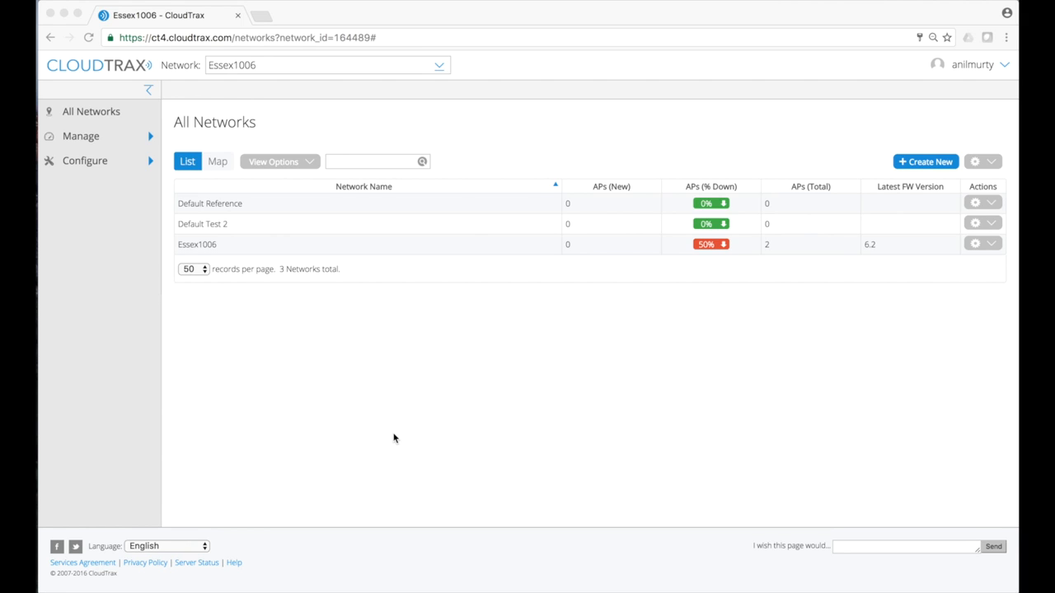
Show the What's New release notes and open the New switch features article in a new tab
click(1001, 70)
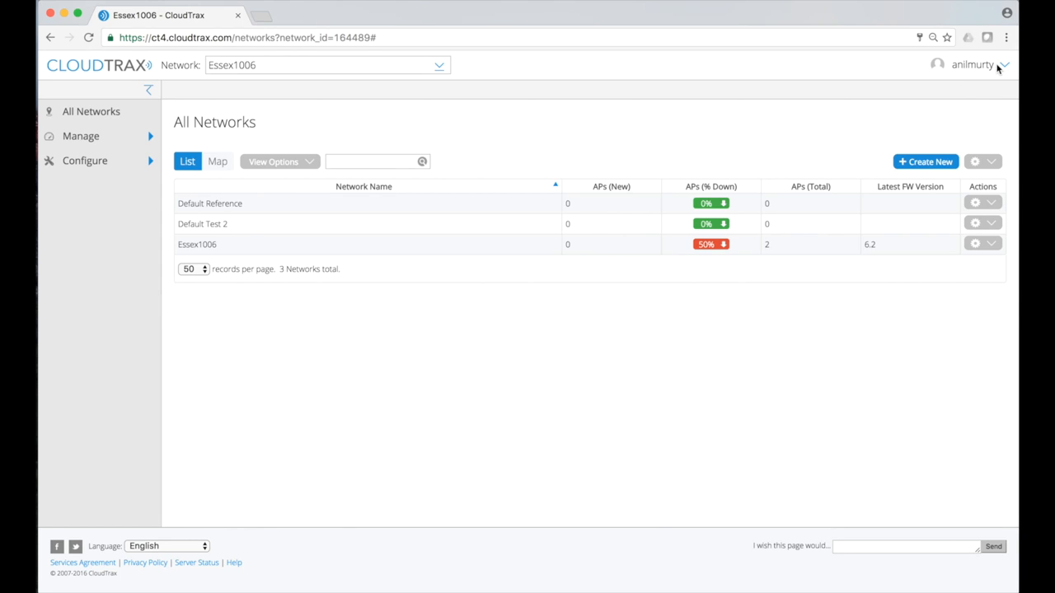
click(1005, 68)
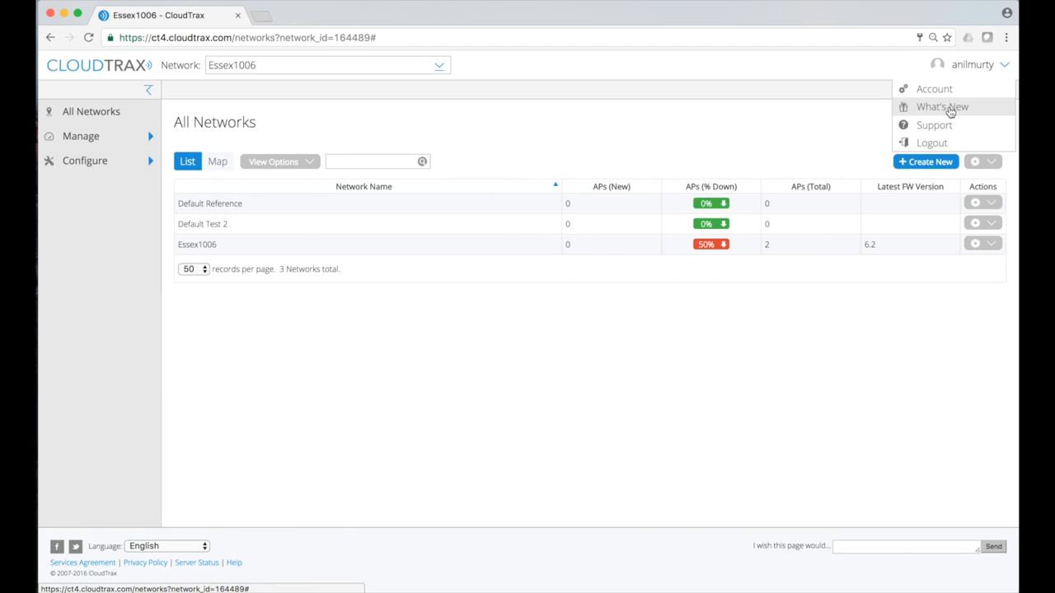
click(950, 109)
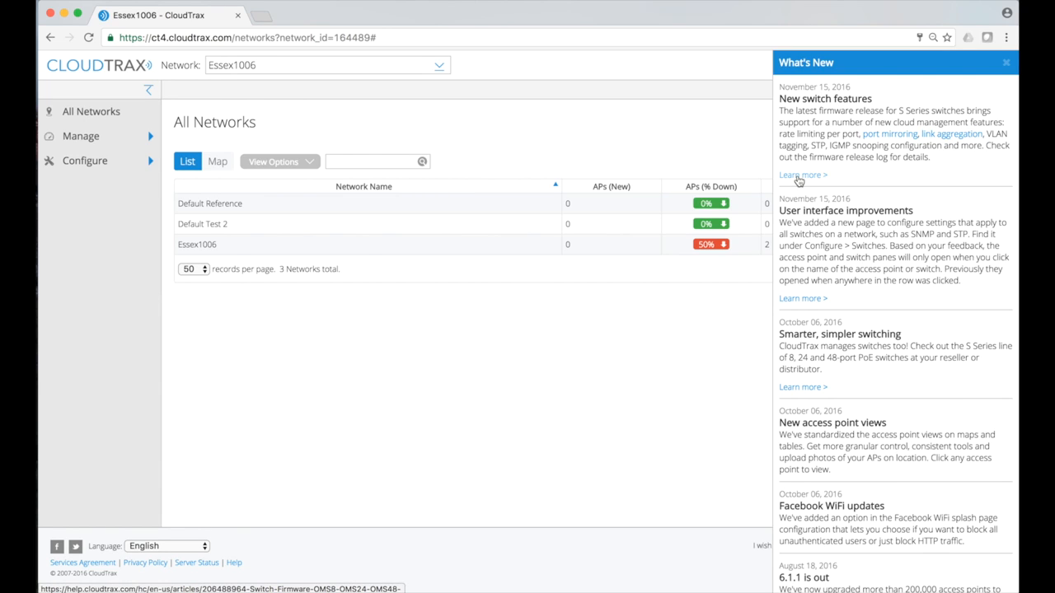
click(798, 179)
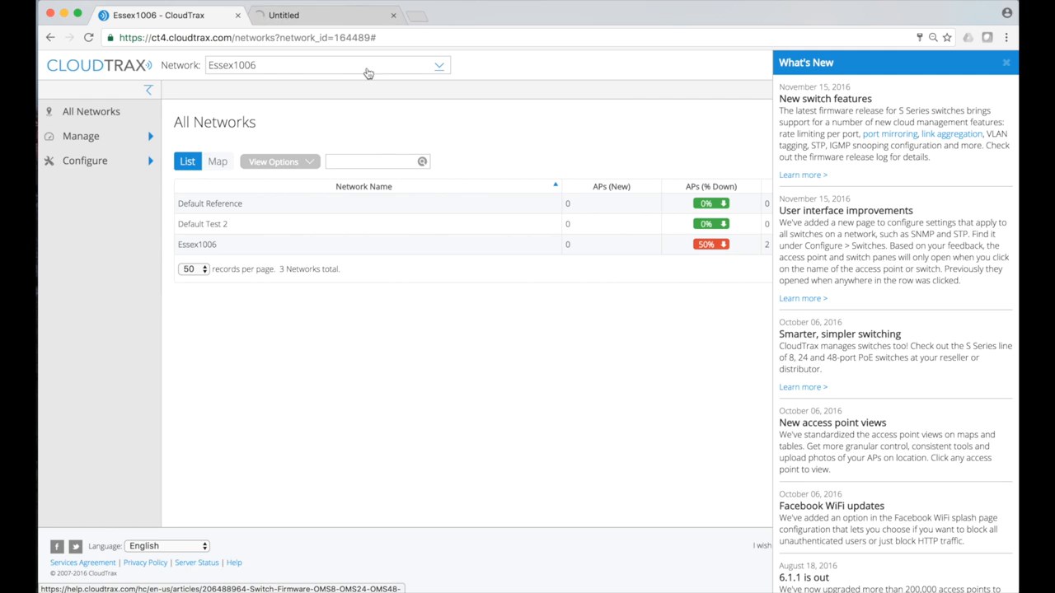
Read through the Switch Firmware 1.01.01 release notes, then close the help article
click(313, 15)
scroll(504, 314, down, 3)
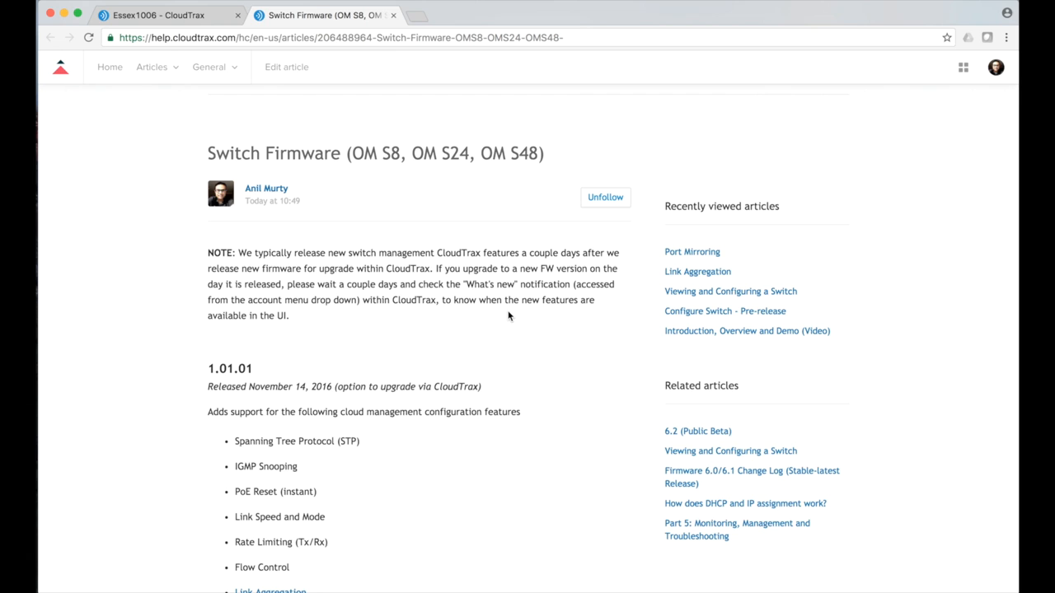
scroll(508, 316, down, 2)
scroll(509, 315, down, 4)
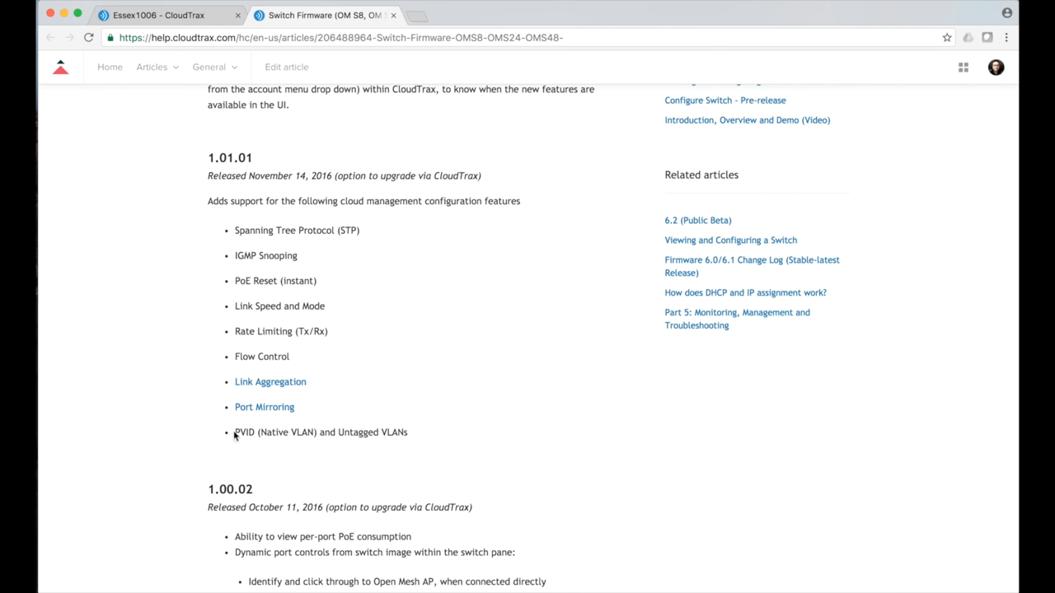
click(393, 15)
Close What's New and set the switch firmware release to IMG-01.01.01 in Maintenance settings
click(1006, 62)
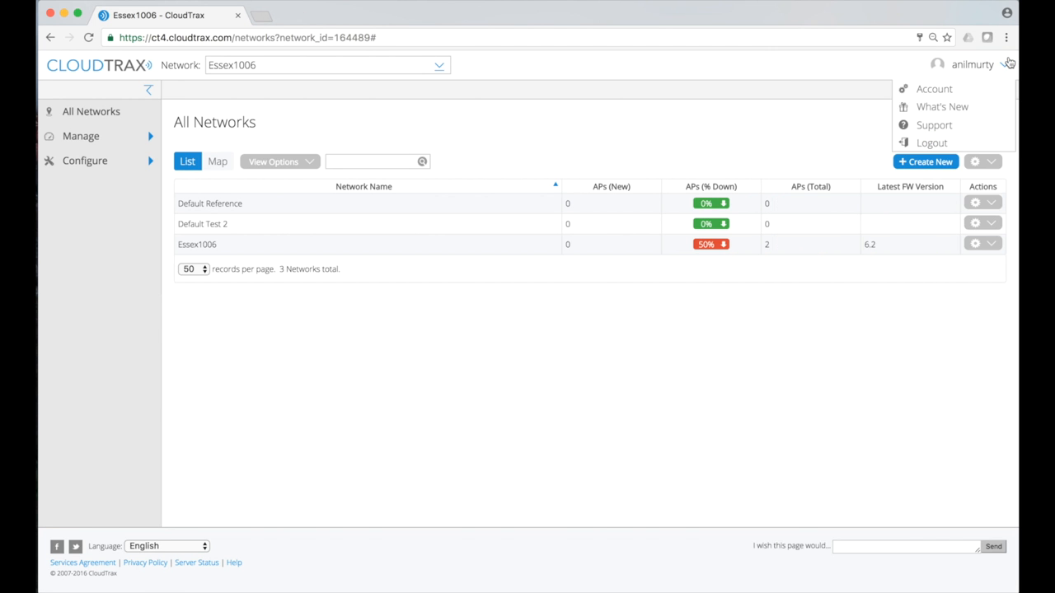
click(97, 162)
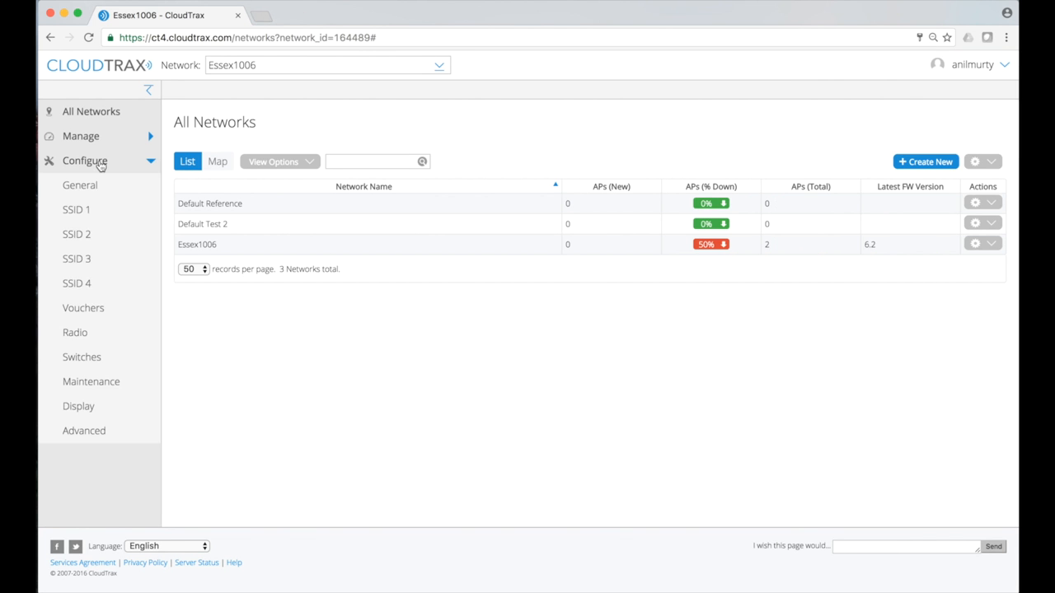
click(85, 382)
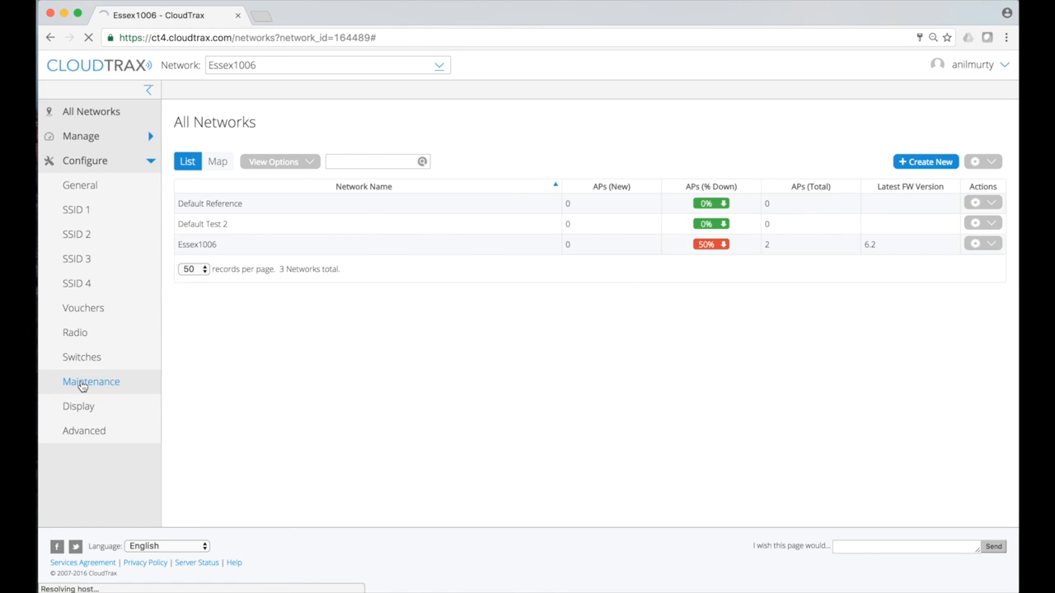
click(454, 290)
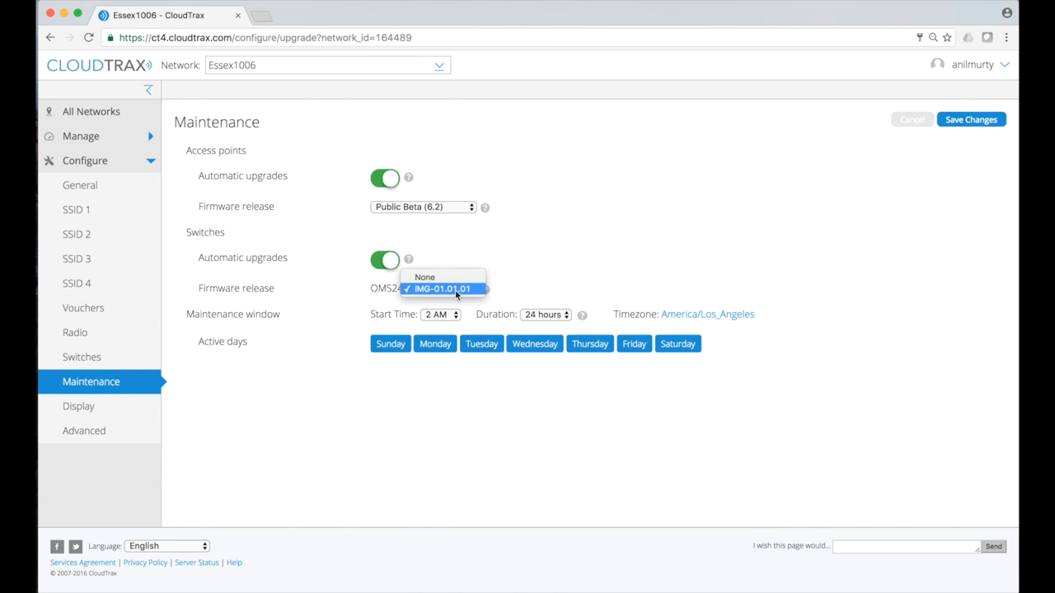
click(458, 290)
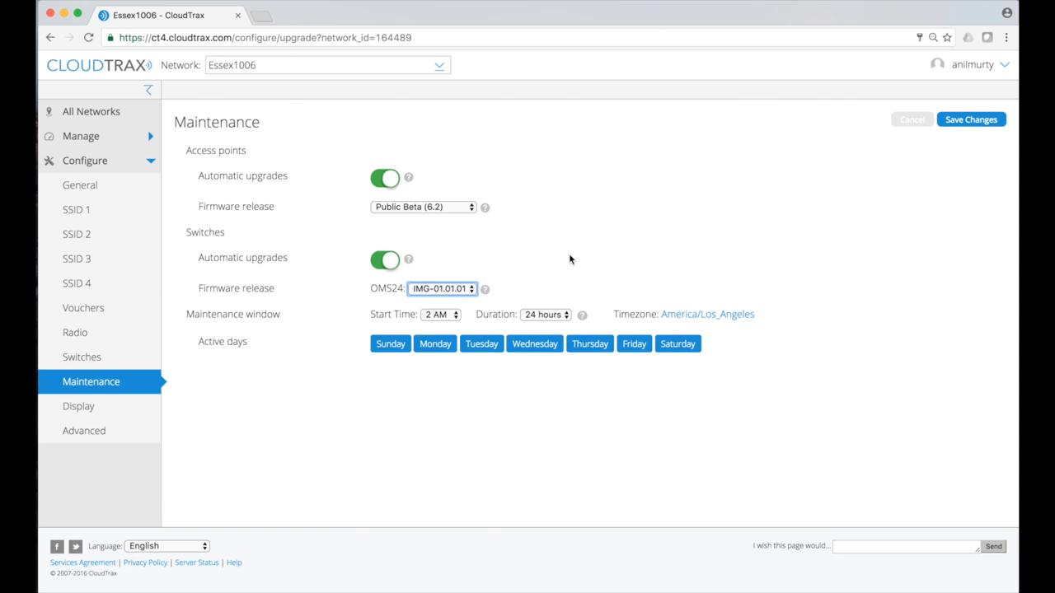
click(569, 257)
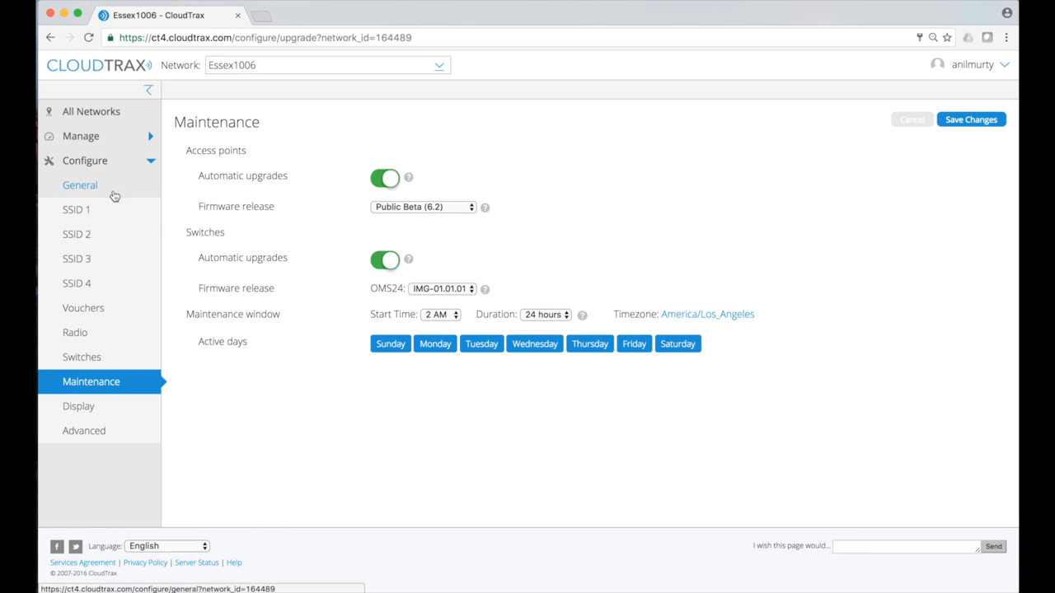
In network switch settings, keep Spanning Tree Protocol enabled with RSTP as the version
click(82, 363)
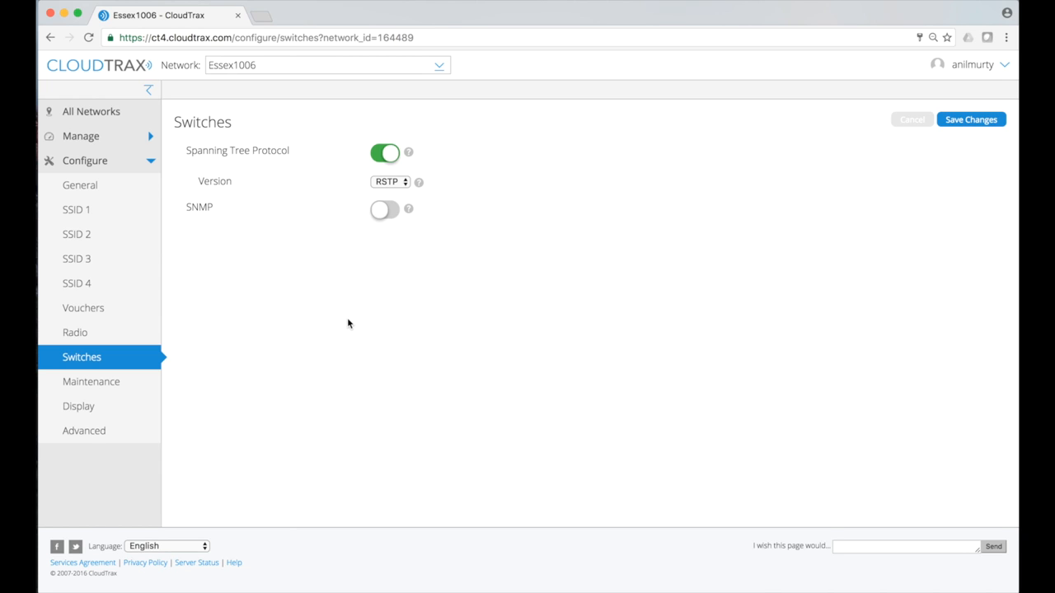
click(394, 183)
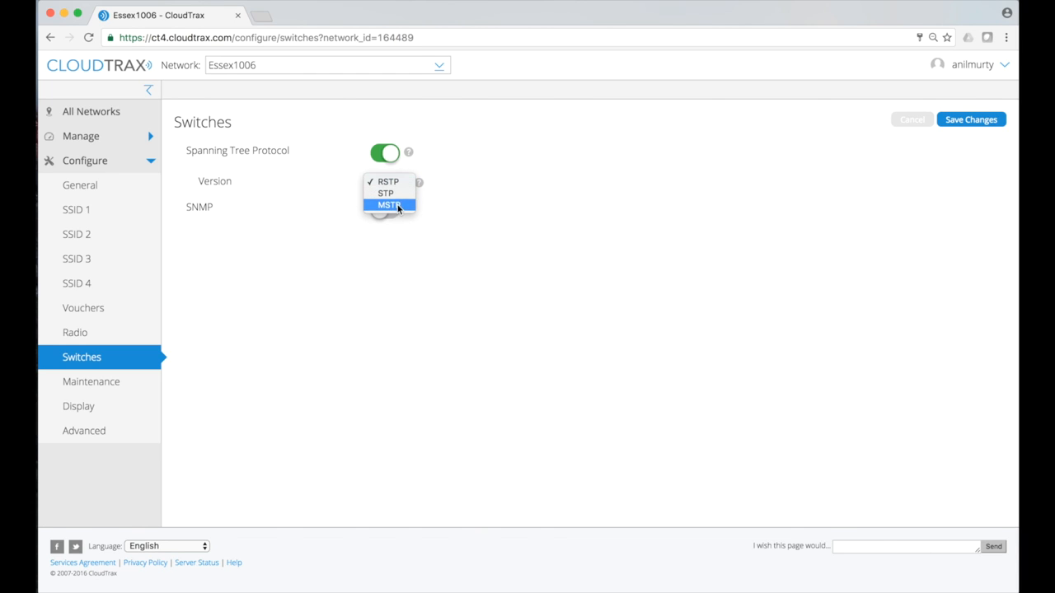
click(482, 163)
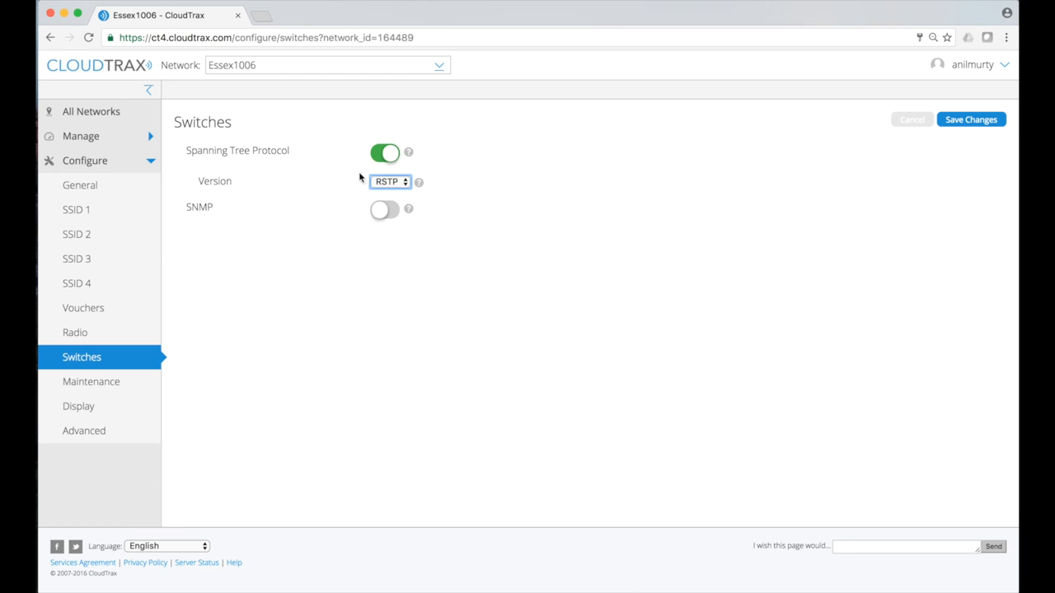
click(383, 157)
click(393, 153)
click(138, 142)
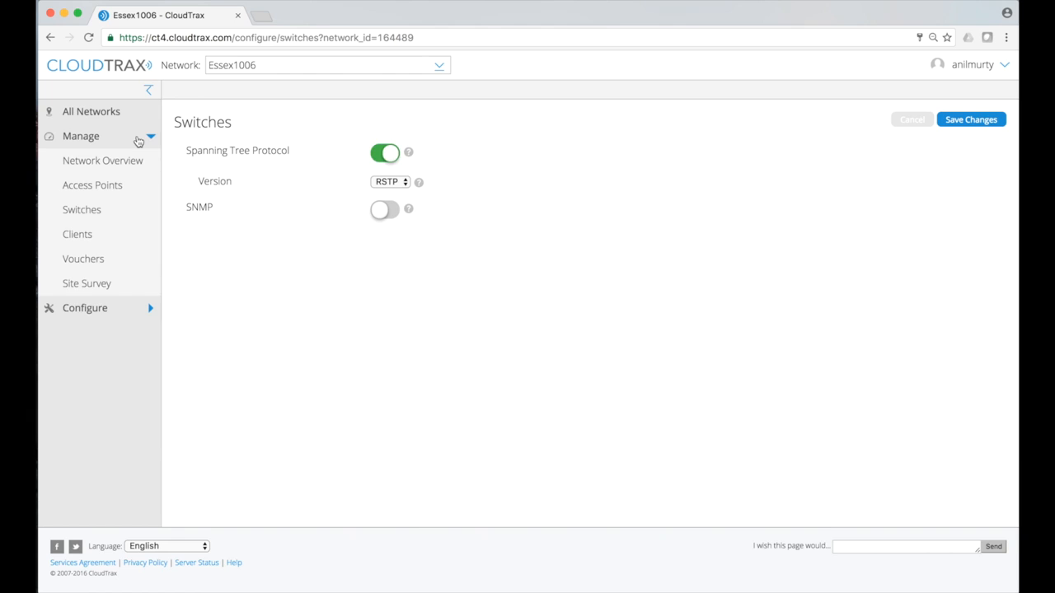
Open the managed switches list and select Desk S24's IP address 10.0.1.139
click(79, 214)
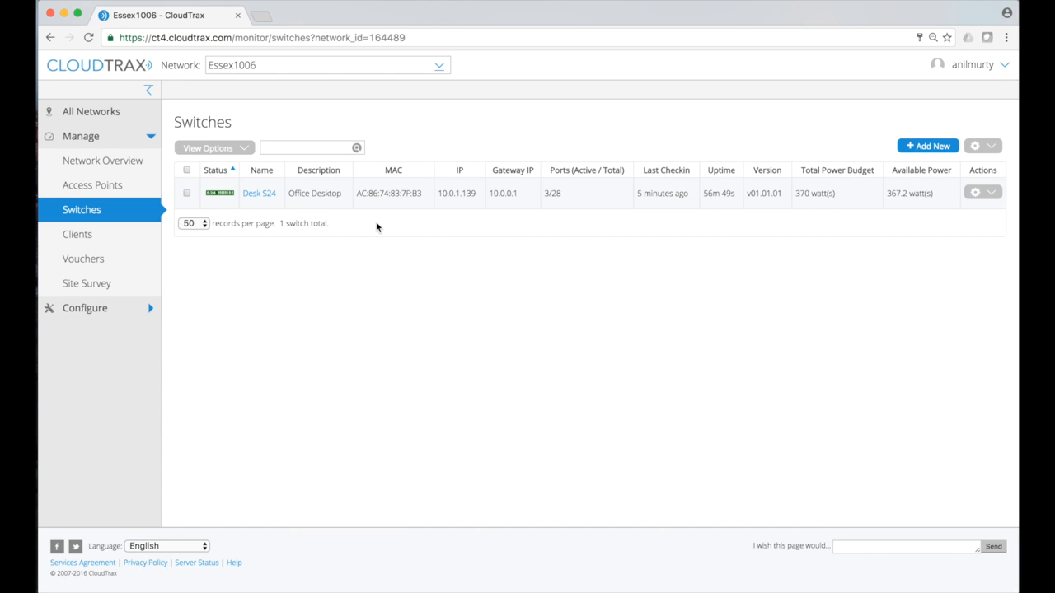
double_click(463, 194)
Open Desk S24, check its IGMP Snooping and STP settings, then return to the Ports table
click(271, 195)
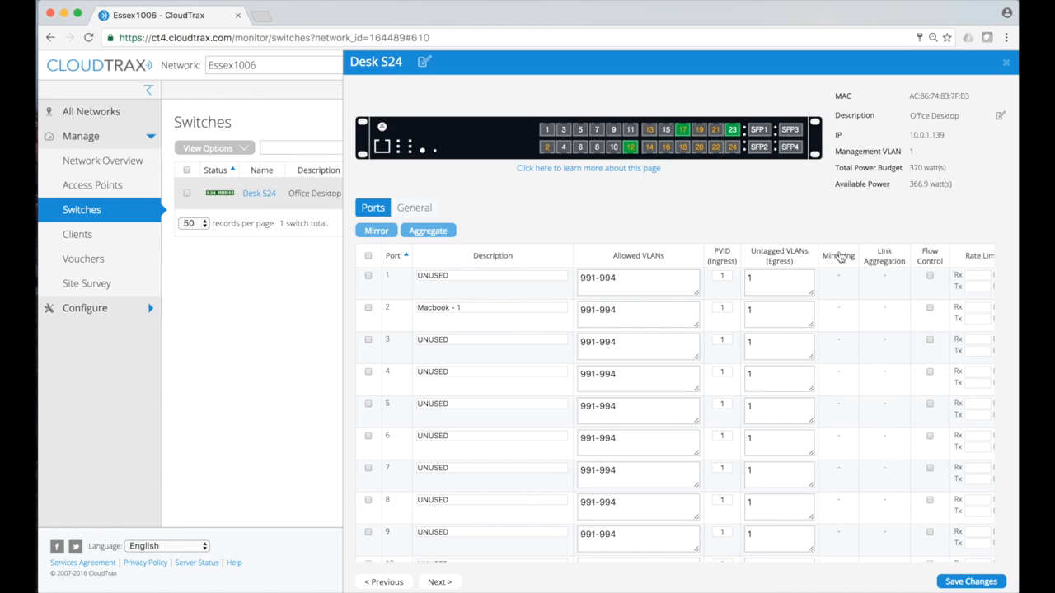
click(412, 211)
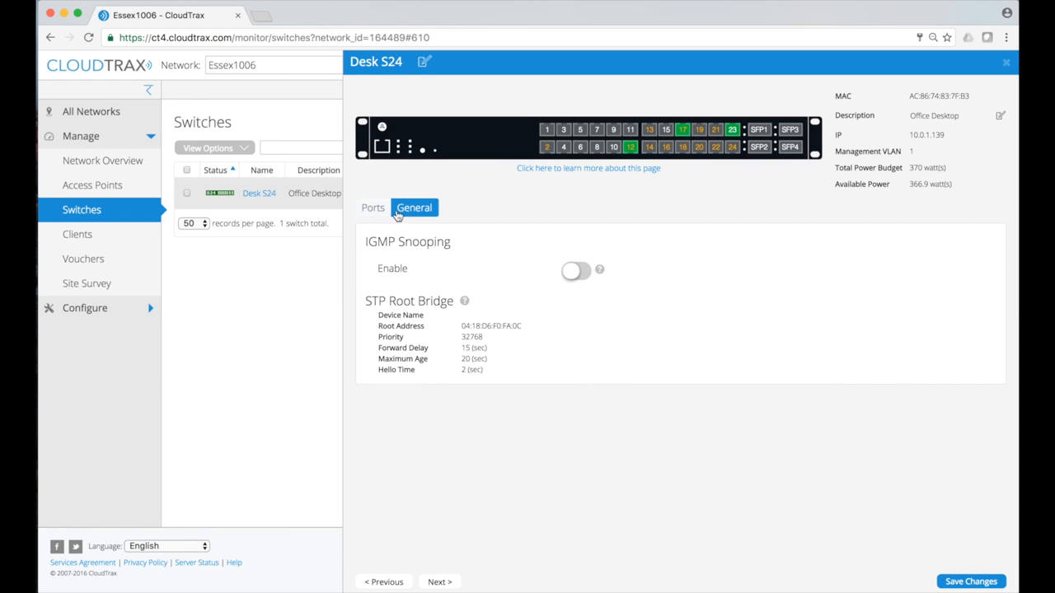
click(374, 210)
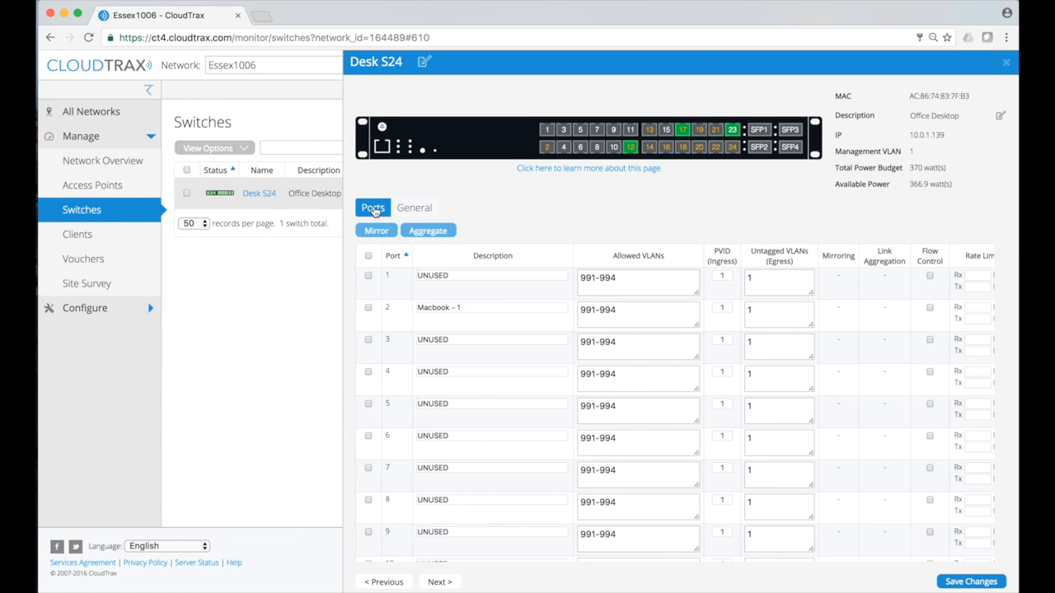
click(547, 148)
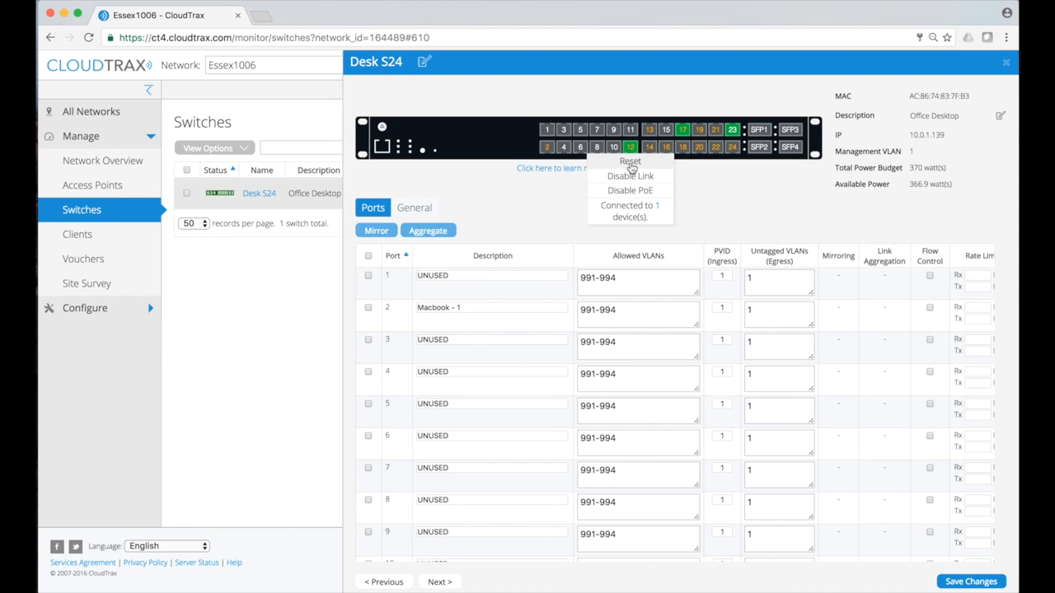
click(657, 207)
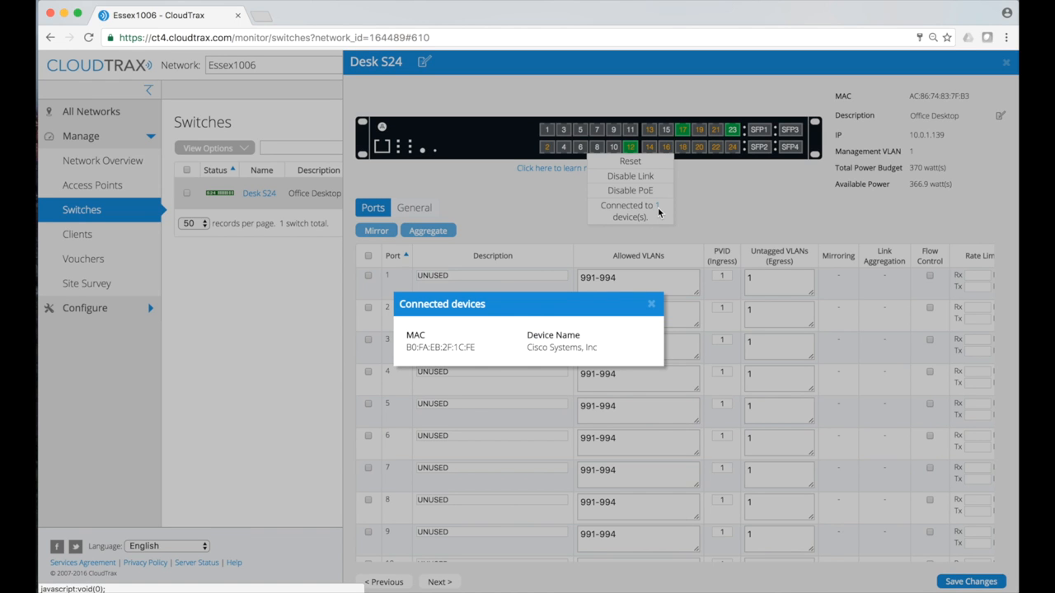
click(652, 307)
mouse_move(630, 149)
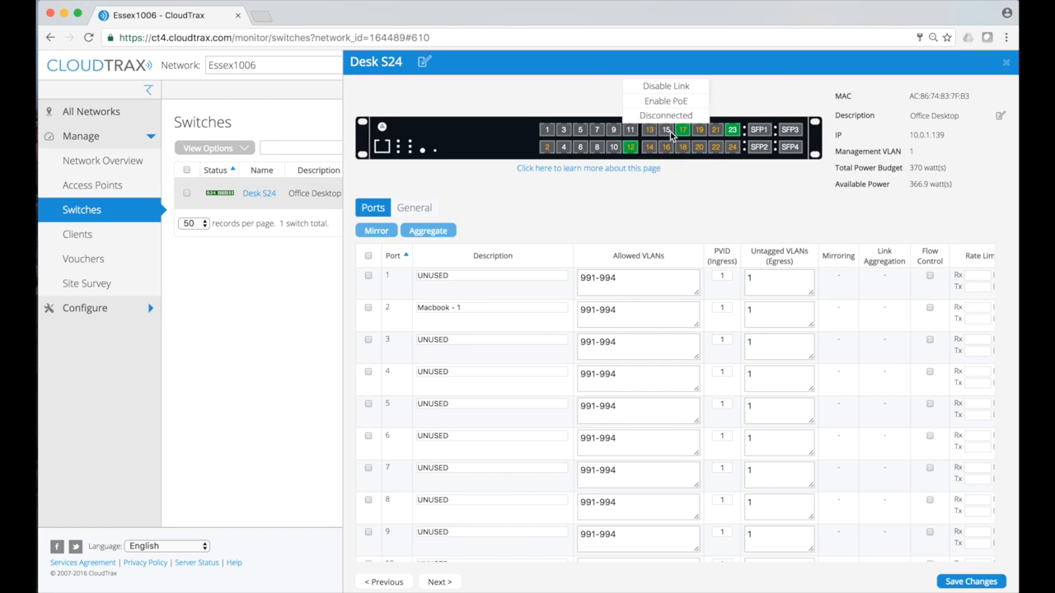
mouse_move(736, 134)
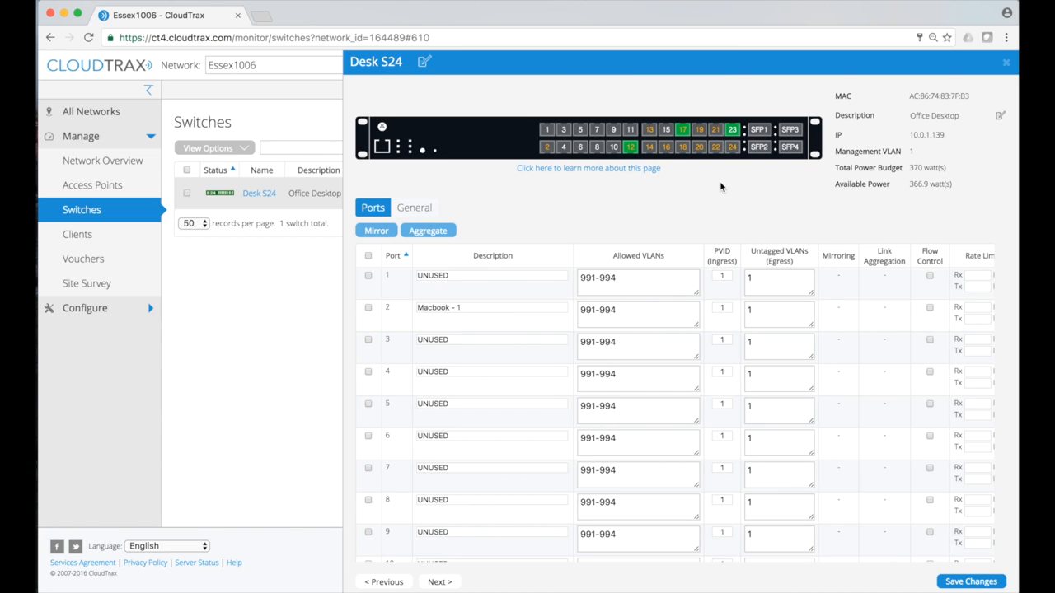
mouse_move(680, 134)
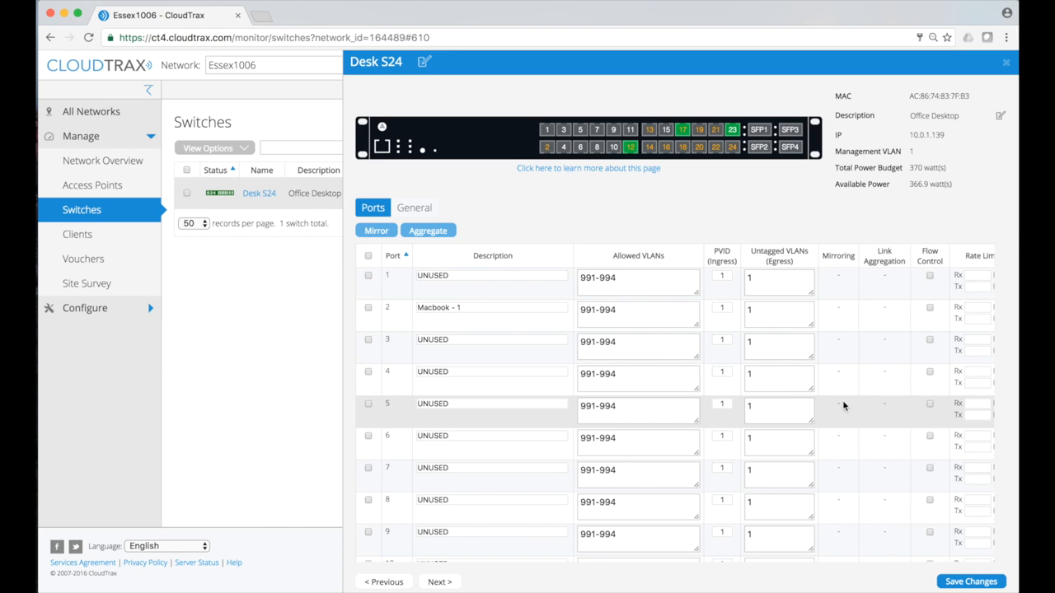
scroll(843, 400, right, 10)
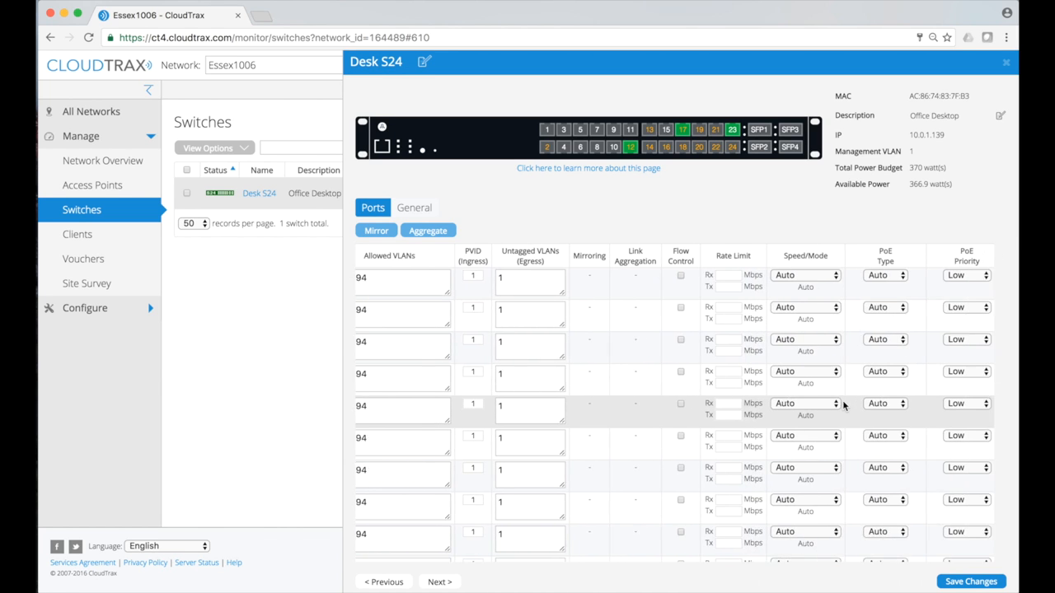
scroll(842, 400, right, 2)
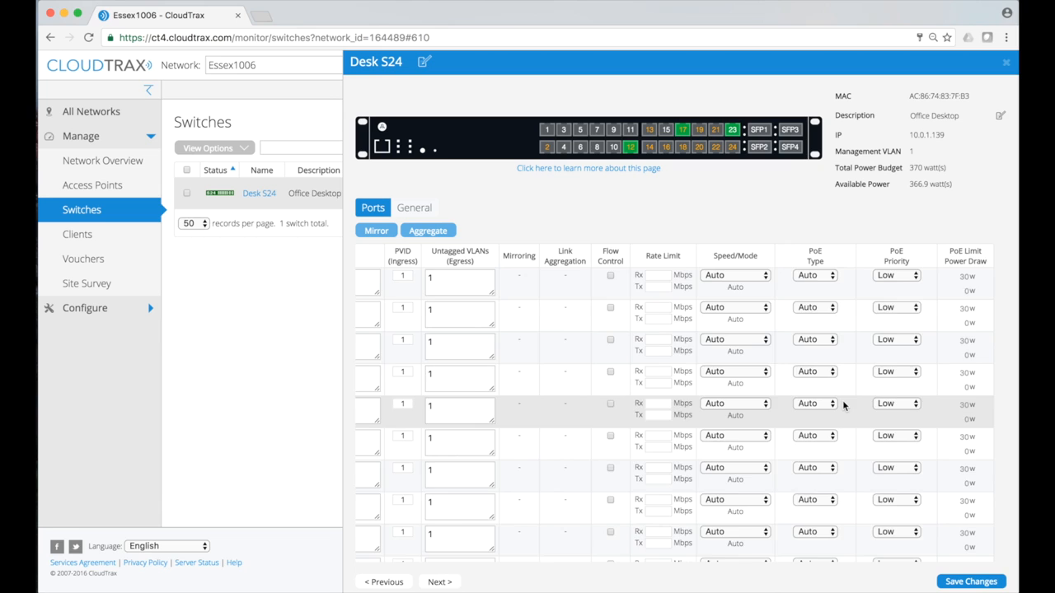
scroll(842, 400, left, 4)
scroll(843, 400, left, 5)
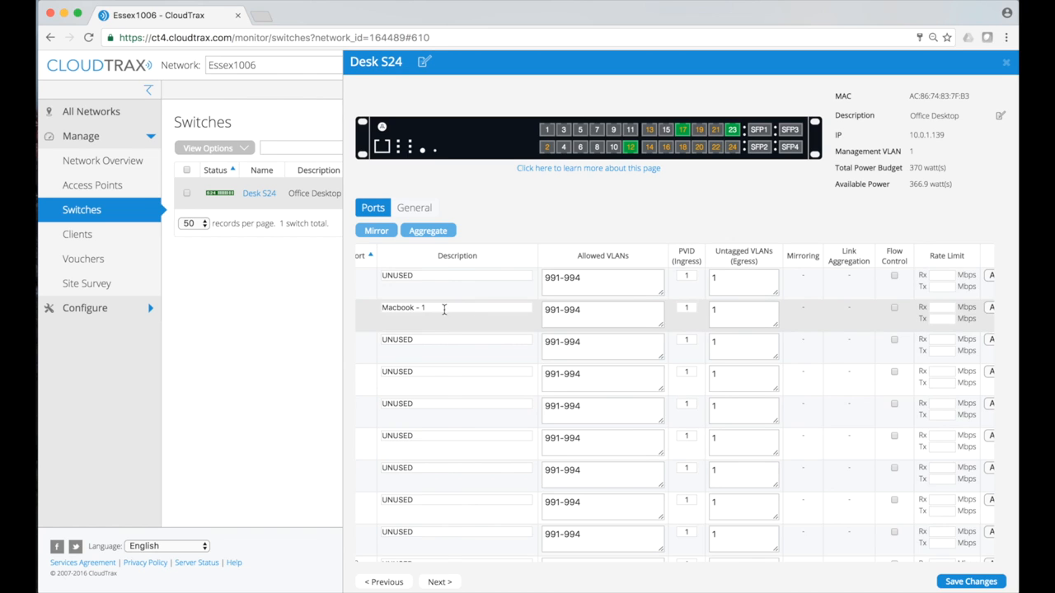
scroll(453, 305, left, 2)
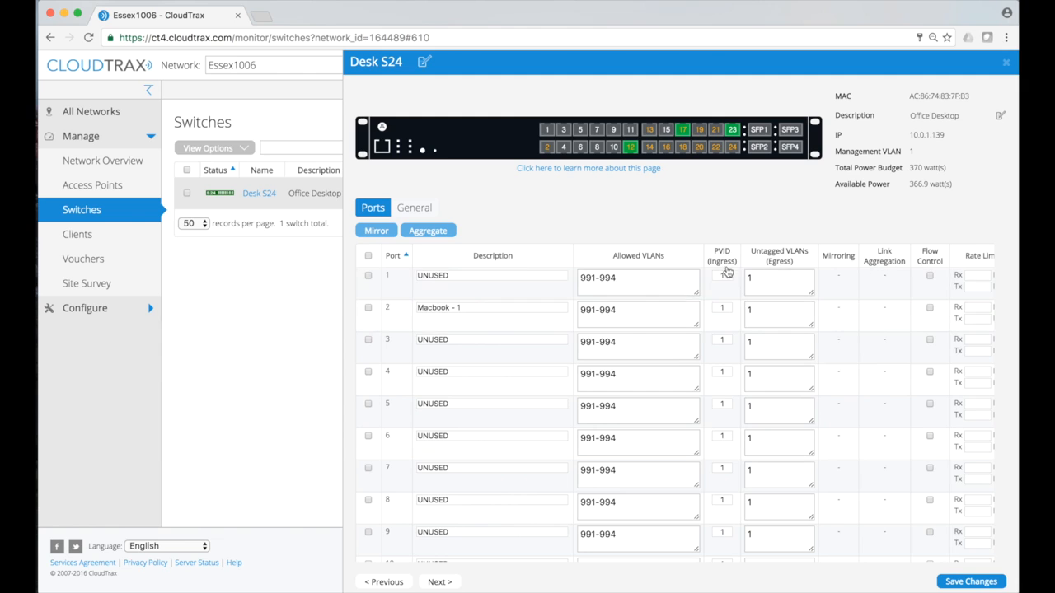
scroll(643, 268, right, 2)
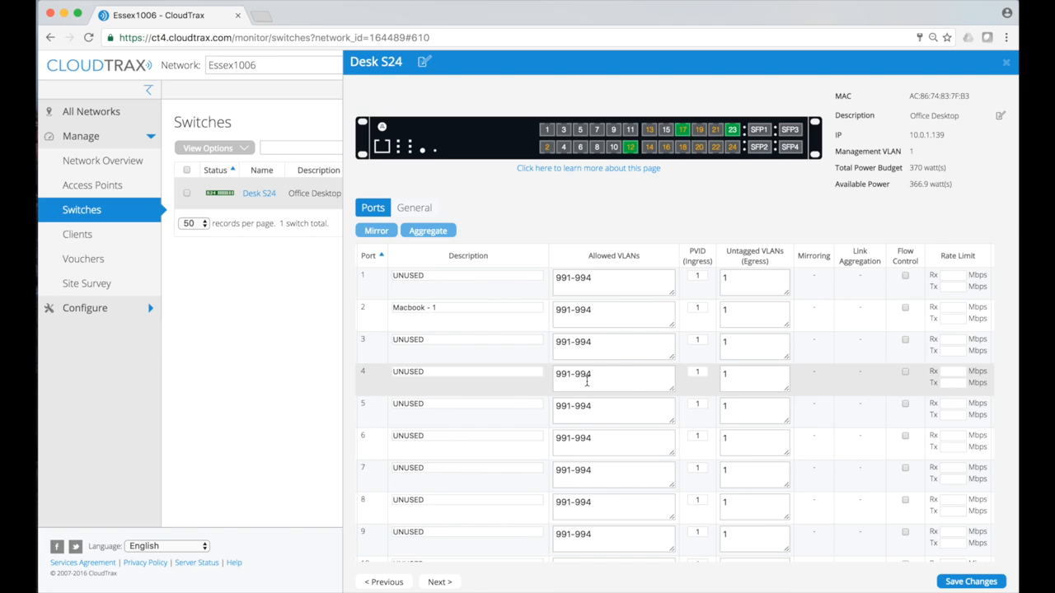
scroll(587, 381, right, 3)
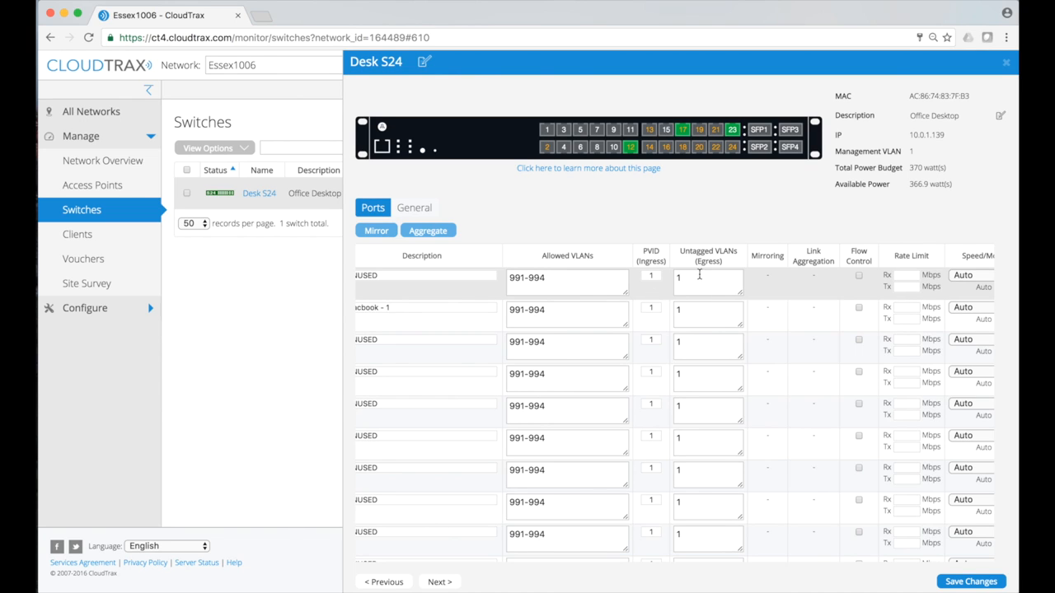
Set port 1's ingress PVID to 2
click(655, 277)
key(BackSpace)
text(2)
click(792, 208)
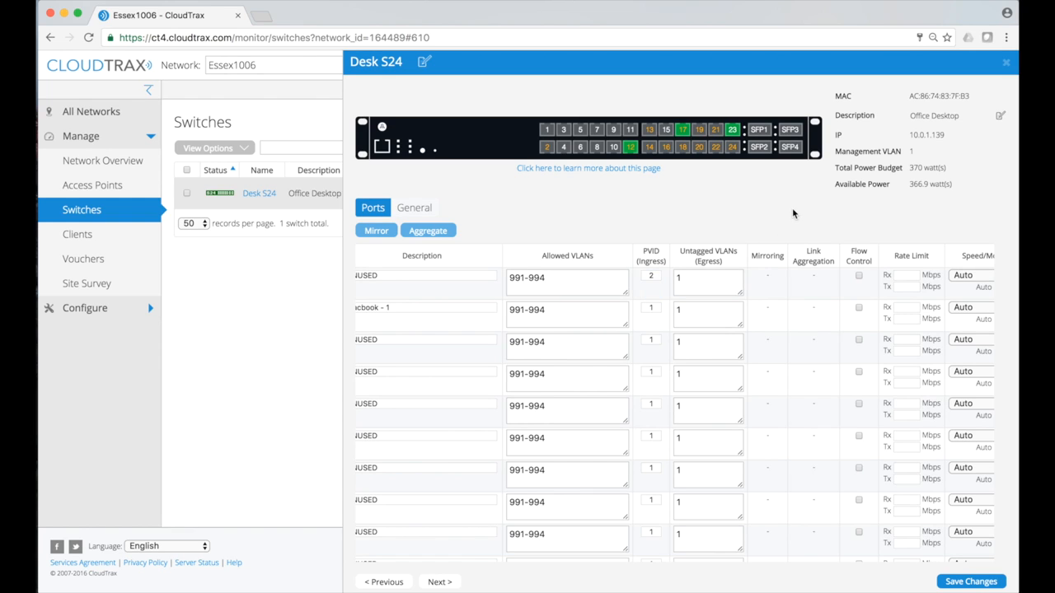
Make port 2 carry VLANs 1 and 2 untagged
click(702, 311)
key(BackSpace)
text(2)
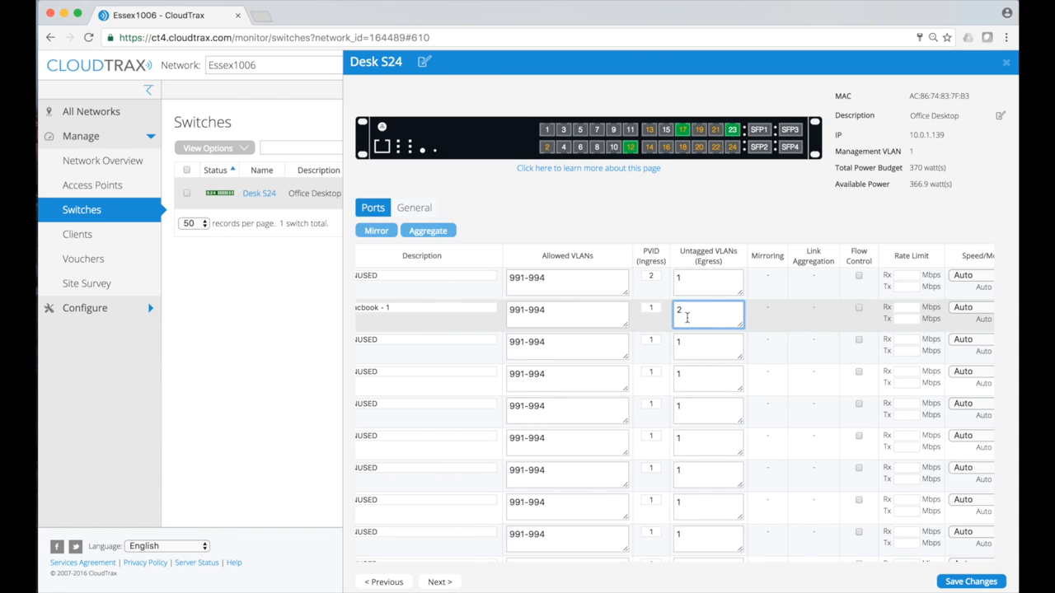
key(Left)
text(1,)
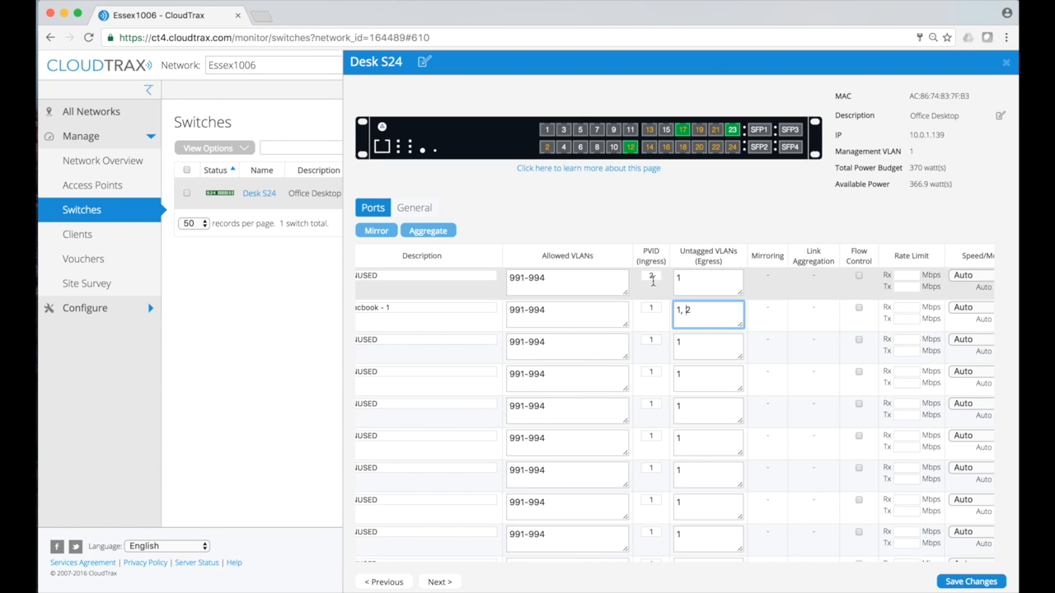
scroll(653, 286, down, 10)
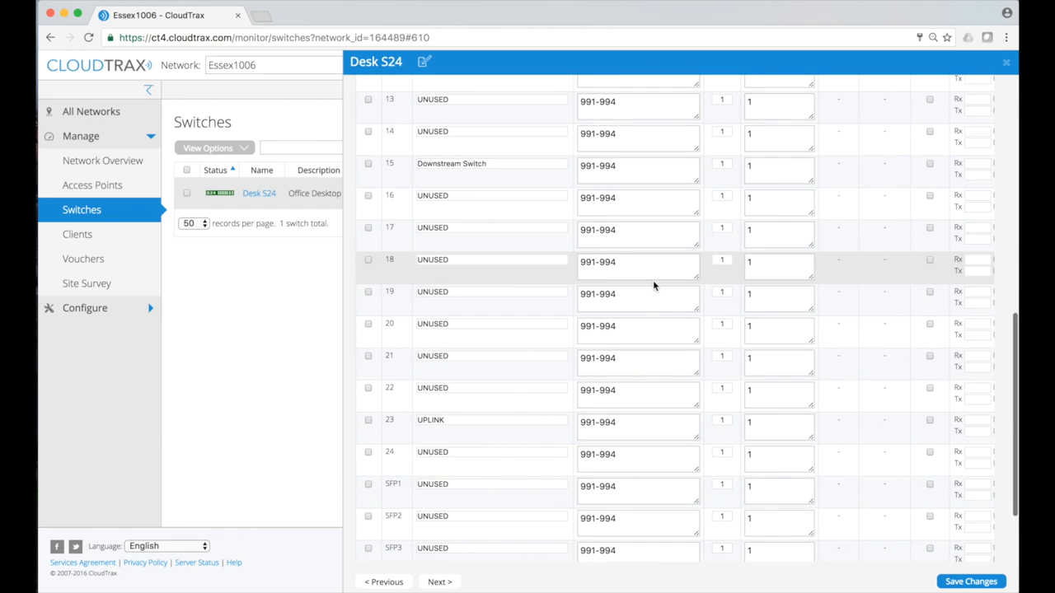
scroll(653, 285, up, 10)
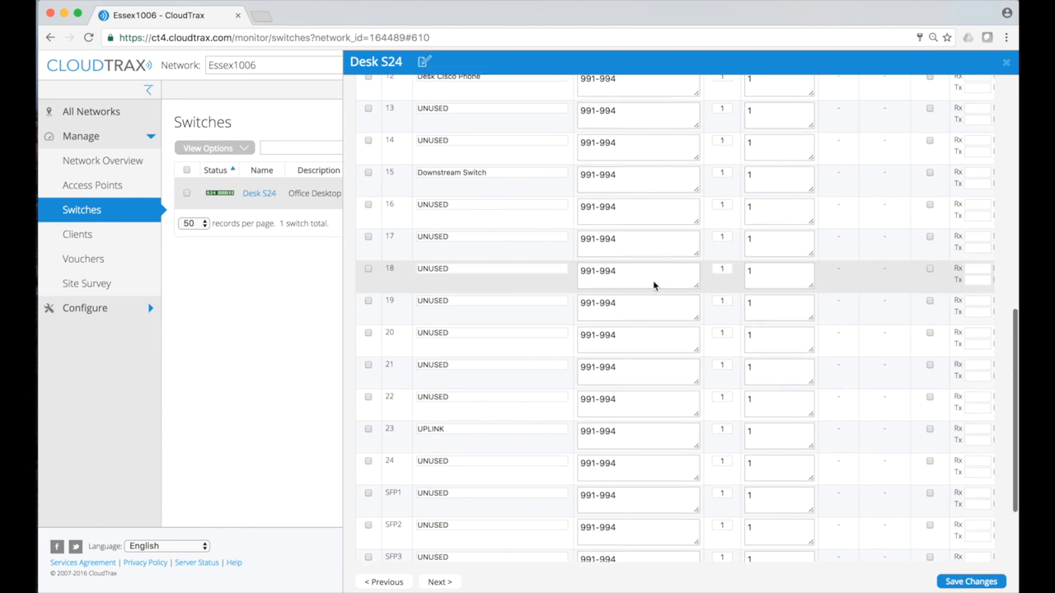
scroll(654, 282, up, 1)
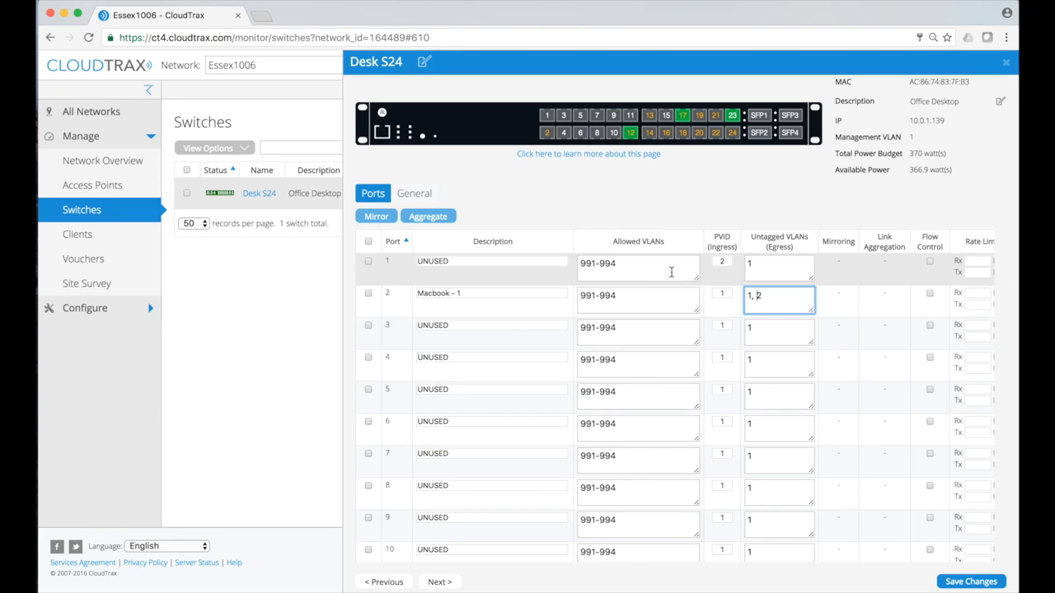
scroll(937, 149, up, 1)
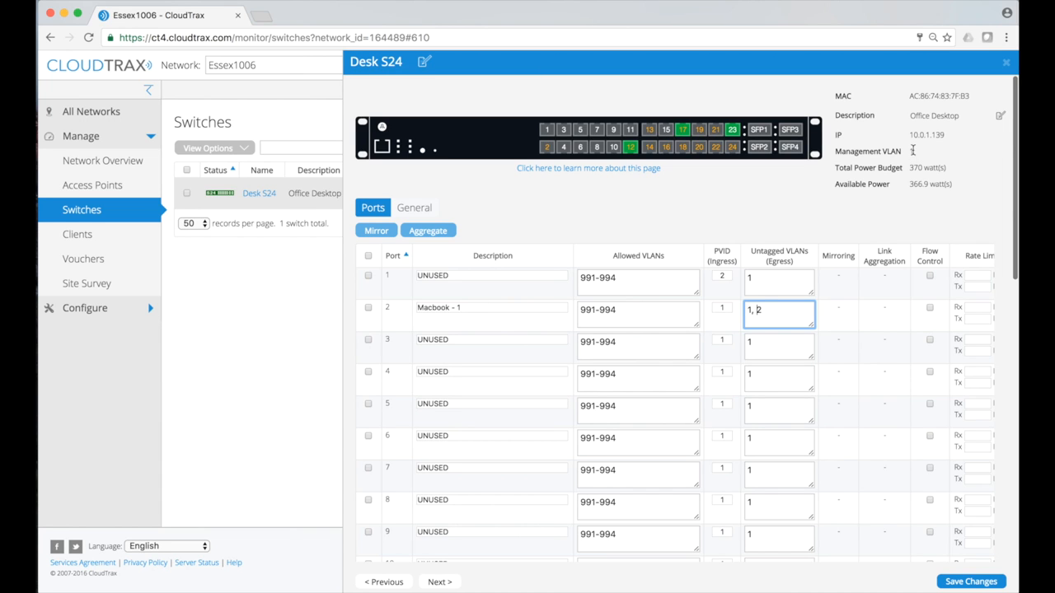
scroll(780, 169, down, 10)
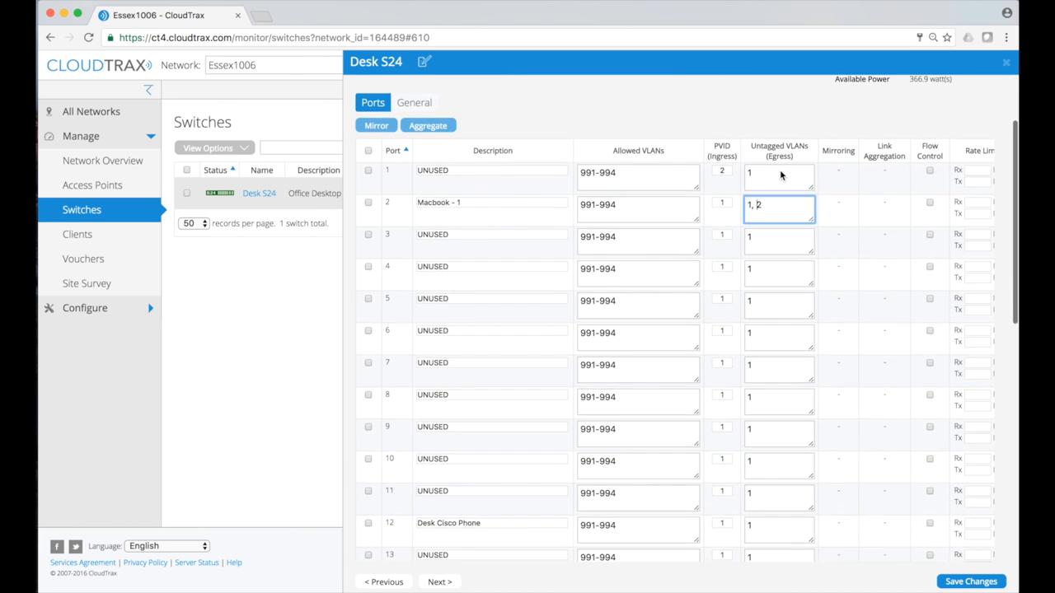
scroll(779, 170, down, 3)
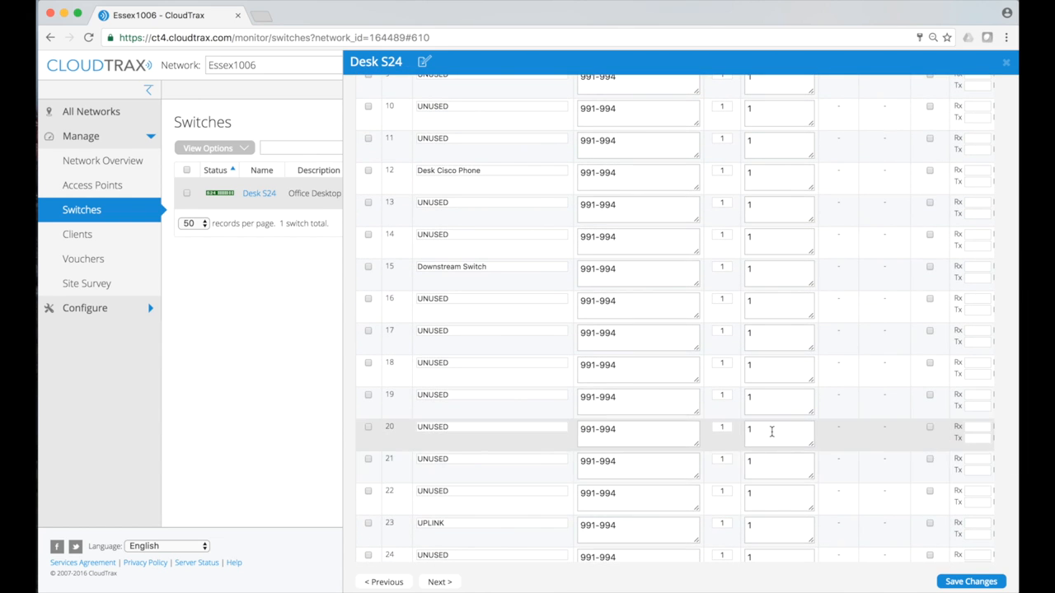
scroll(771, 431, down, 5)
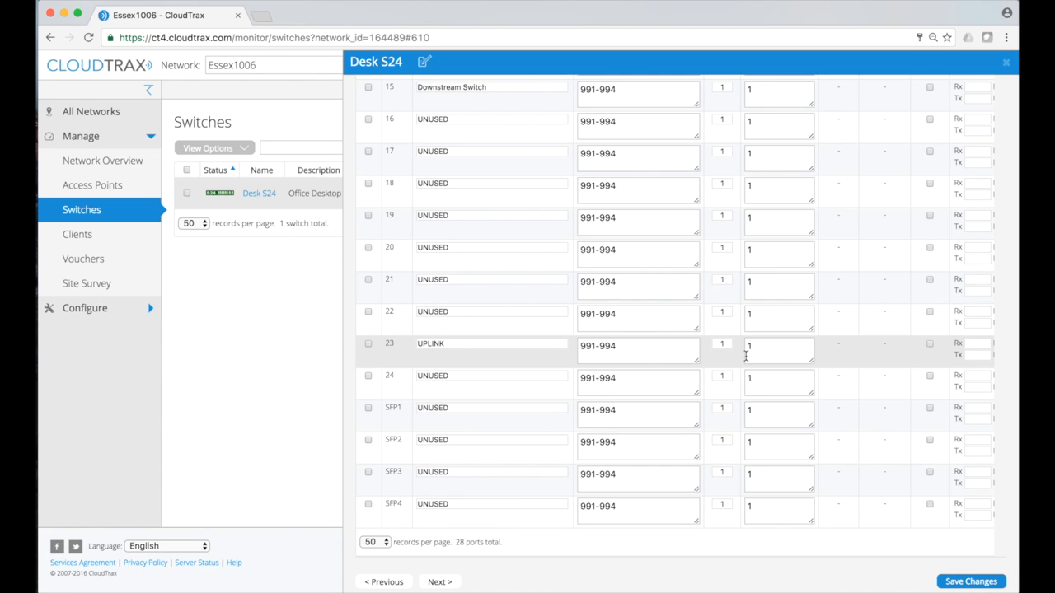
scroll(745, 356, up, 10)
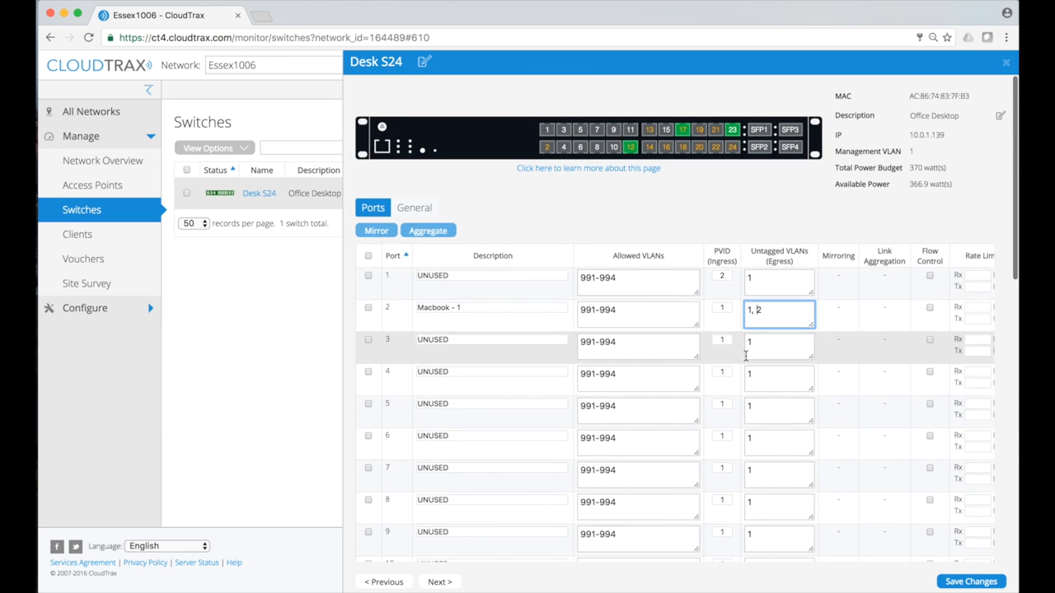
scroll(745, 356, right, 2)
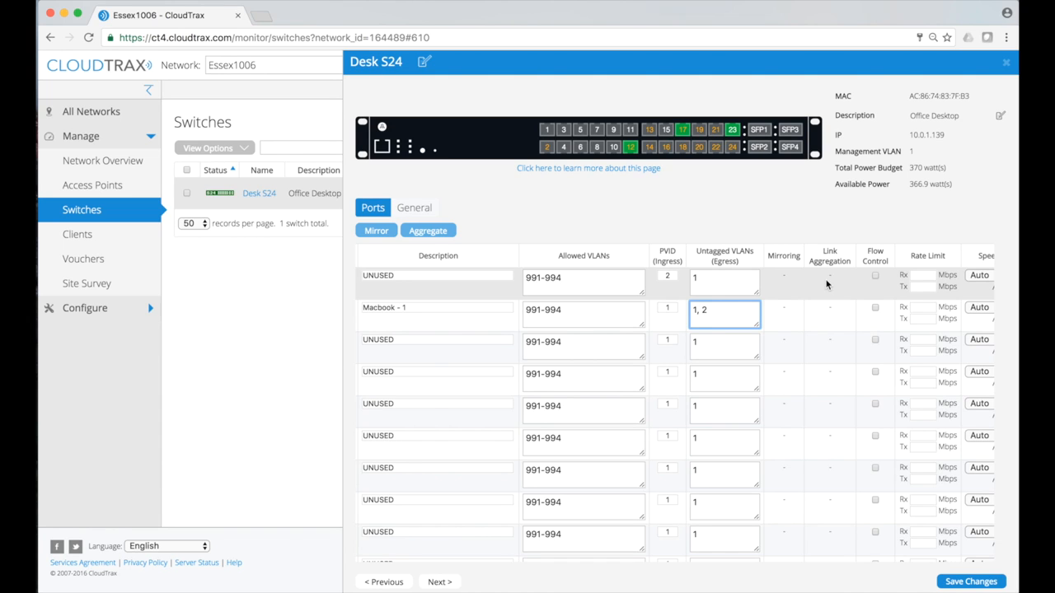
scroll(827, 285, right, 2)
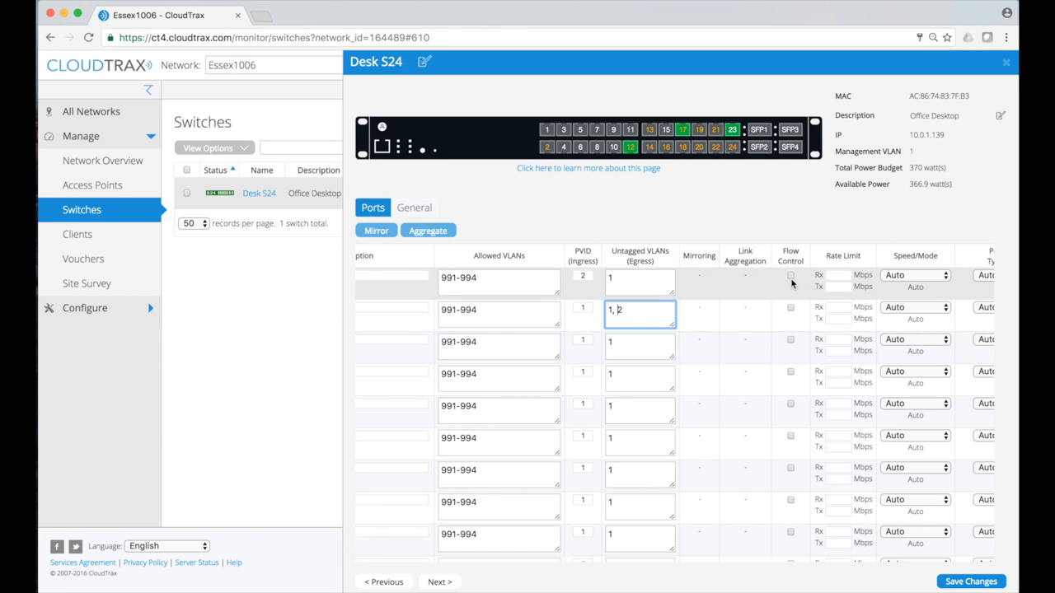
click(790, 277)
click(790, 339)
click(790, 339)
click(792, 278)
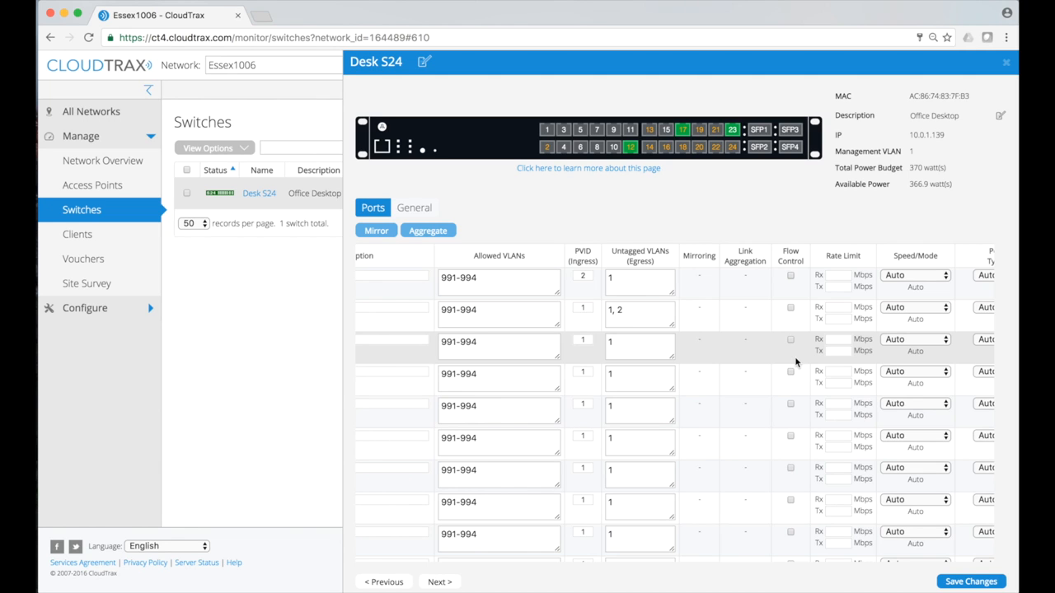
scroll(796, 373, right, 2)
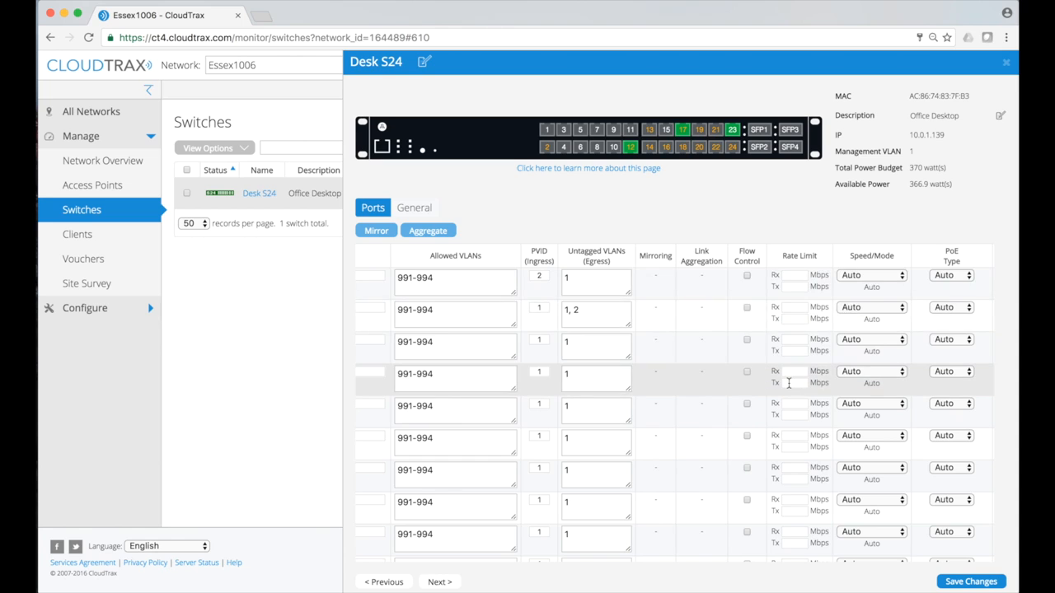
Enter port 1's rate limits: 10 Mbps receive and 20 Mbps transmit
click(804, 274)
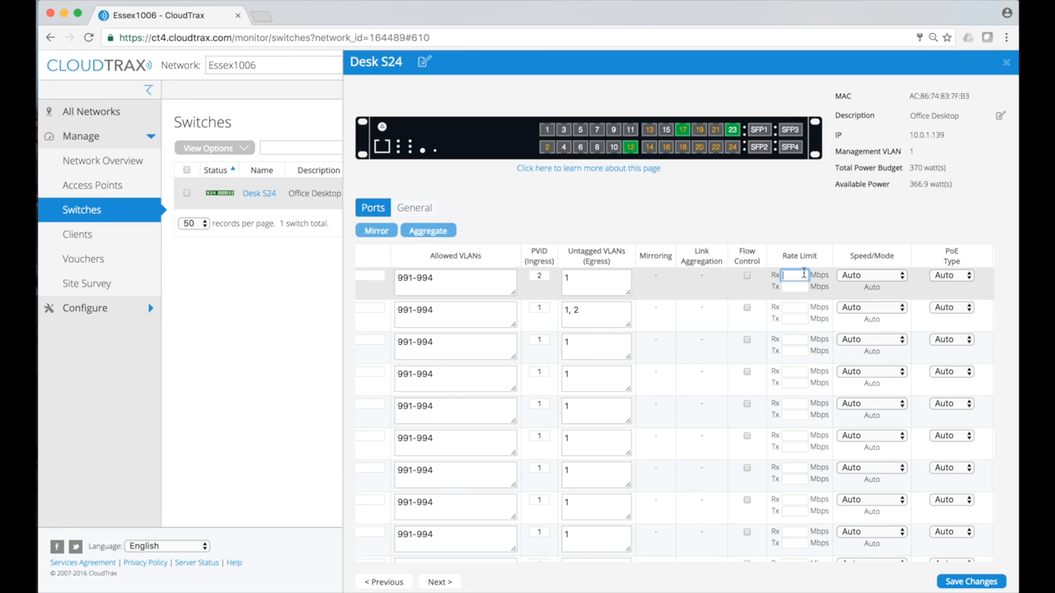
text(10)
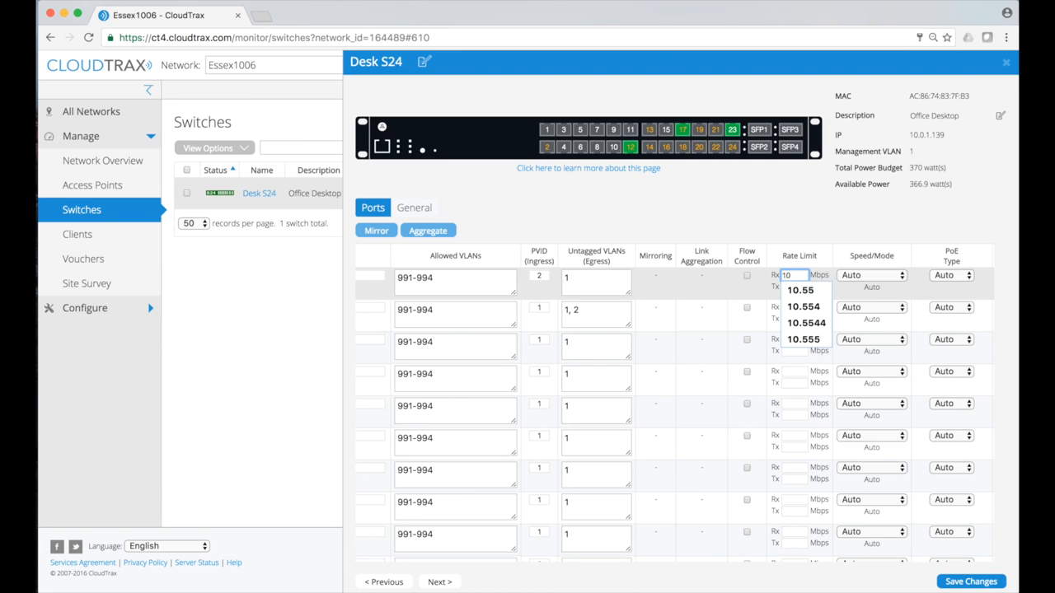
click(789, 286)
text(20)
click(821, 232)
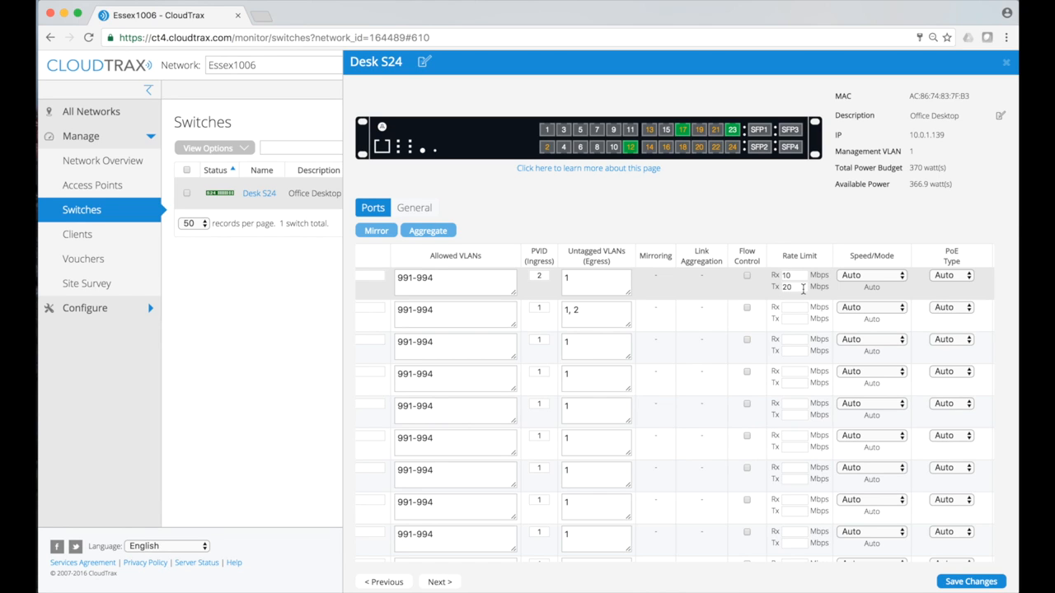
Correct port 1's transmit limit back to 20 Mbps and save the port changes, confirming the warning
click(803, 288)
text(.55)
key(BackSpace)
key(BackSpace)
double_click(797, 289)
key(BackSpace)
click(793, 277)
key(Tab)
text(20)
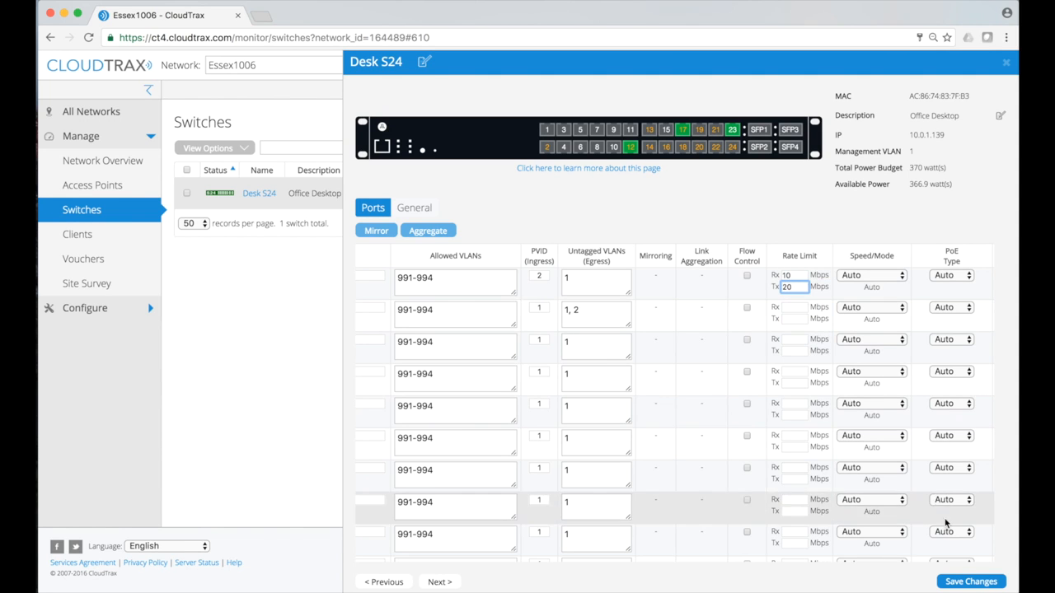
click(956, 582)
click(690, 207)
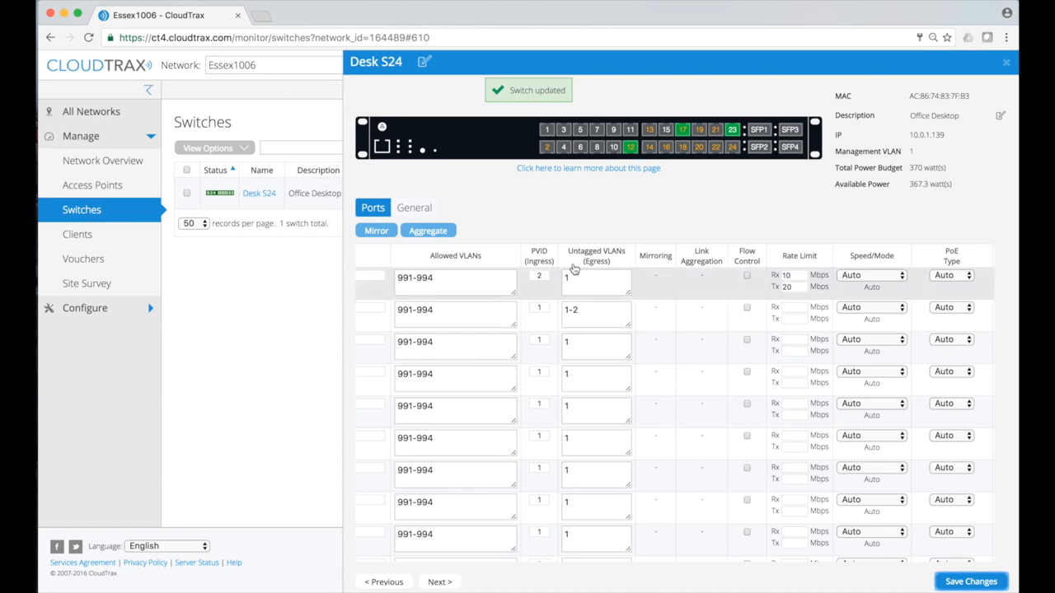
Reset port 2's untagged VLANs and port 1's PVID to 1, then save and confirm
click(578, 315)
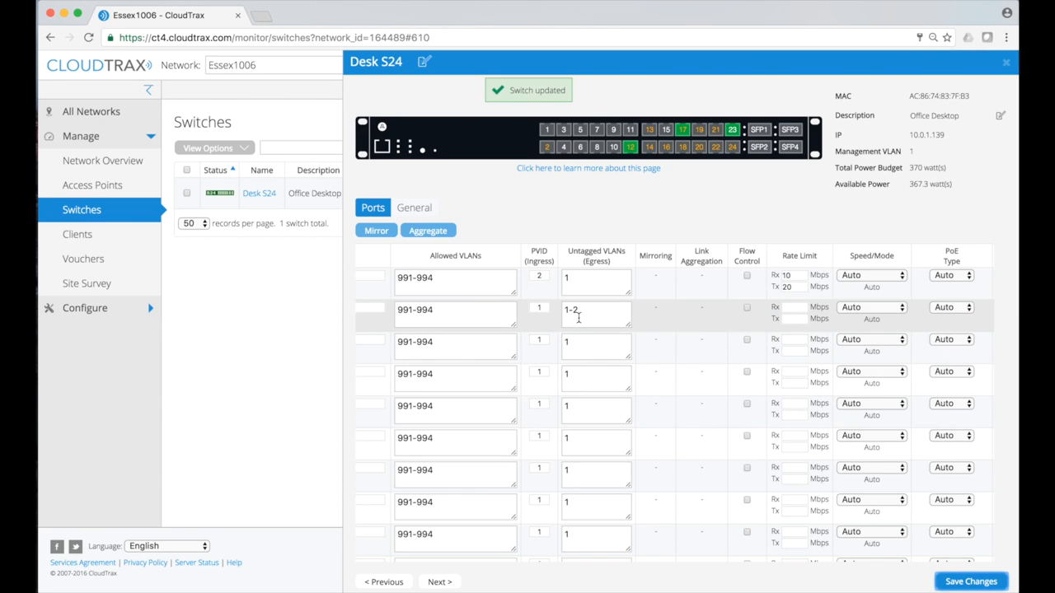
click(592, 310)
key(BackSpace)
key(BackSpace)
key(BackSpace)
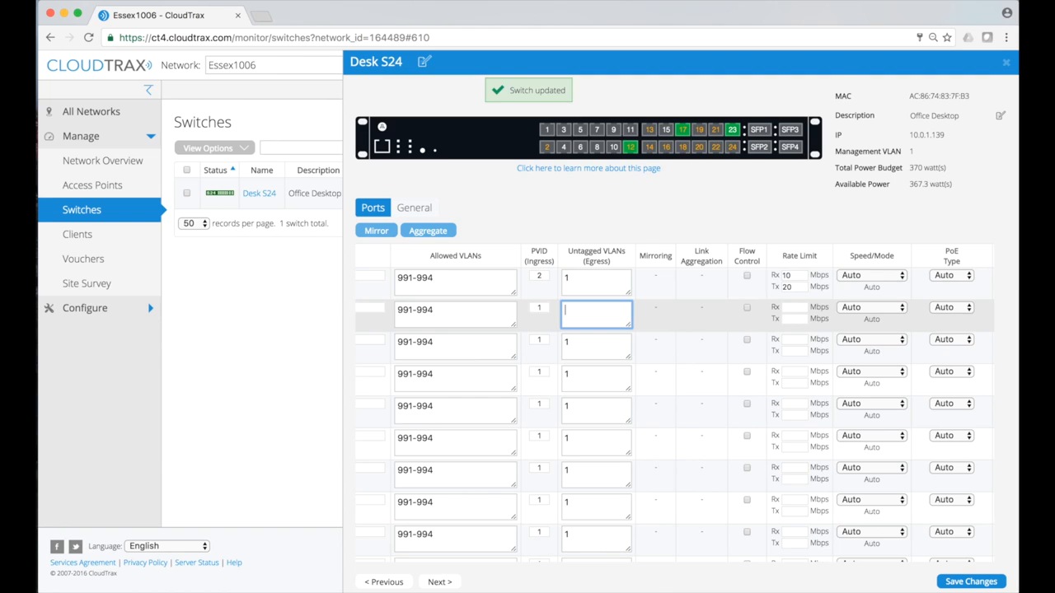
click(541, 267)
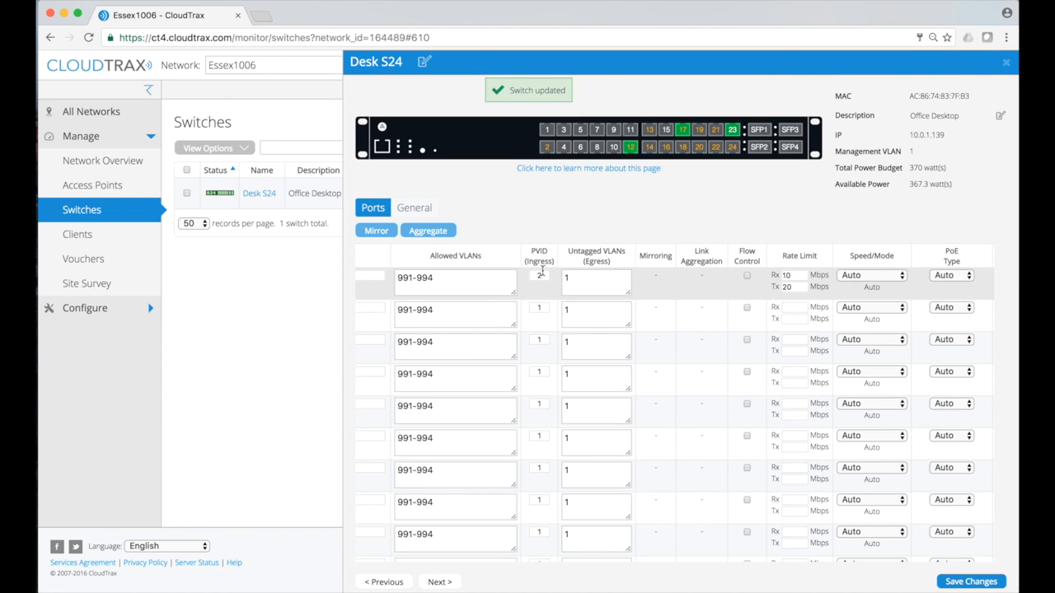
double_click(542, 275)
text(1)
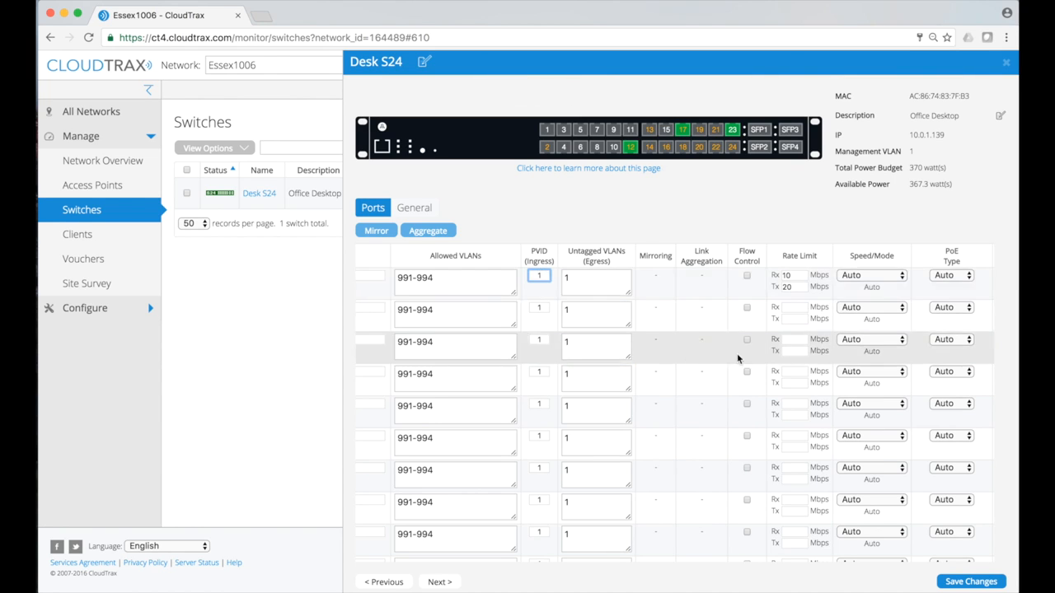
click(968, 581)
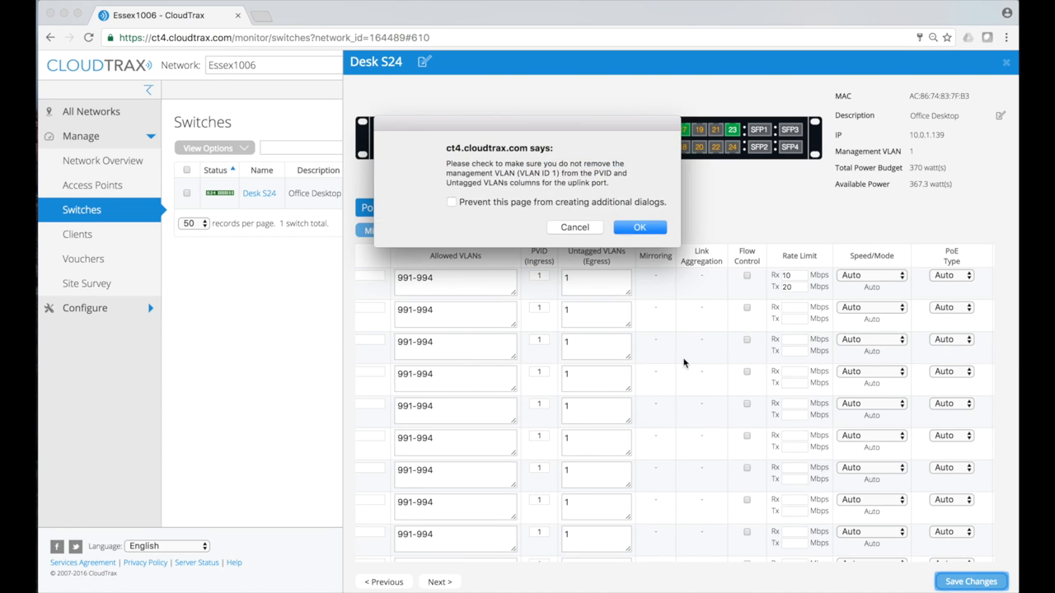
click(640, 229)
Clear port 1's transmit and receive rate limits and save
double_click(790, 287)
key(BackSpace)
double_click(791, 275)
key(BackSpace)
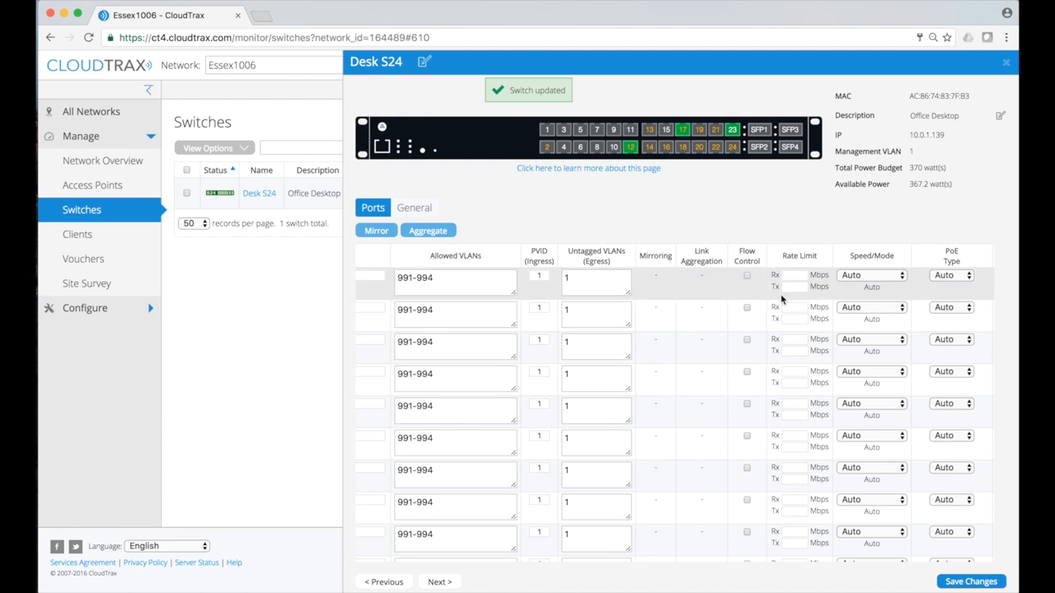
click(971, 581)
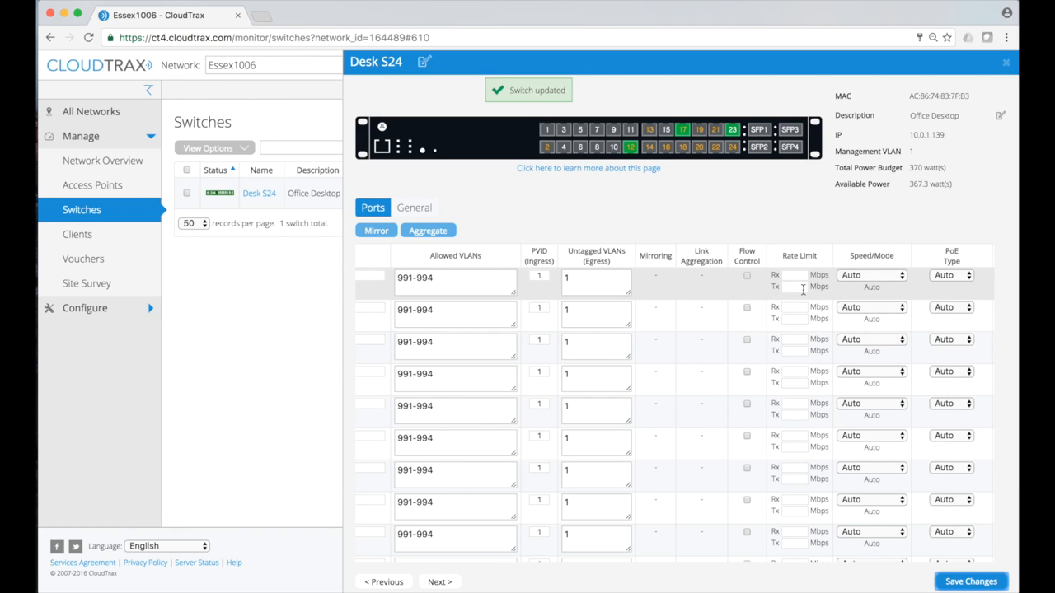
Scroll back to the start of the Ports table and check port 1's checkbox
scroll(803, 290, left, 5)
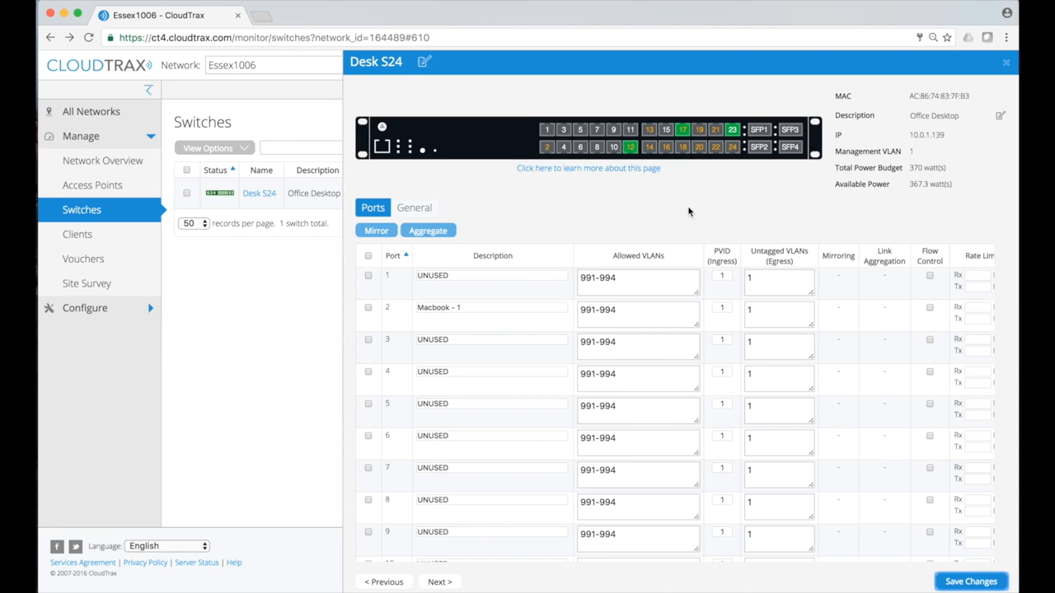
click(368, 277)
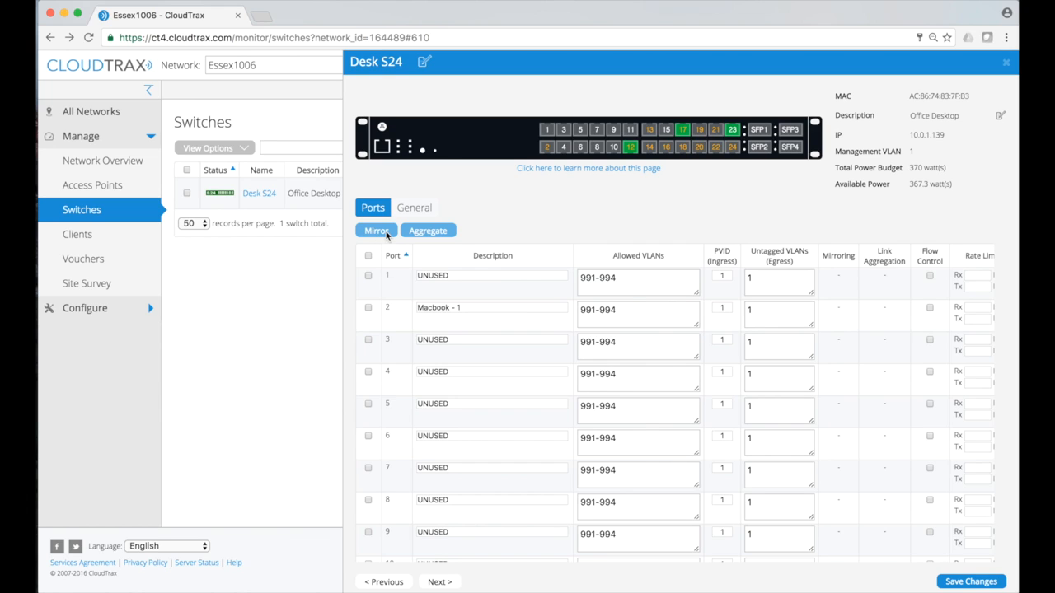
Tick ports 2 and 5 through 9 and leave port 10 unticked, so ports 1–9 are selected
click(369, 308)
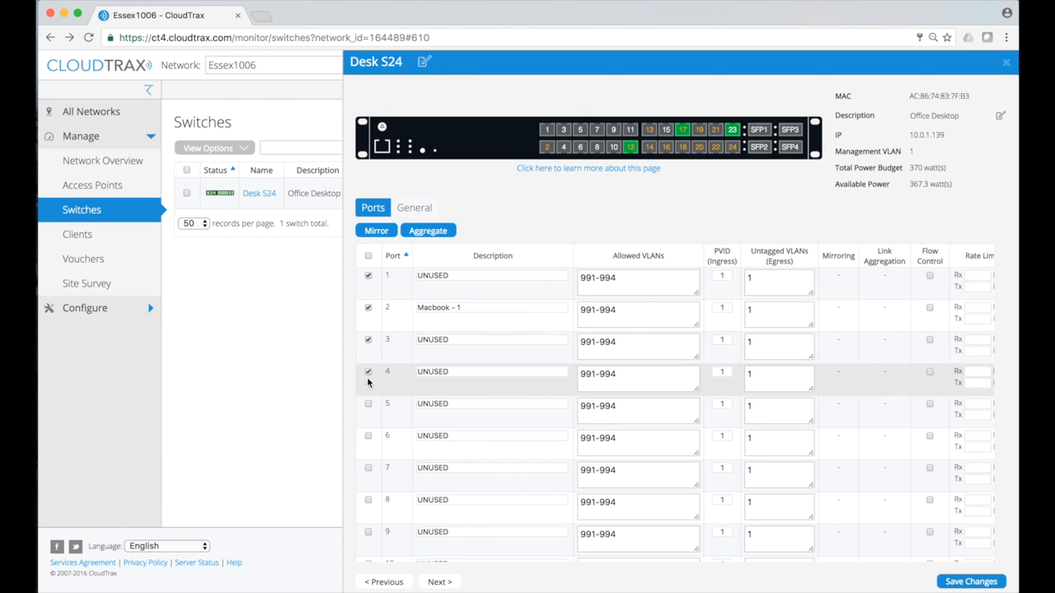
click(369, 404)
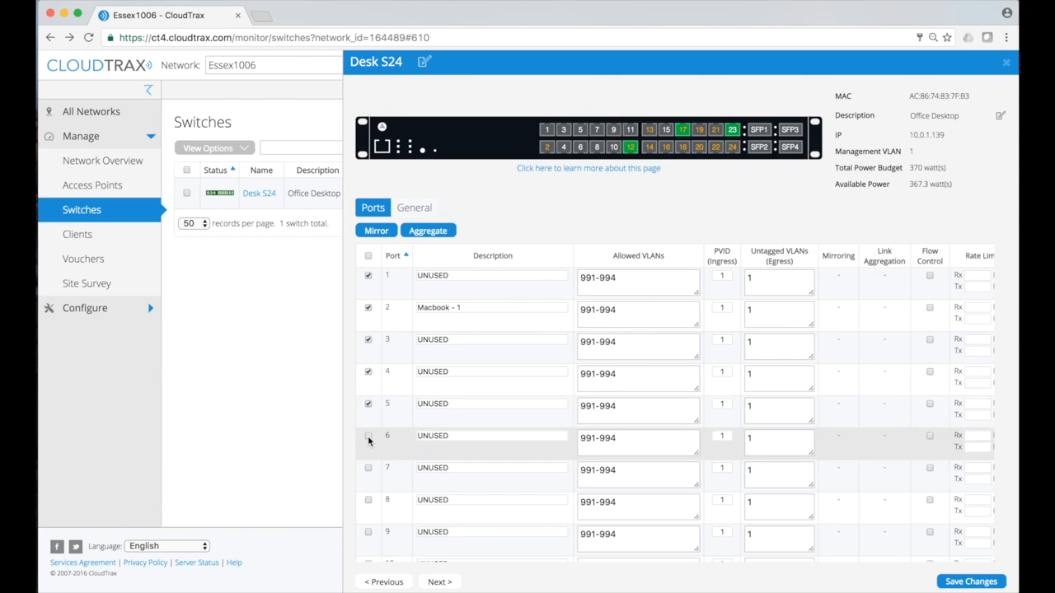
click(368, 437)
click(369, 470)
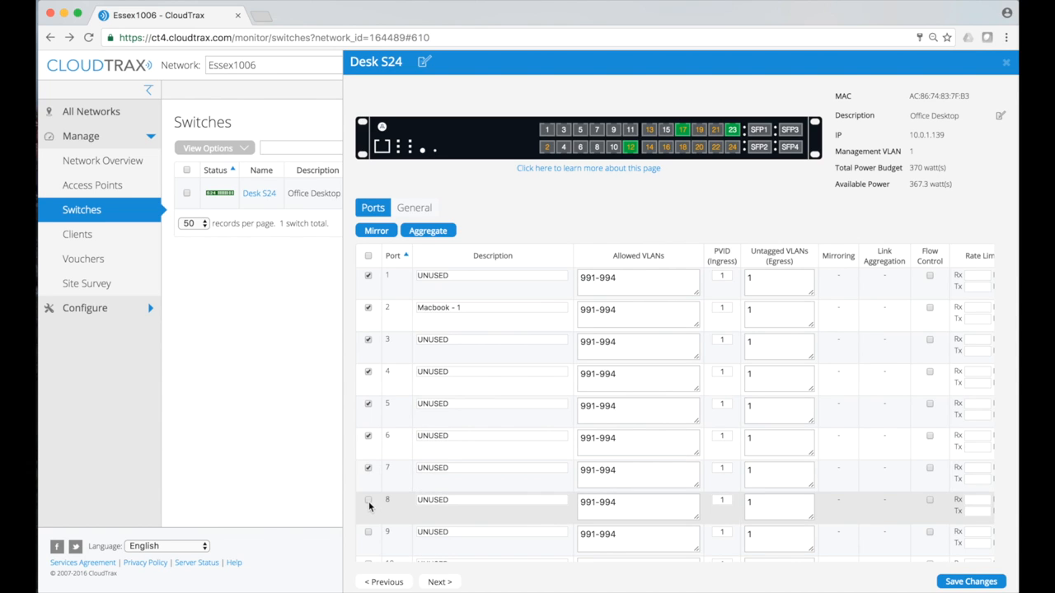
click(369, 501)
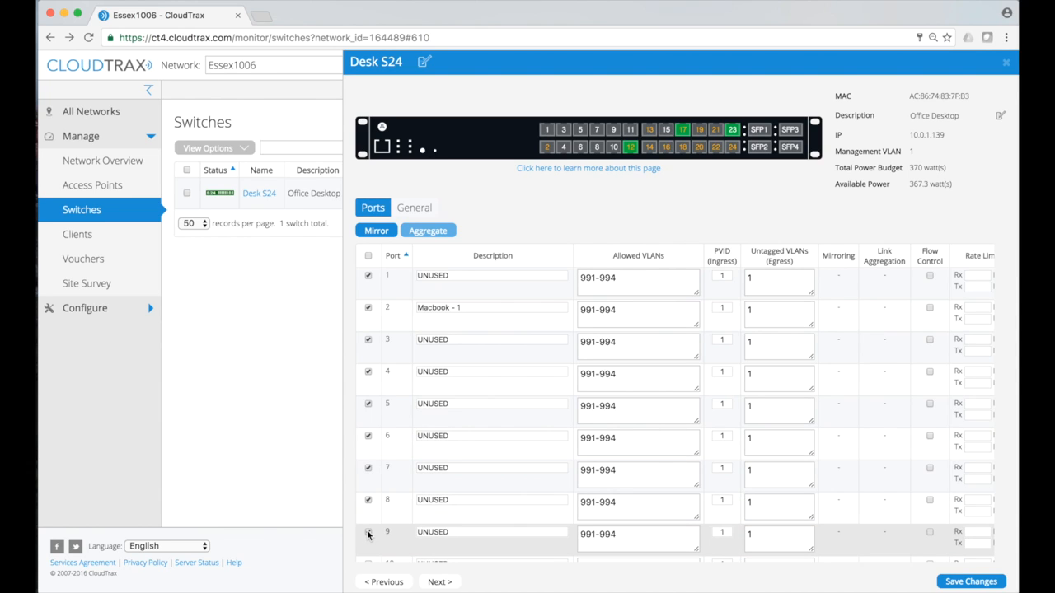
click(369, 534)
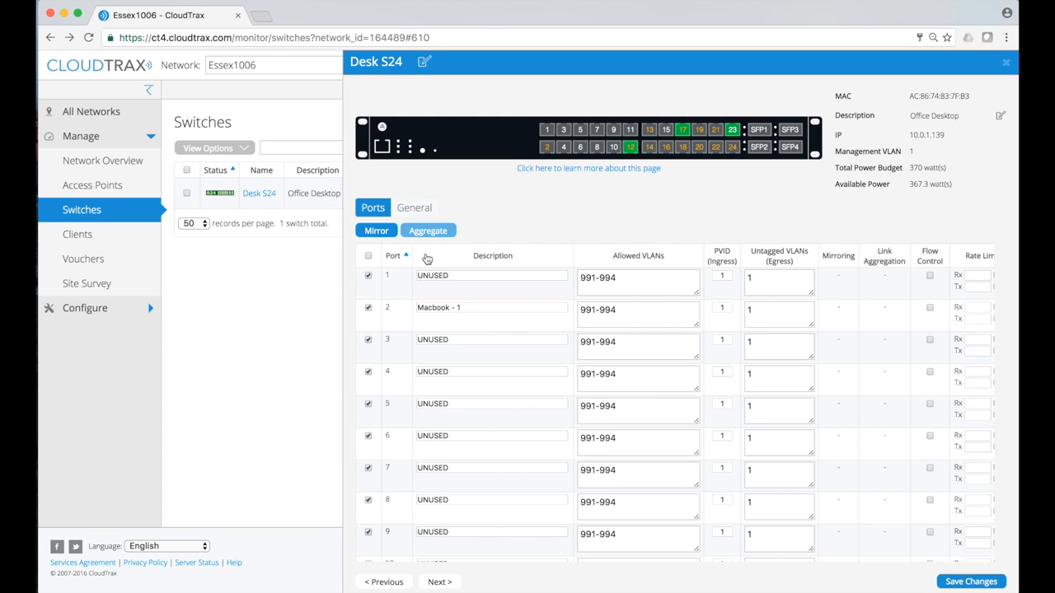
scroll(421, 252, down, 1)
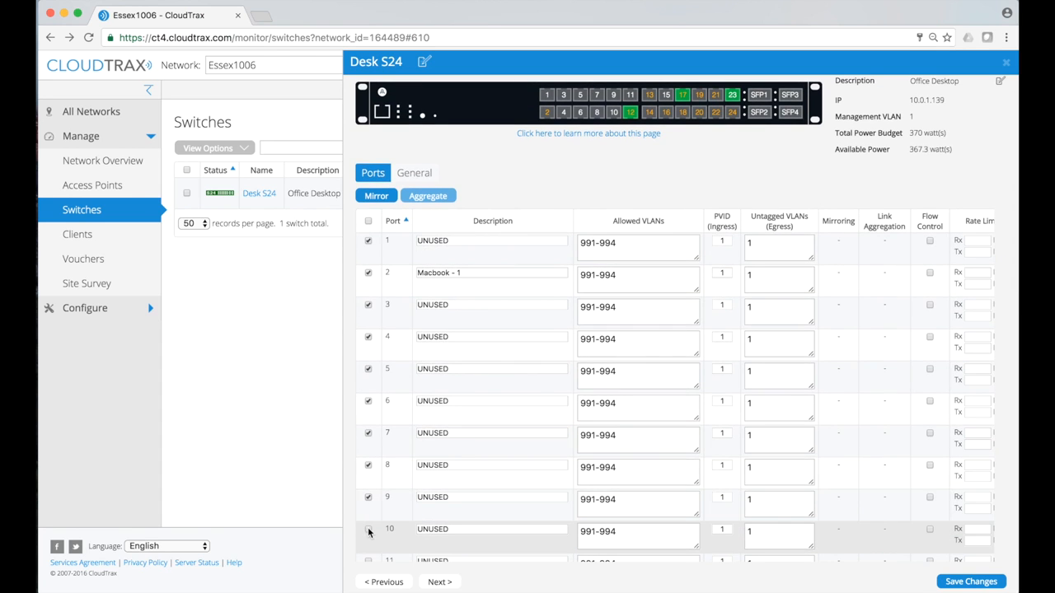
click(368, 531)
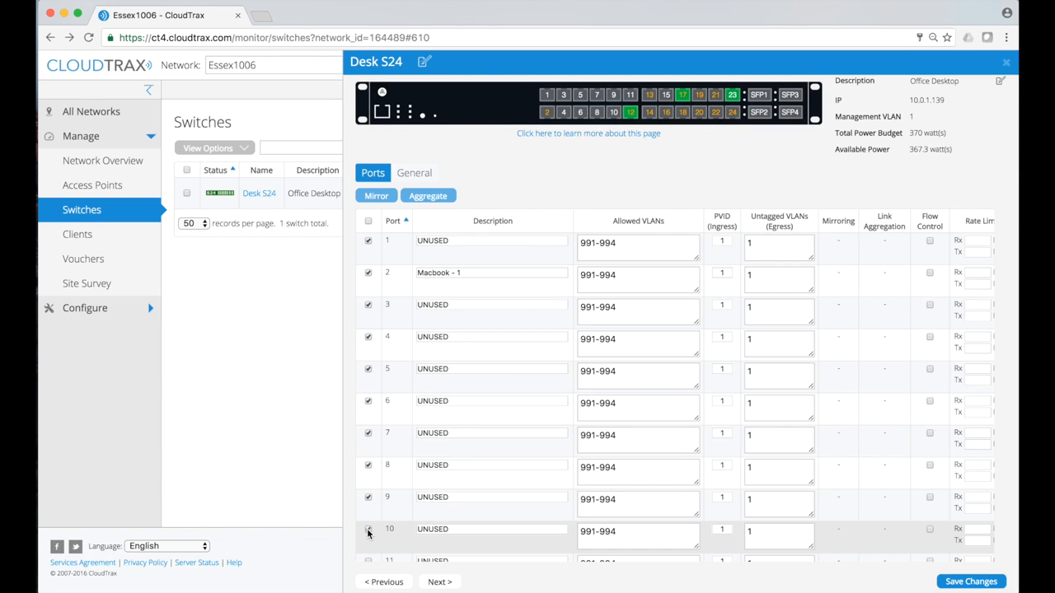
click(369, 532)
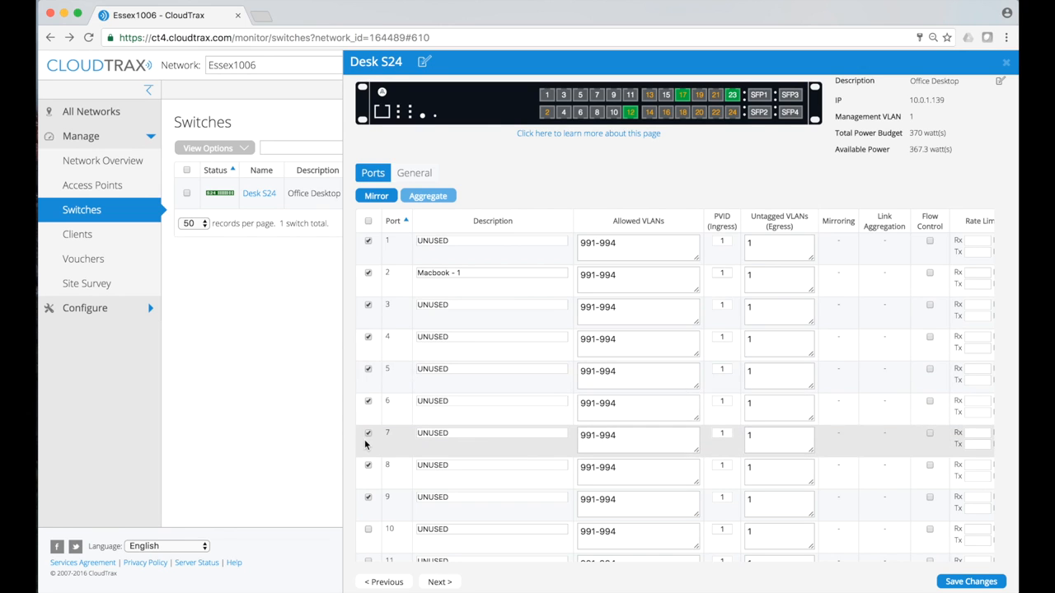
Start port mirroring for the selected ports with port 9 as destination and ports 1–8 as sources
click(375, 197)
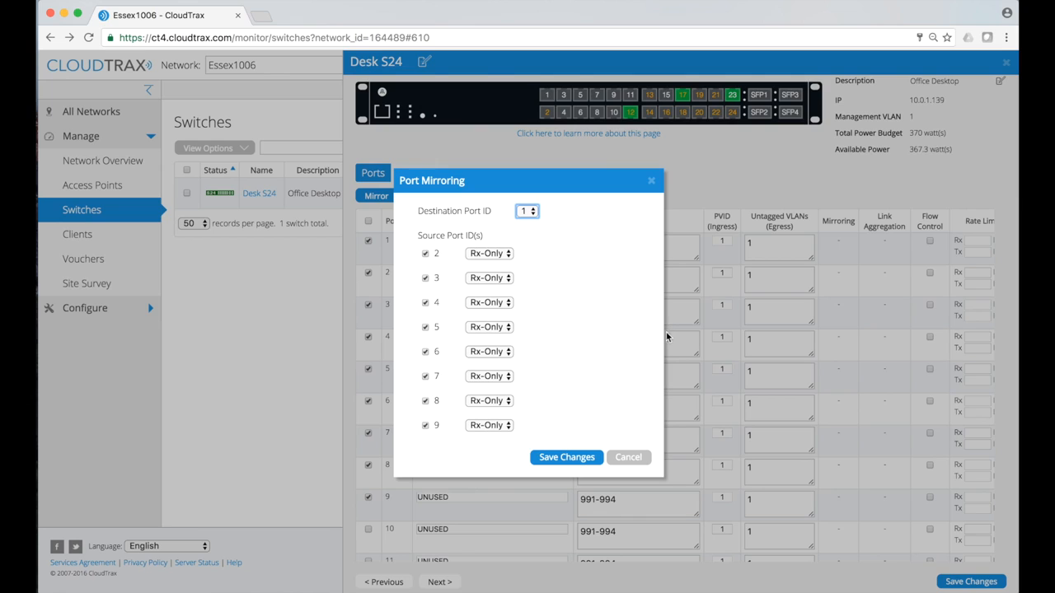
click(535, 216)
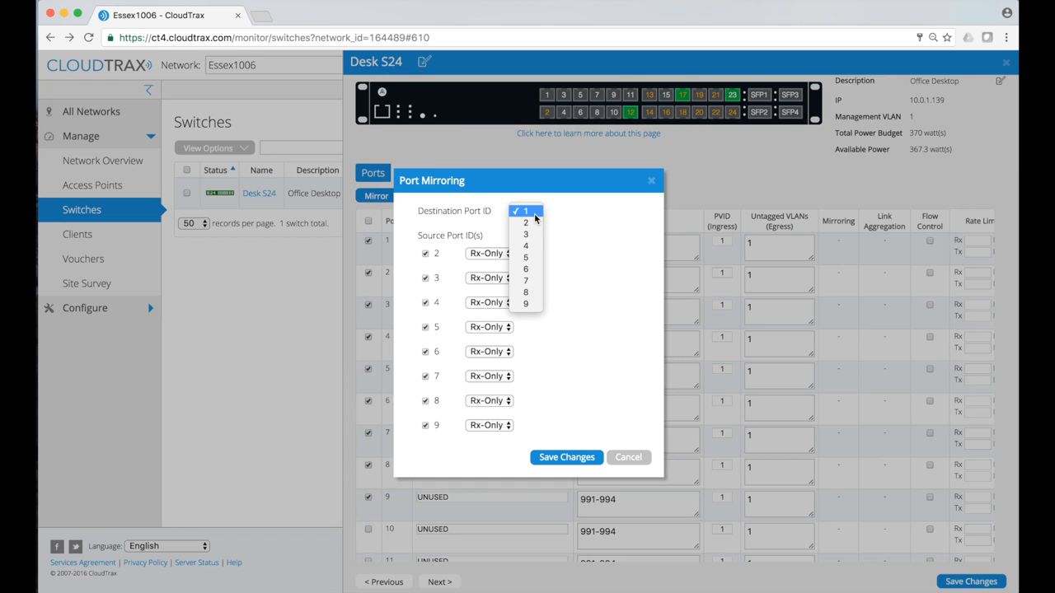
click(526, 284)
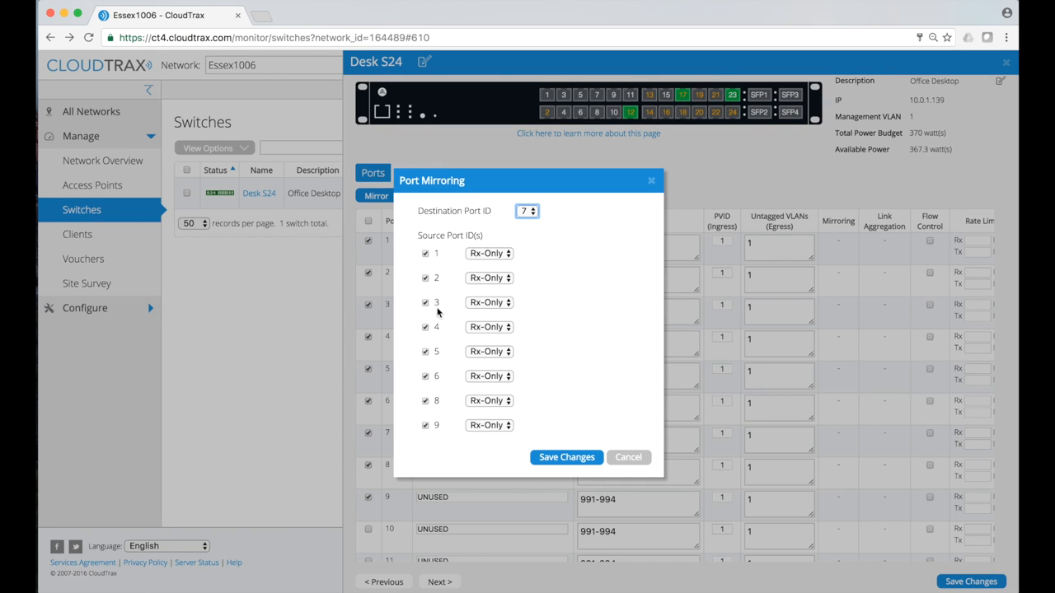
click(528, 212)
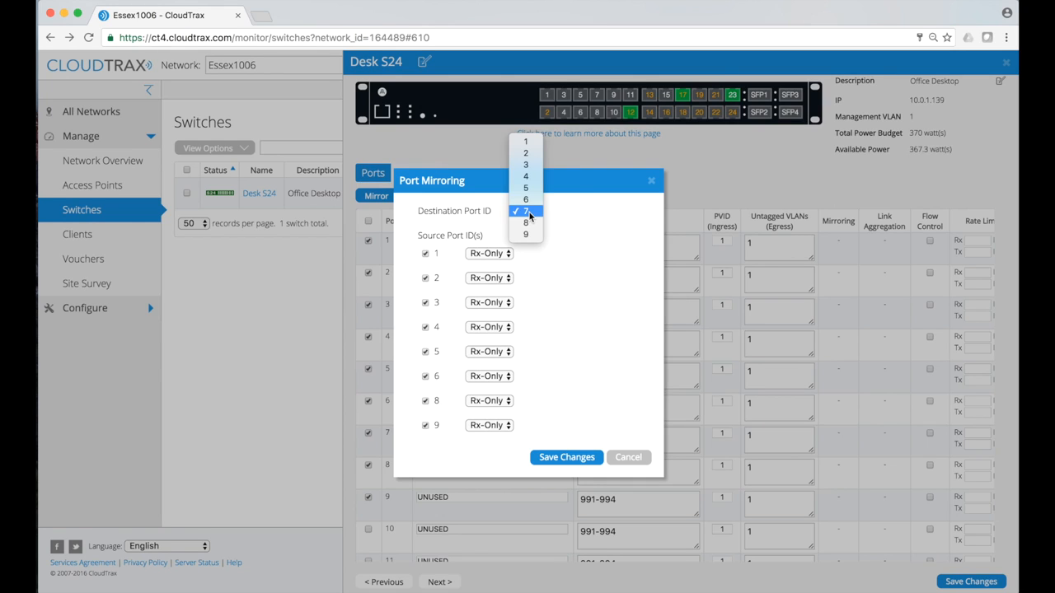
click(526, 234)
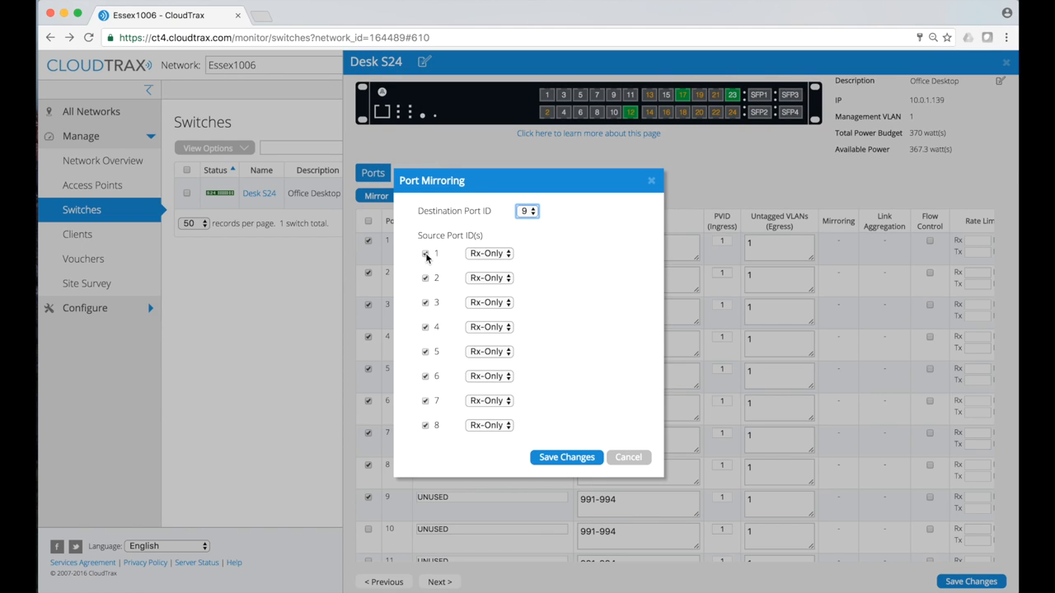
click(426, 255)
Set ports 3 and 8 to mirror Both directions and port 5 to Tx-Only, leaving the others Rx-Only
click(505, 254)
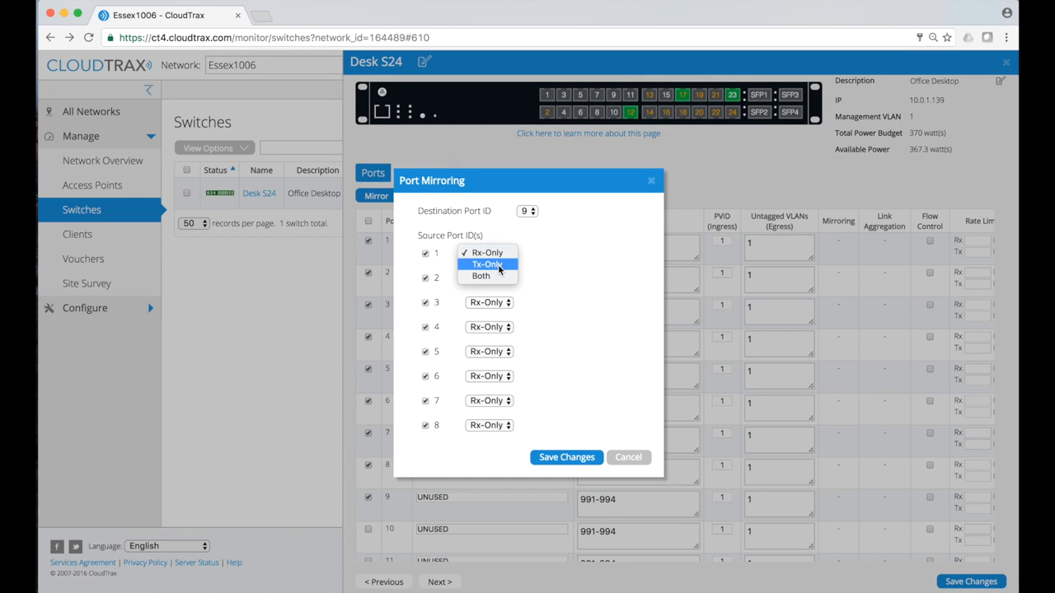
click(593, 257)
click(501, 254)
click(499, 319)
click(505, 303)
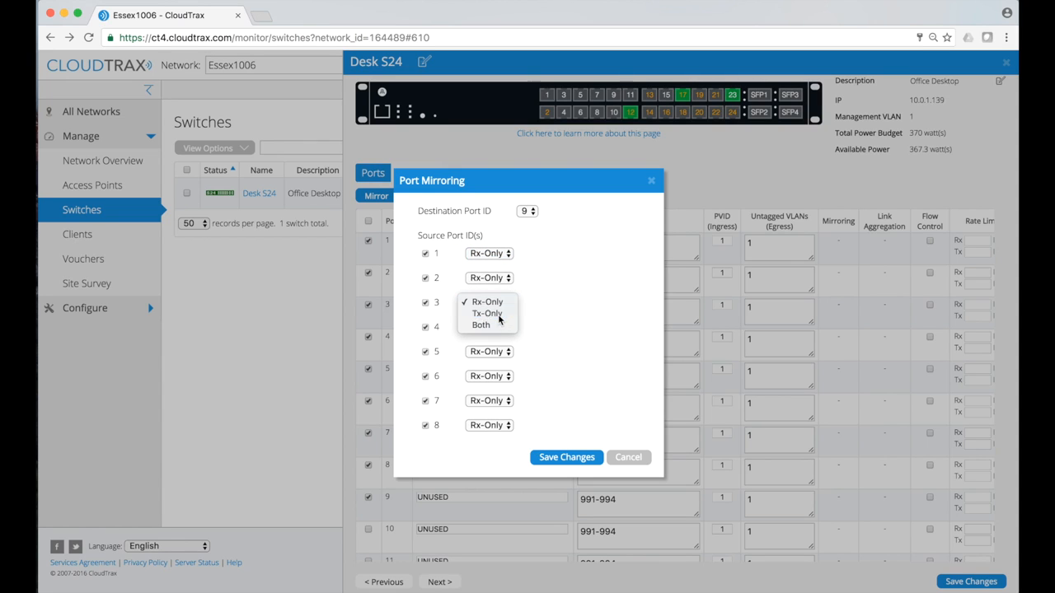
click(500, 319)
click(486, 352)
click(487, 363)
click(505, 303)
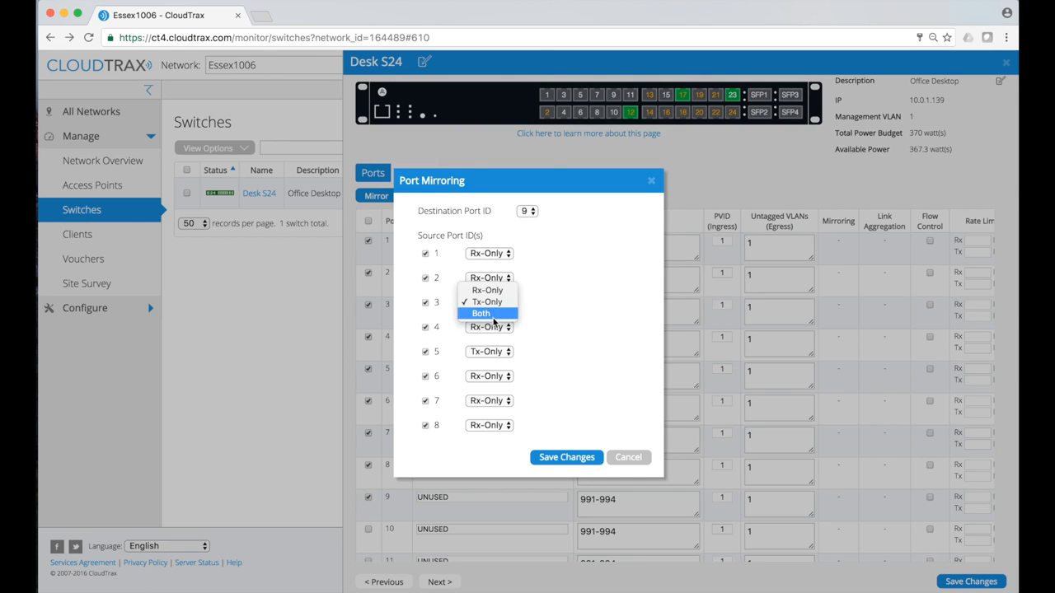
click(494, 314)
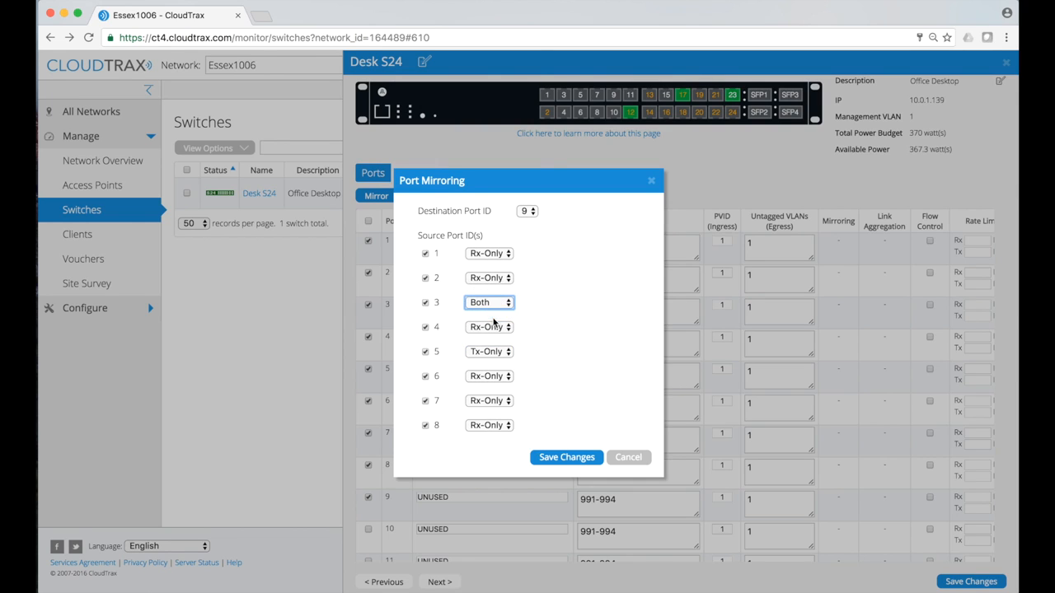
click(487, 425)
click(474, 450)
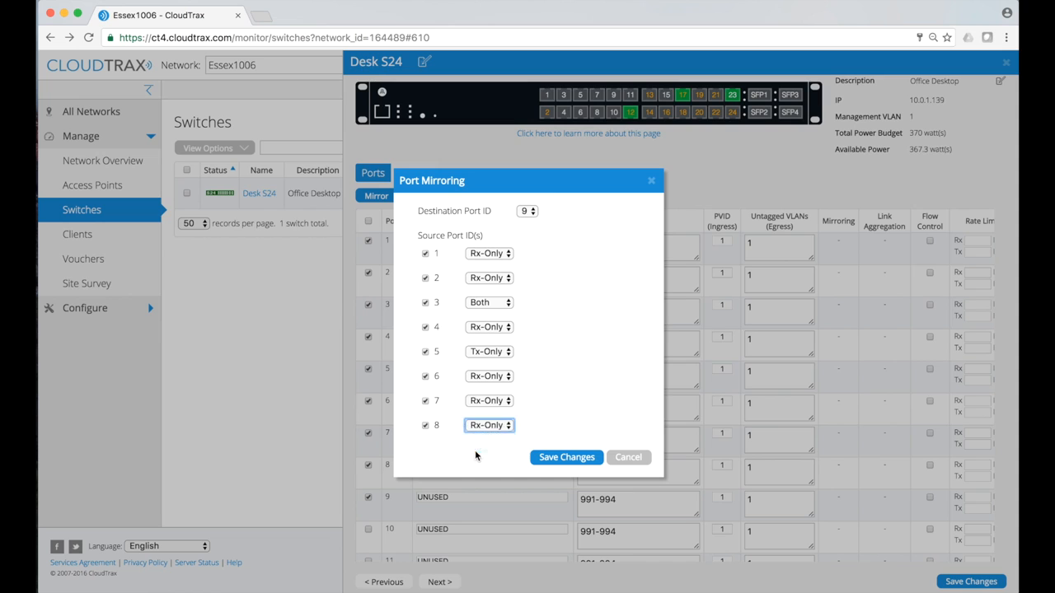
Save the mirroring setup so port 9 is listed as the Destination
click(550, 456)
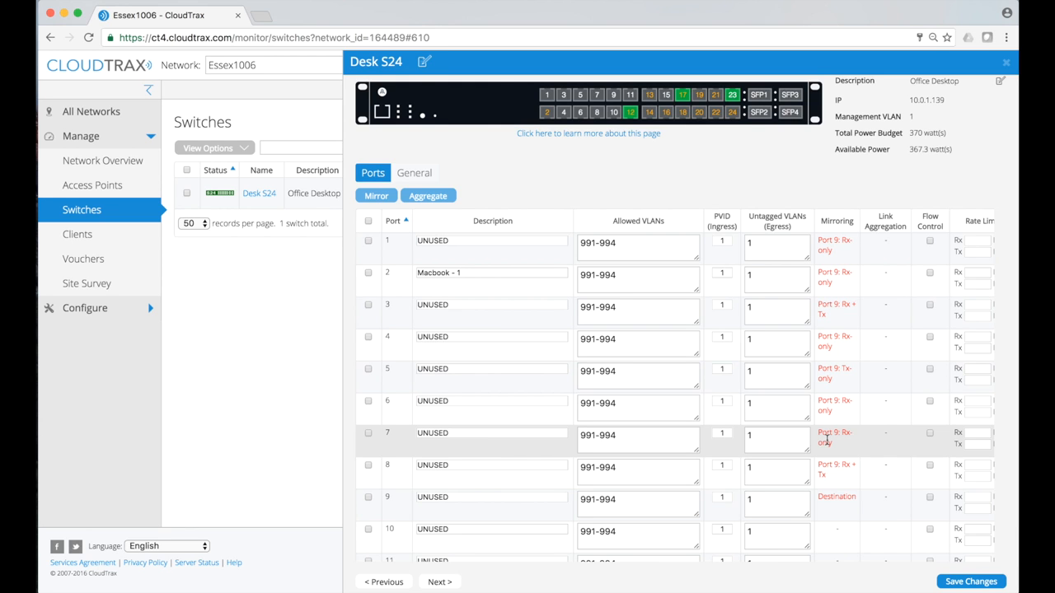
scroll(827, 440, down, 3)
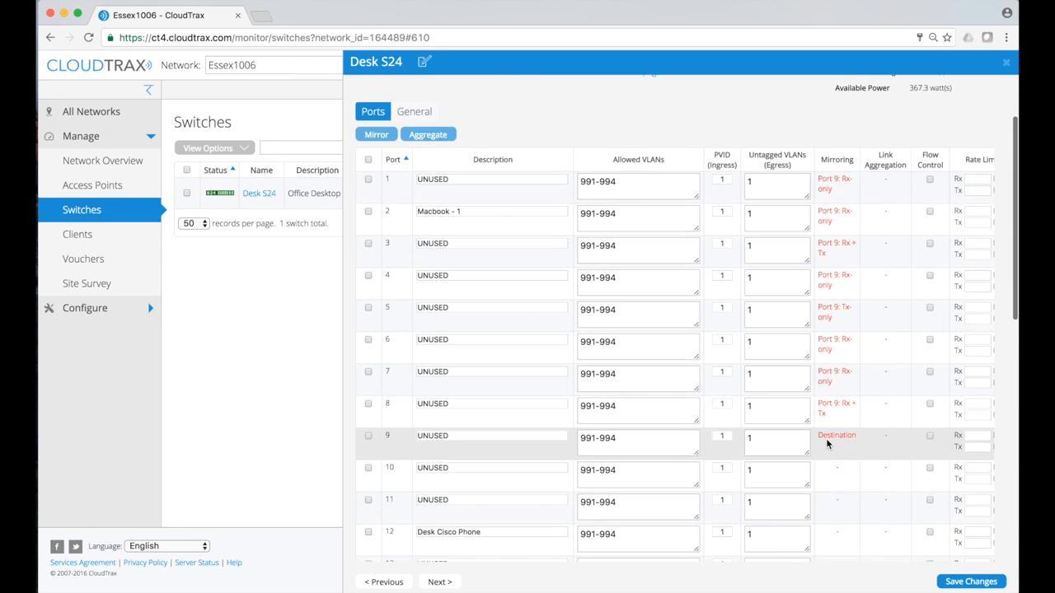
scroll(826, 441, up, 2)
scroll(827, 438, down, 3)
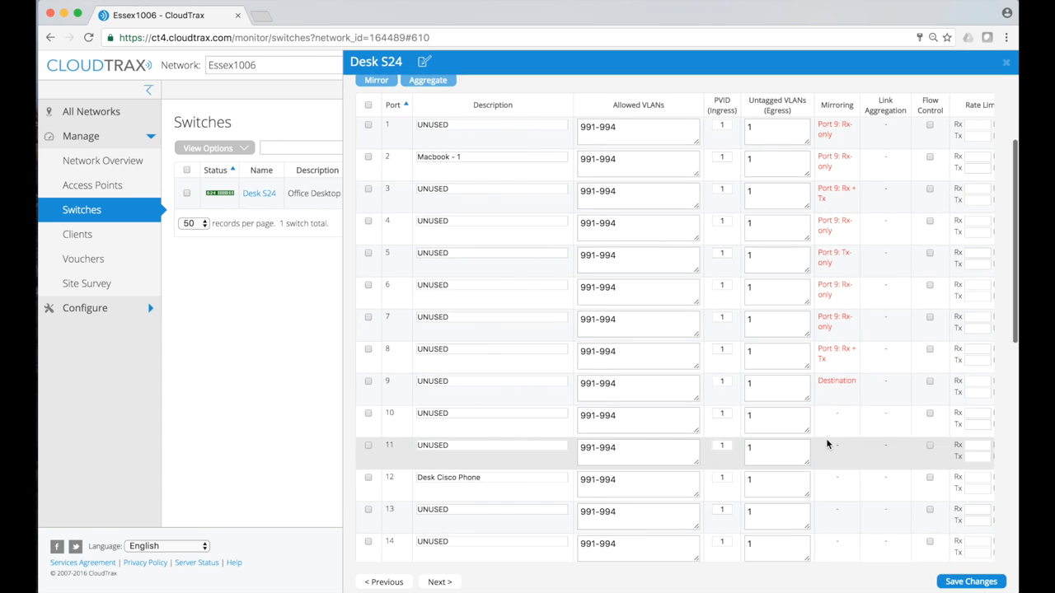
Select ports 10 and 11, set port 11 to Both, and save it to destination port 10
click(368, 415)
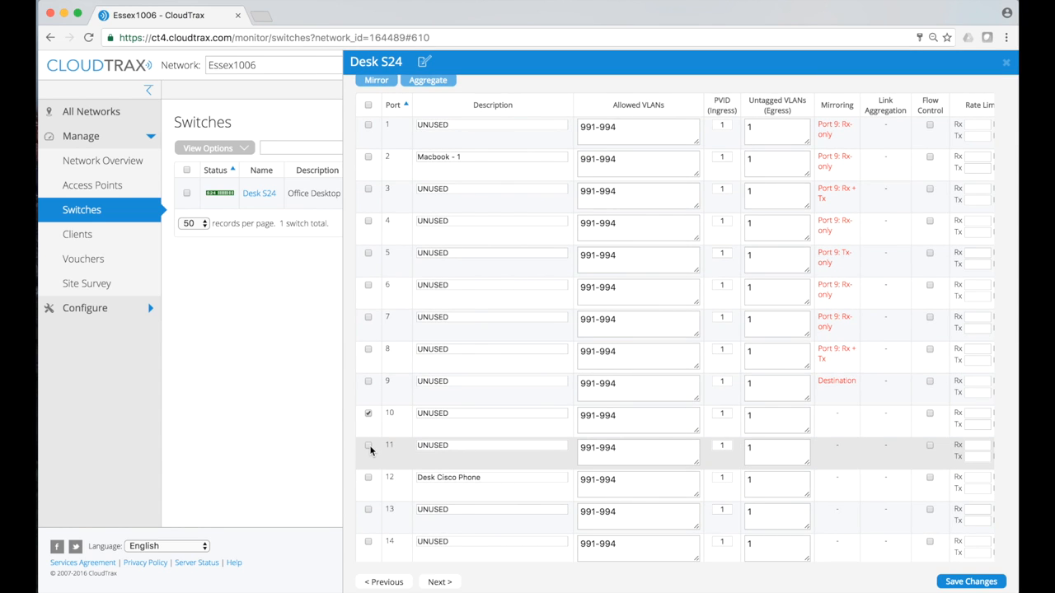
click(368, 447)
scroll(370, 452, up, 5)
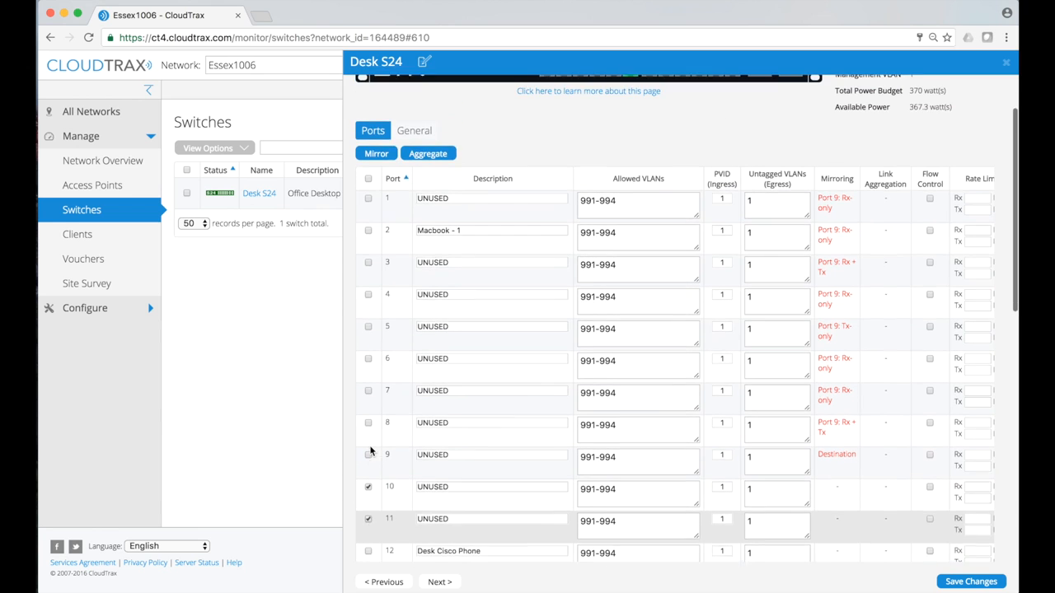
click(372, 178)
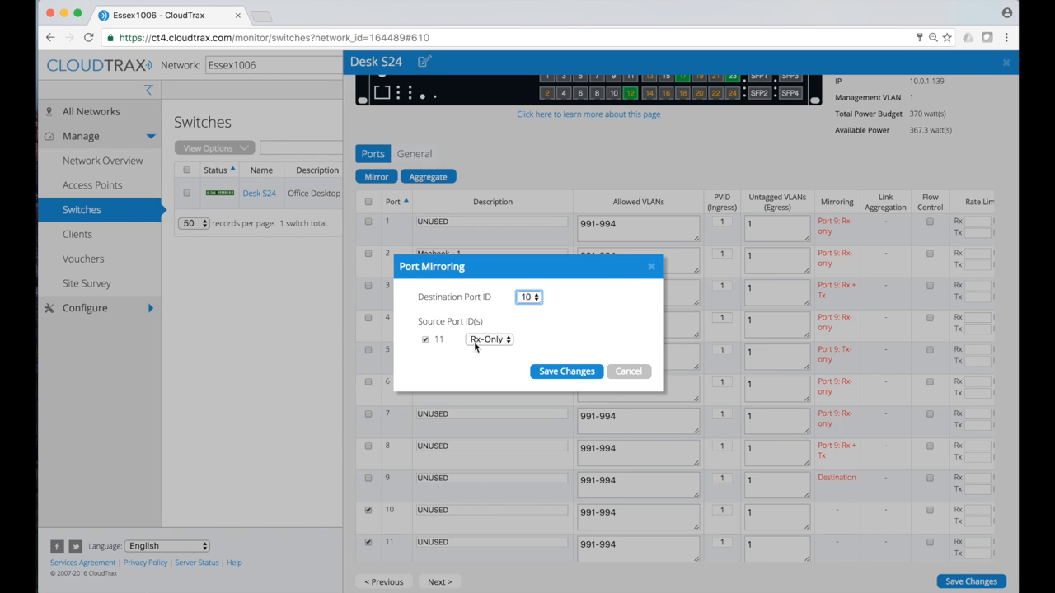
click(497, 344)
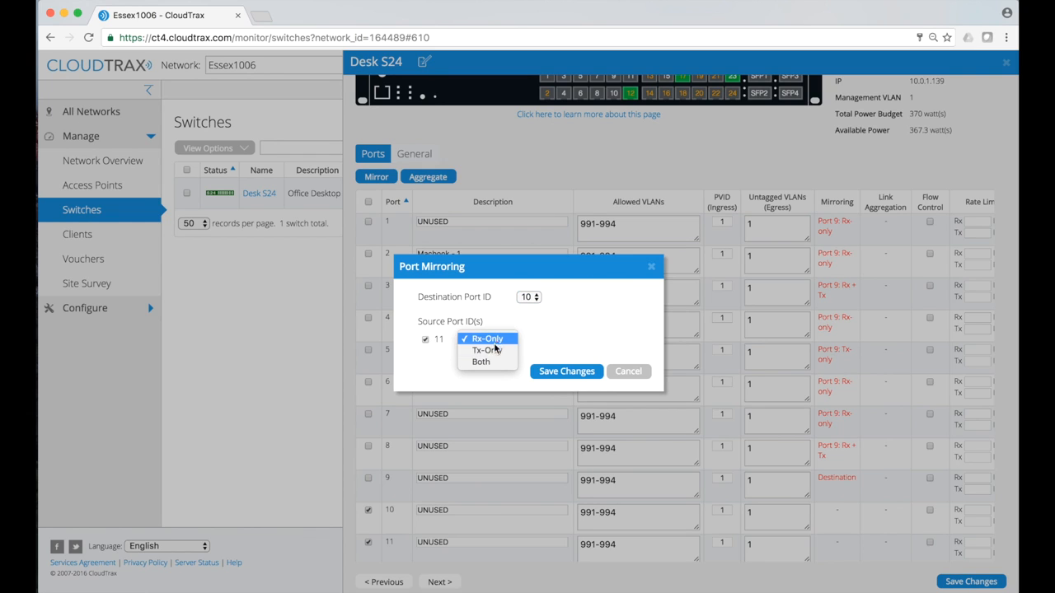
click(486, 359)
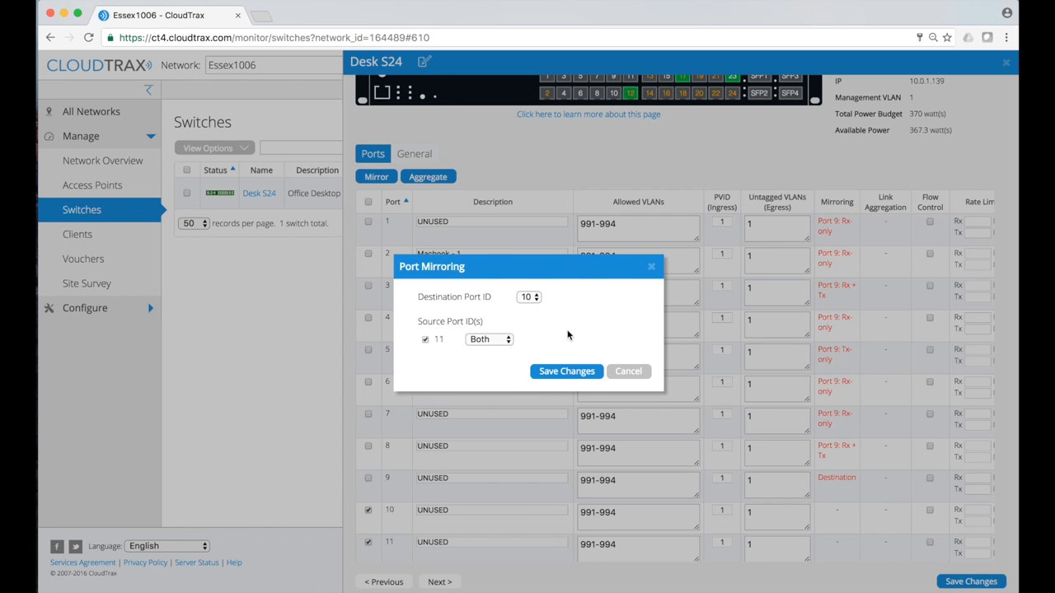
click(560, 376)
scroll(559, 378, down, 4)
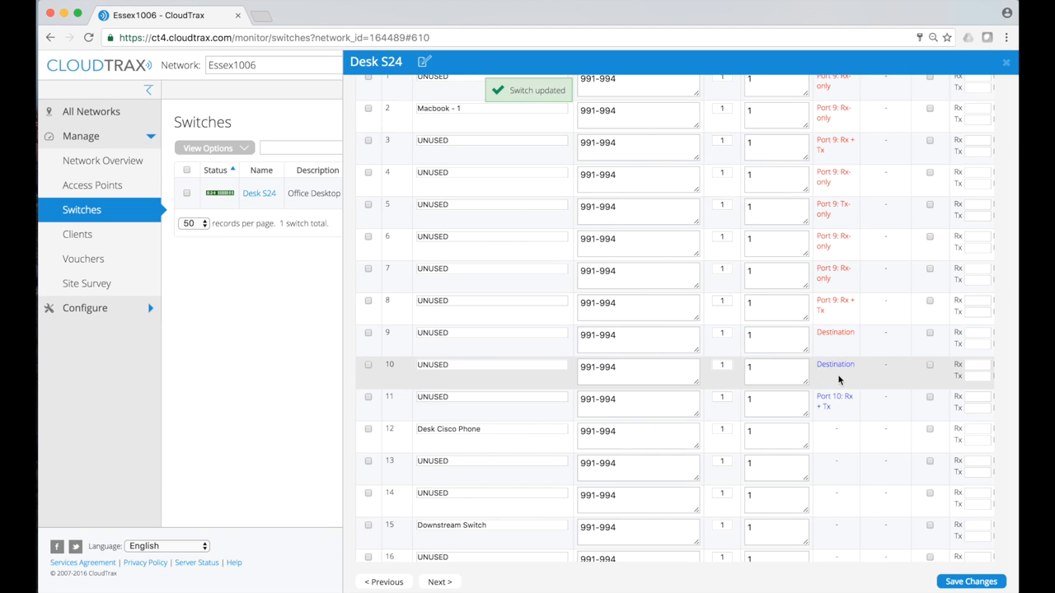
click(367, 429)
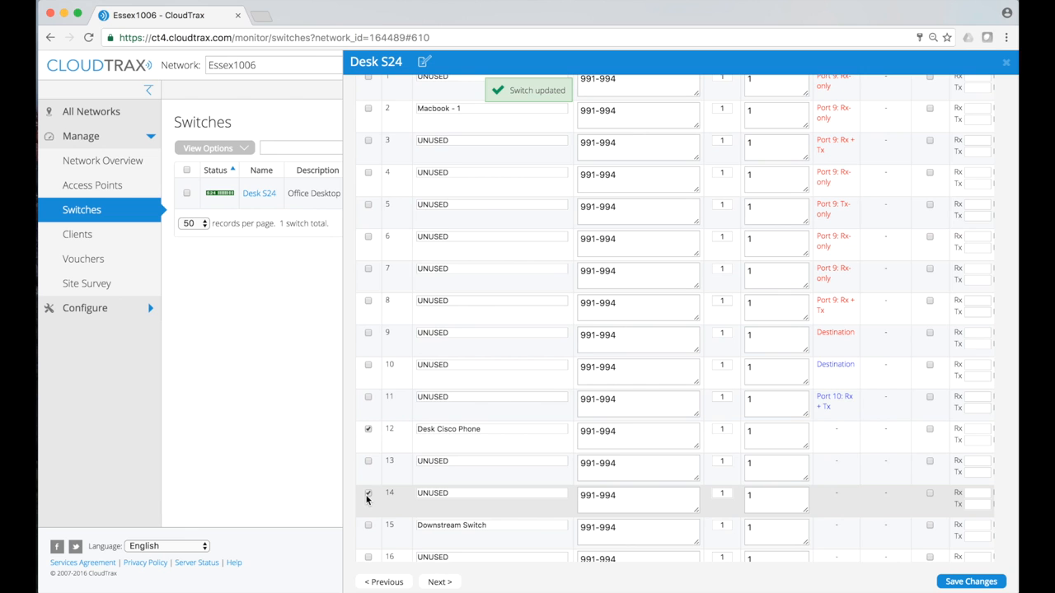
Mirror port 14 to destination port 12 and port 15 to destination port 13, both receive-only
scroll(367, 498, up, 5)
click(382, 215)
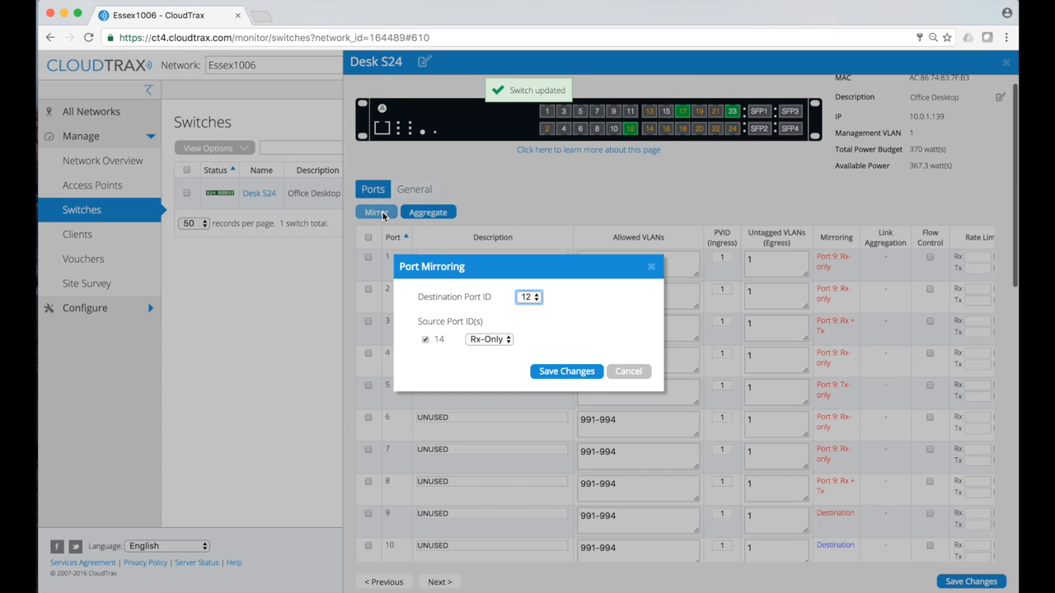
click(577, 372)
scroll(511, 379, down, 5)
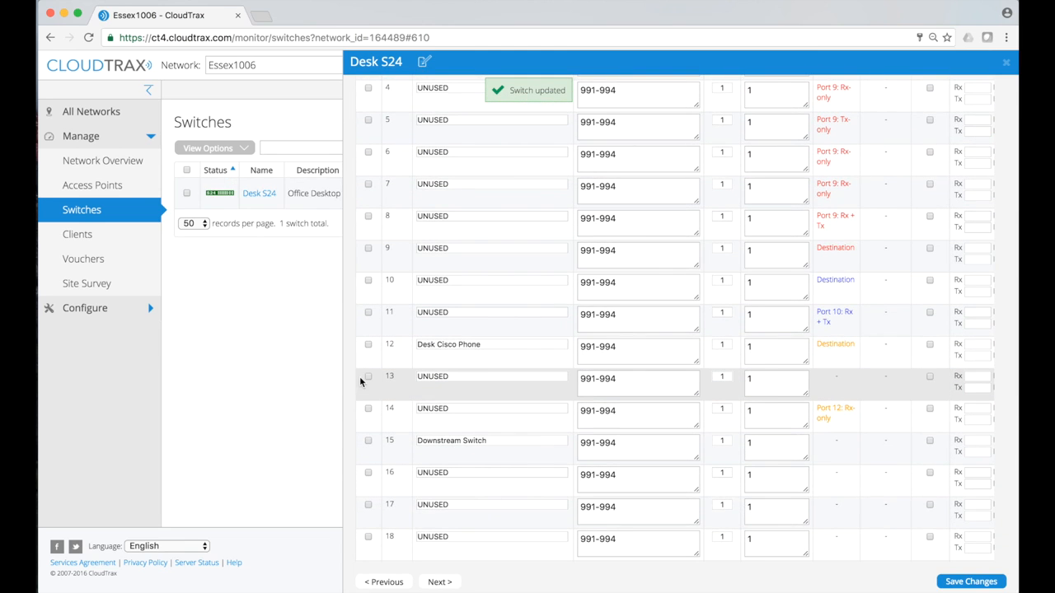
click(368, 378)
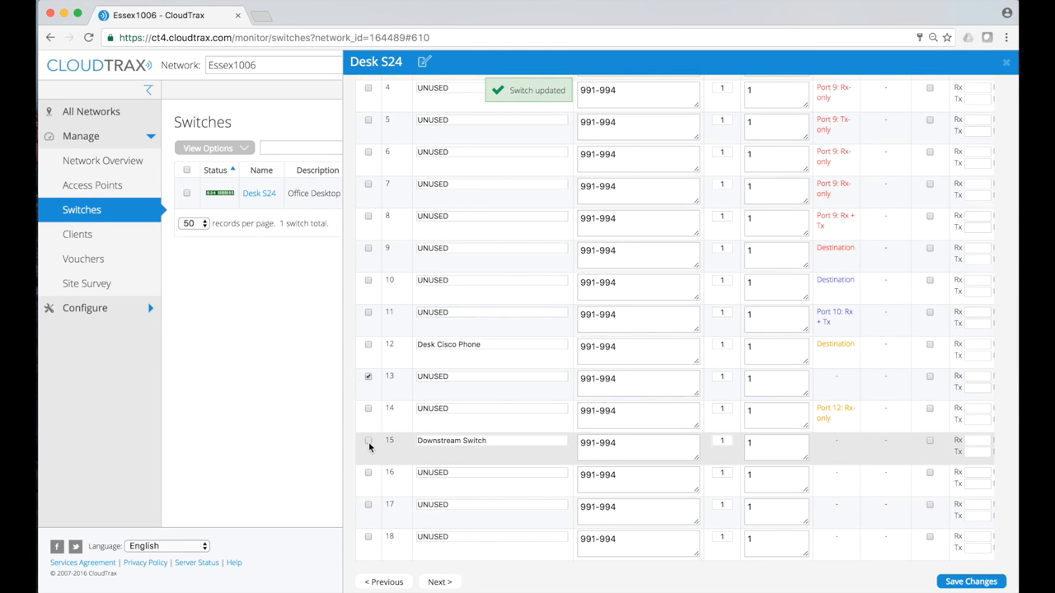
scroll(368, 445, up, 10)
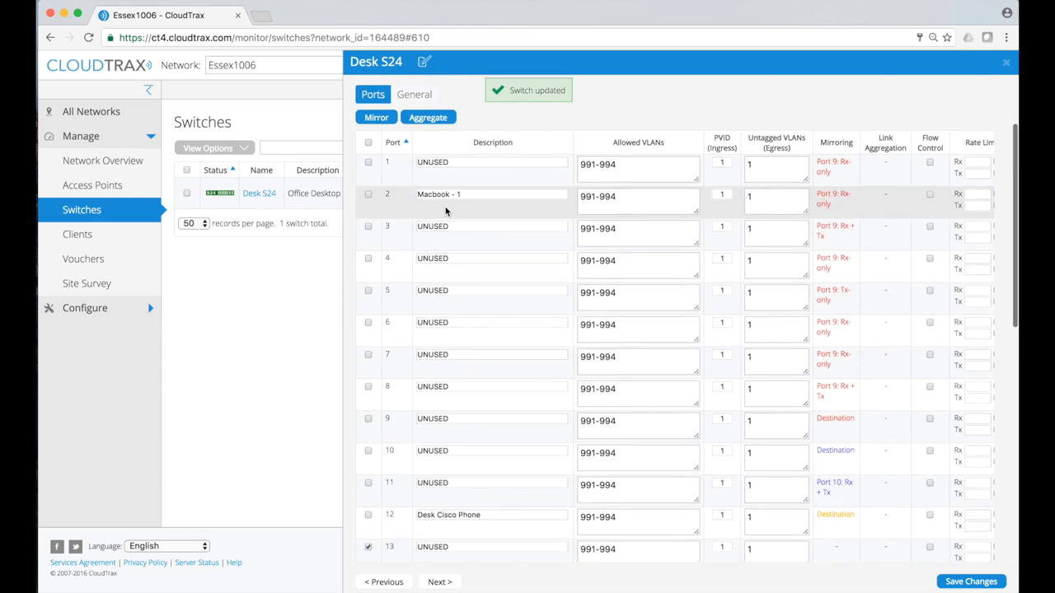
click(373, 235)
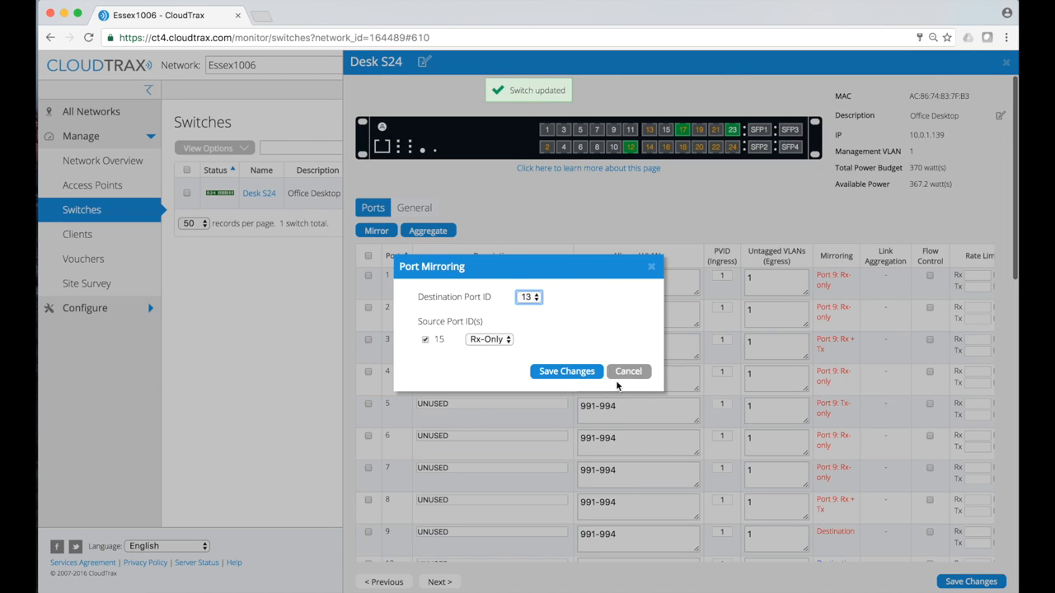
click(568, 379)
Tick port 16 in the Desk S24 port list
scroll(568, 379, down, 5)
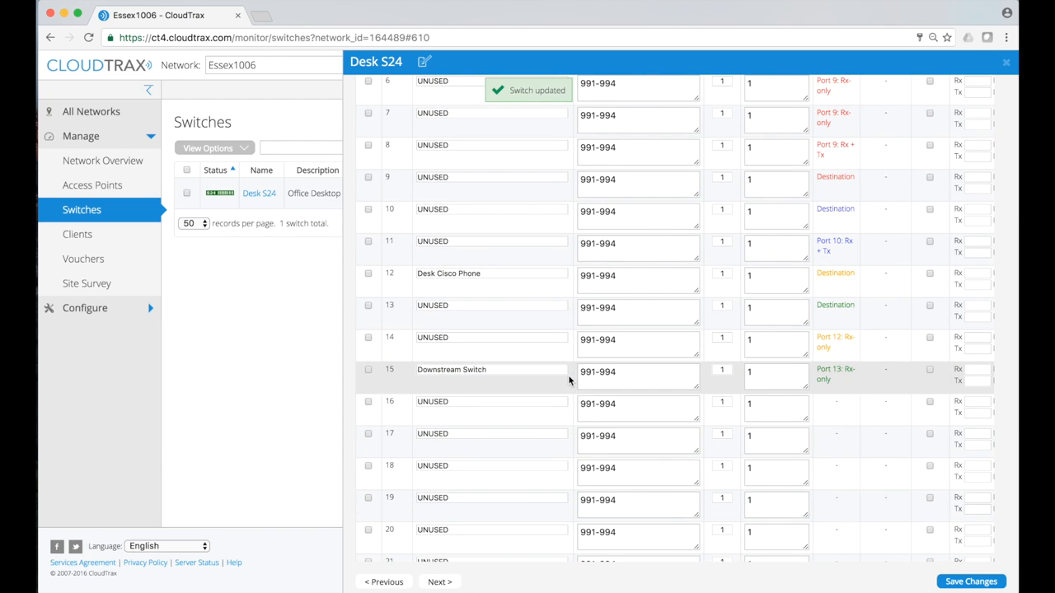
click(367, 402)
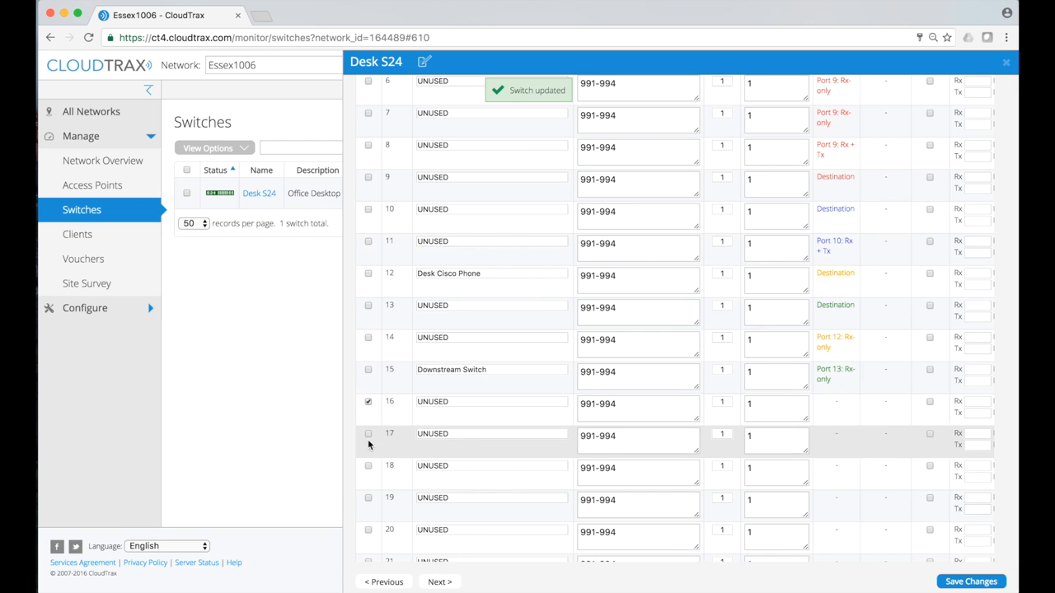
scroll(371, 396, up, 10)
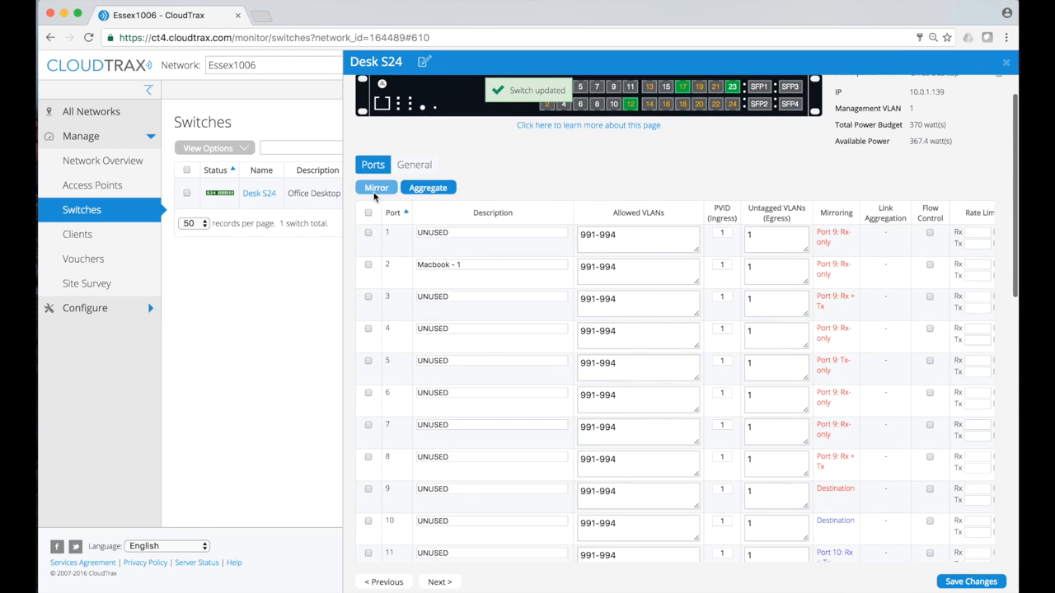
scroll(417, 326, down, 5)
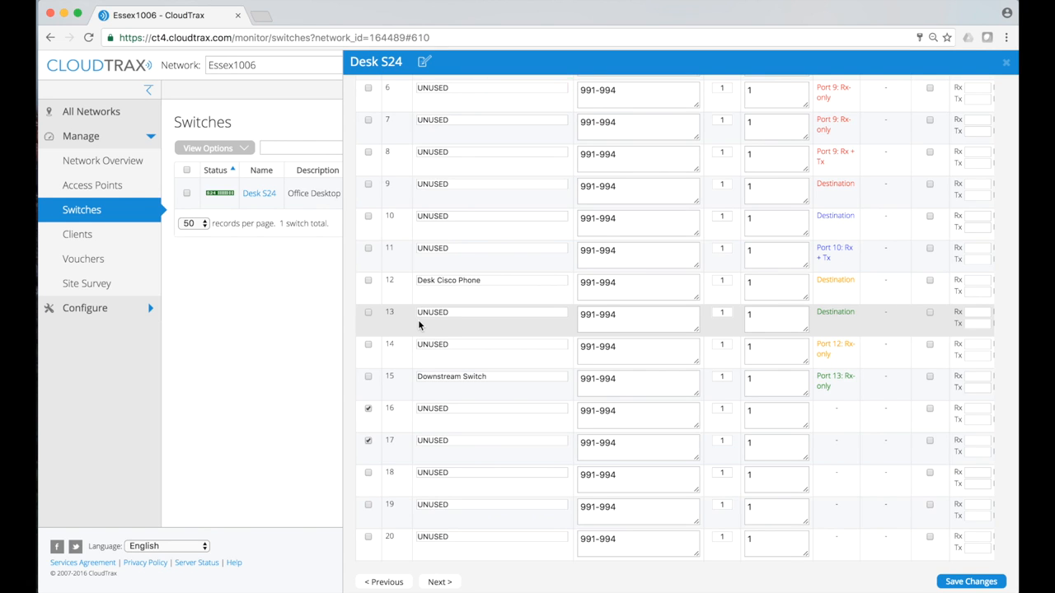
scroll(418, 330, up, 3)
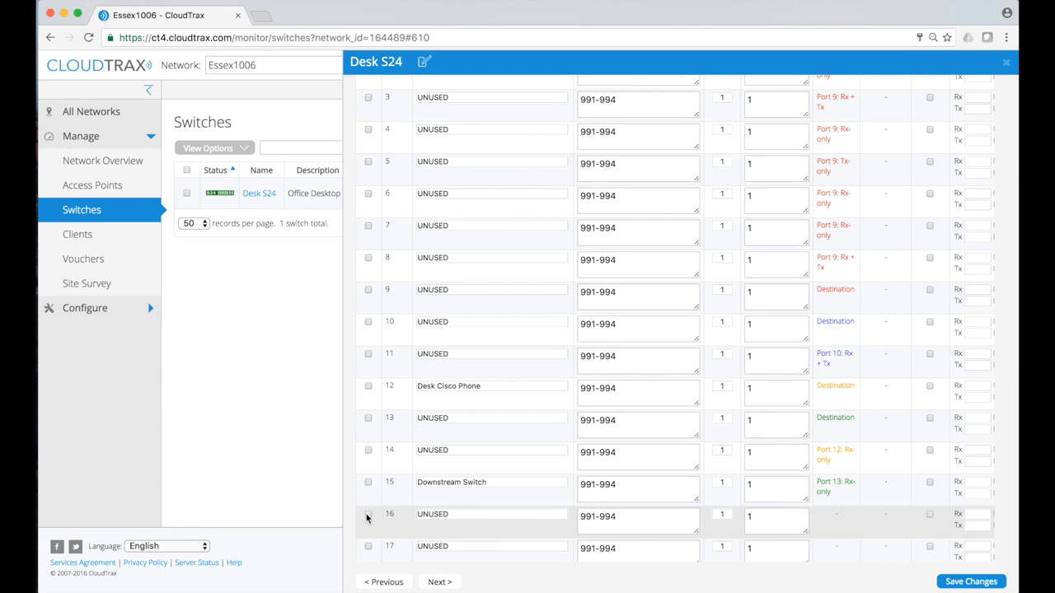
scroll(641, 454, up, 1)
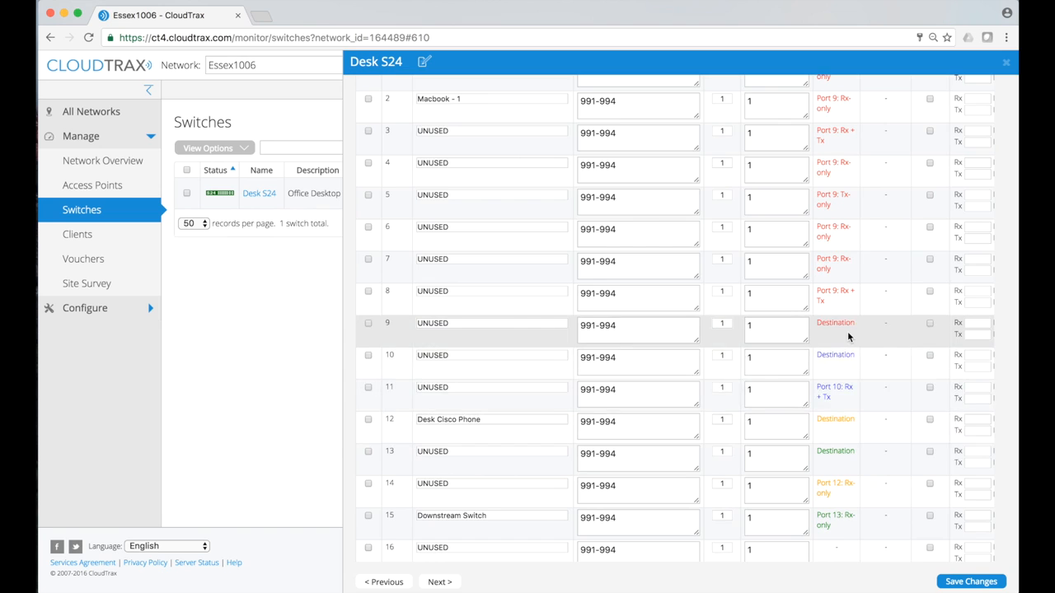
scroll(847, 331, up, 2)
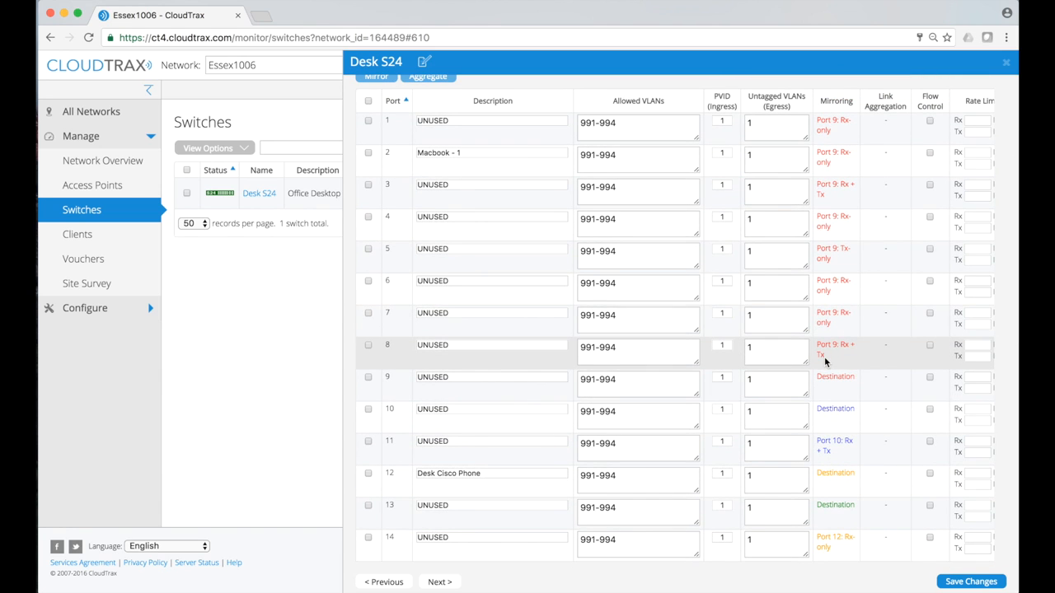
scroll(824, 356, down, 3)
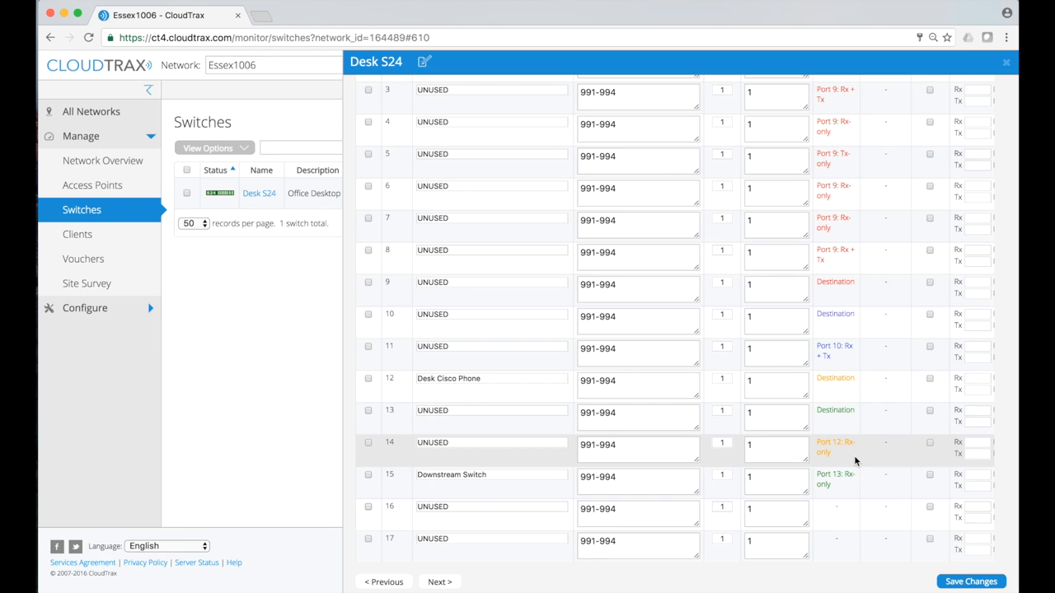
scroll(854, 455, up, 5)
scroll(854, 455, down, 4)
scroll(854, 455, down, 2)
scroll(854, 455, up, 5)
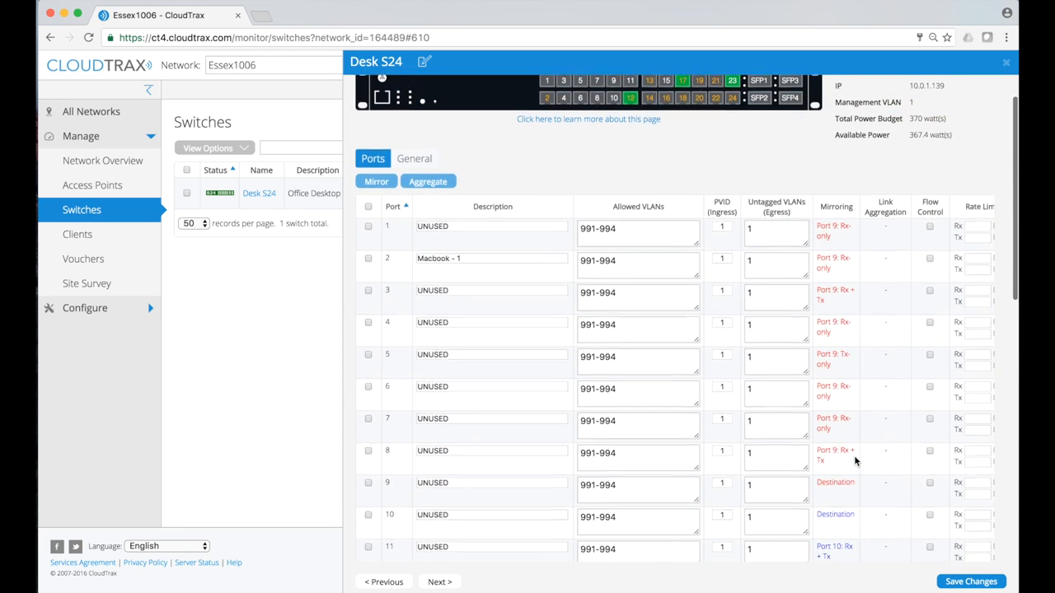
scroll(853, 455, down, 3)
scroll(854, 455, down, 2)
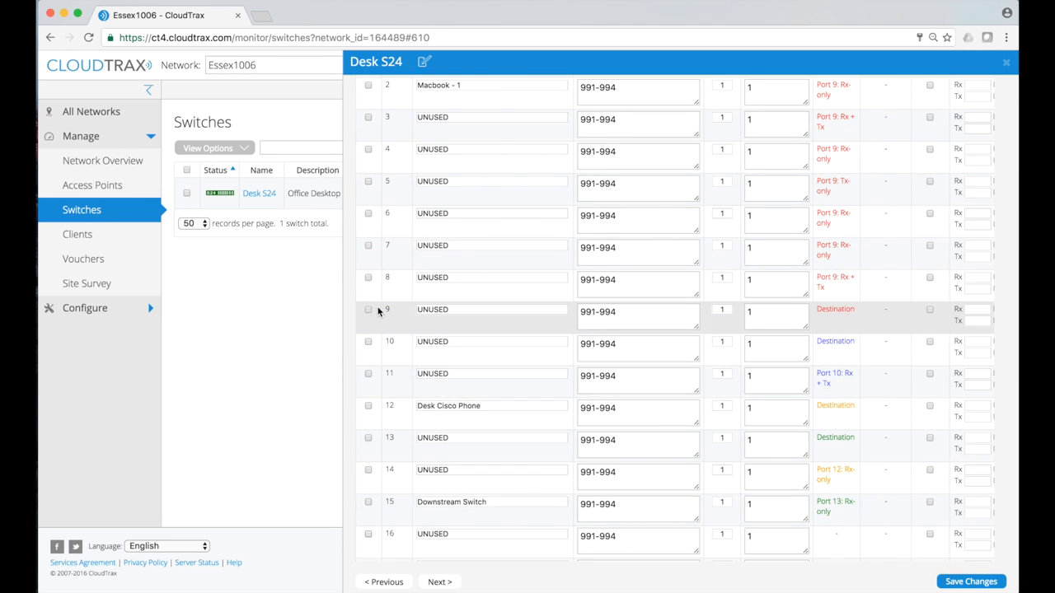
scroll(373, 284, up, 2)
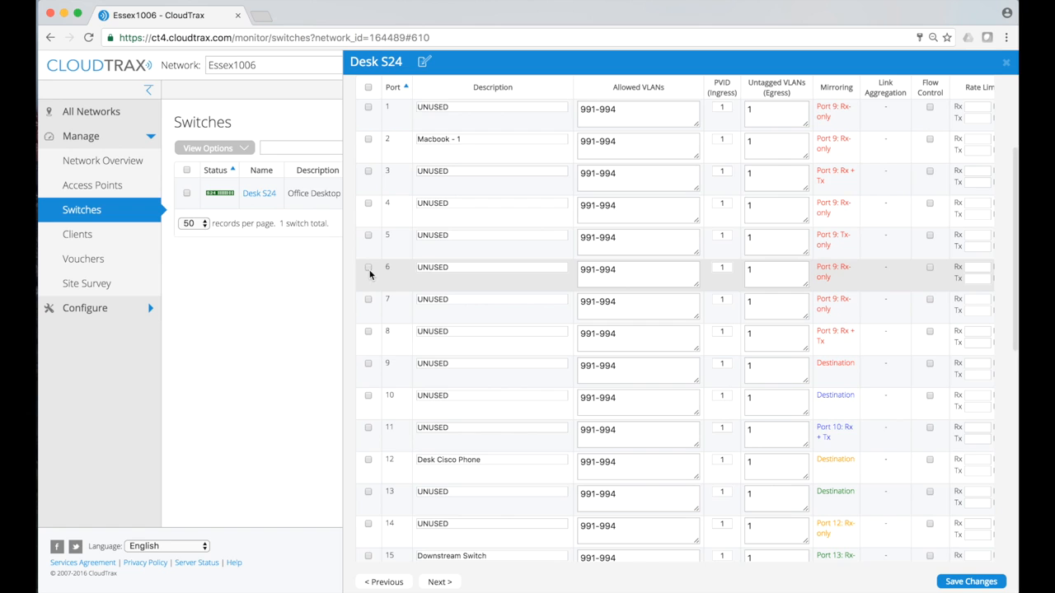
Select ports 5 and 6 and unmirror them, confirming with OK
click(368, 268)
click(368, 236)
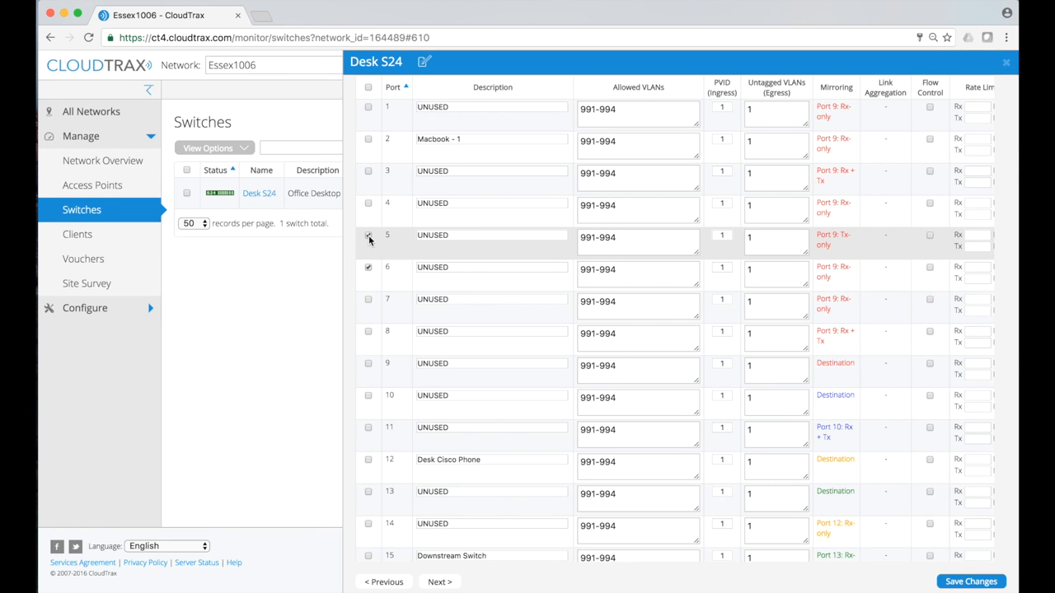
scroll(392, 280, up, 1)
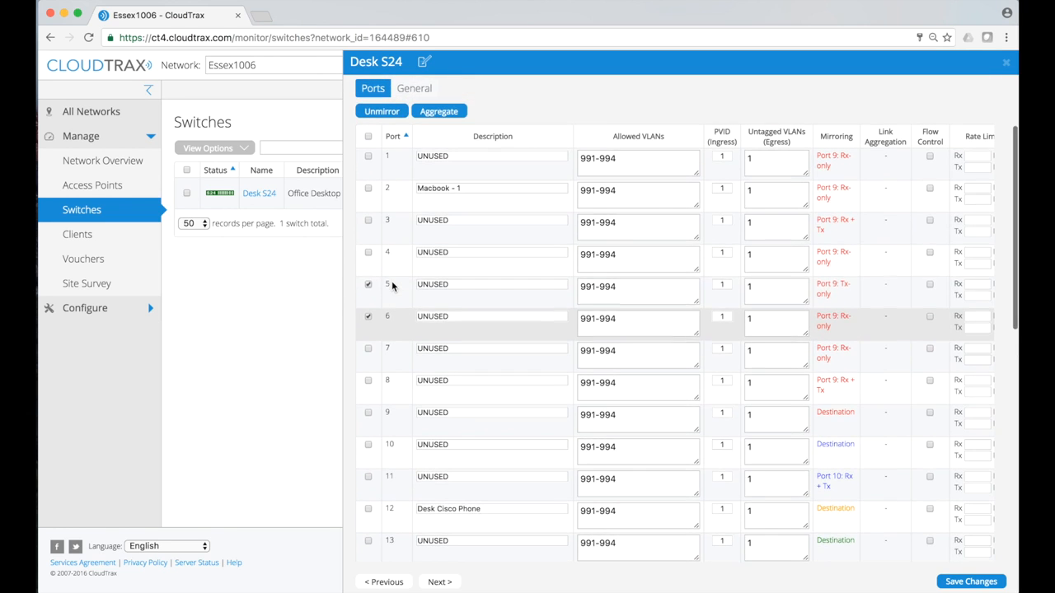
scroll(392, 280, up, 1)
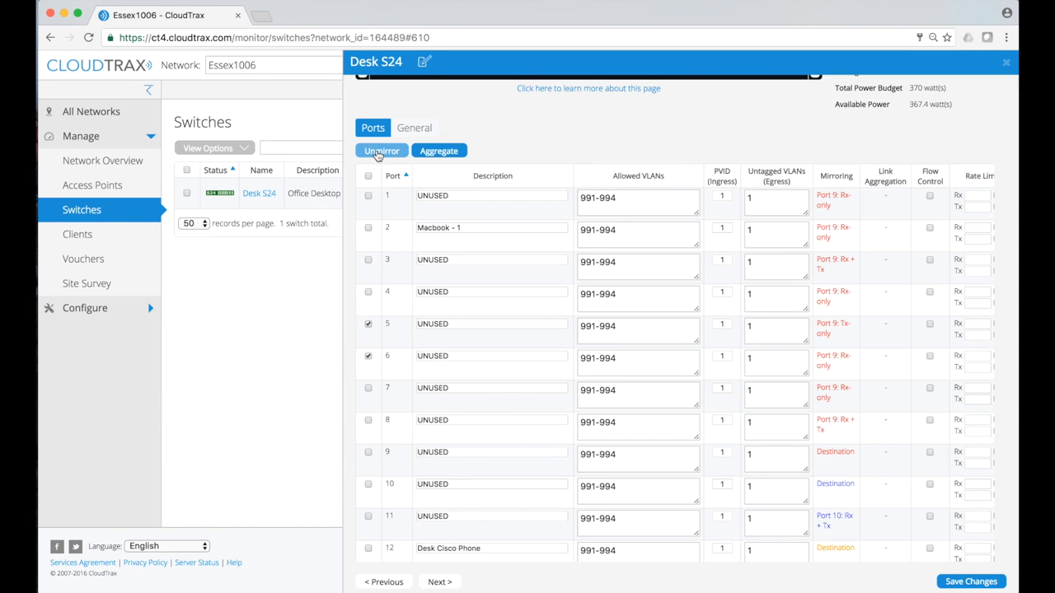
click(378, 153)
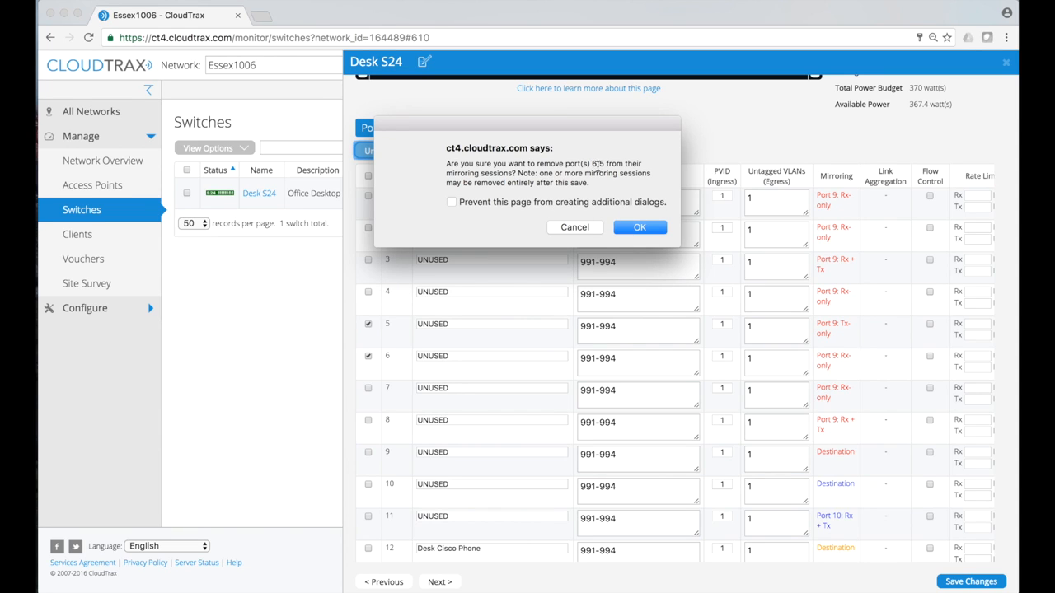
click(631, 235)
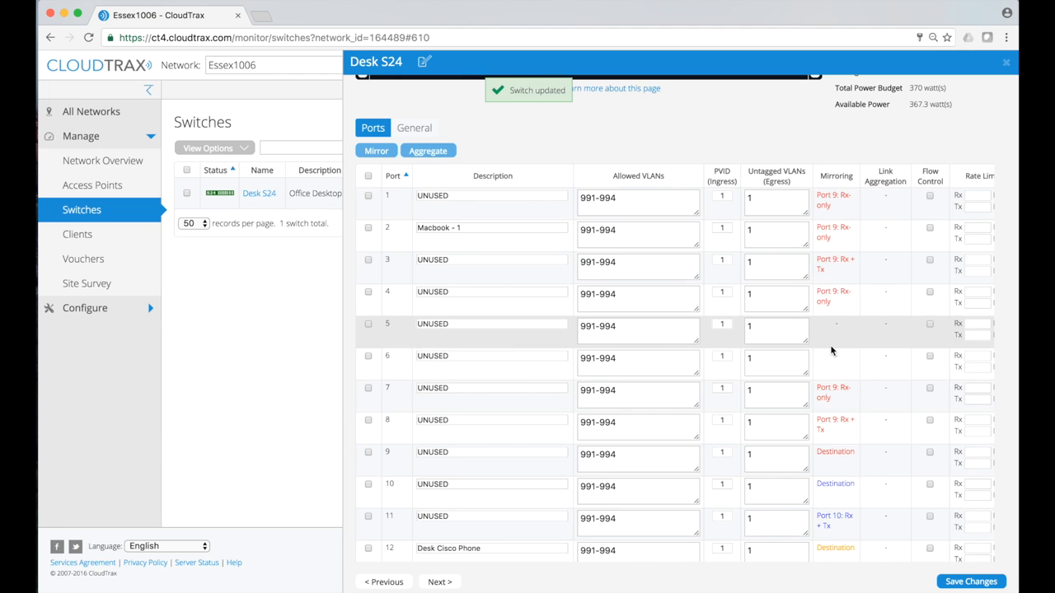
scroll(824, 346, down, 3)
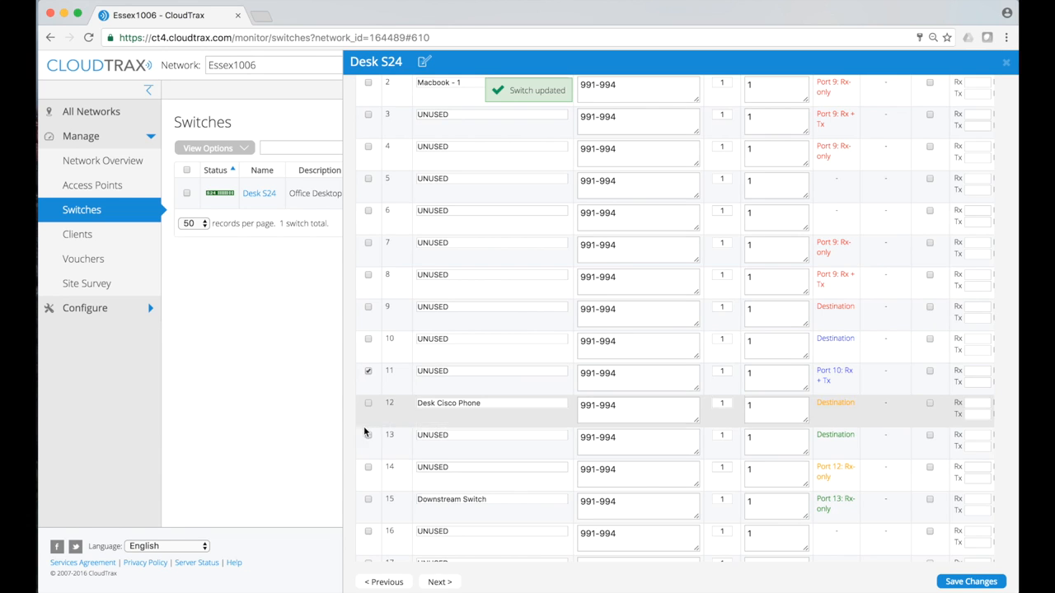
Select ports 14 and 15 and use Unmirror to remove them from mirroring
click(369, 468)
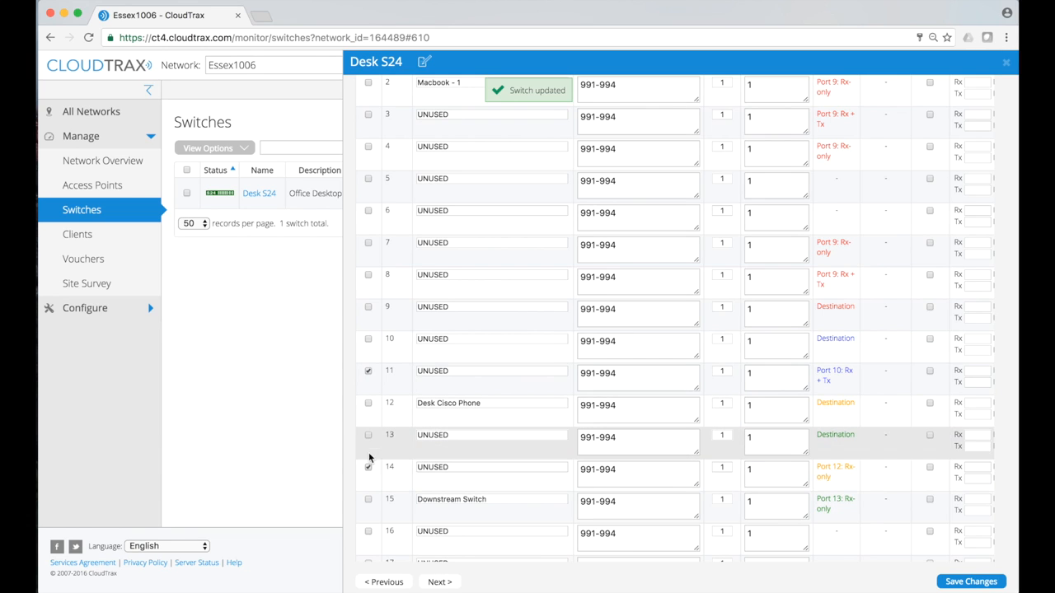
click(369, 500)
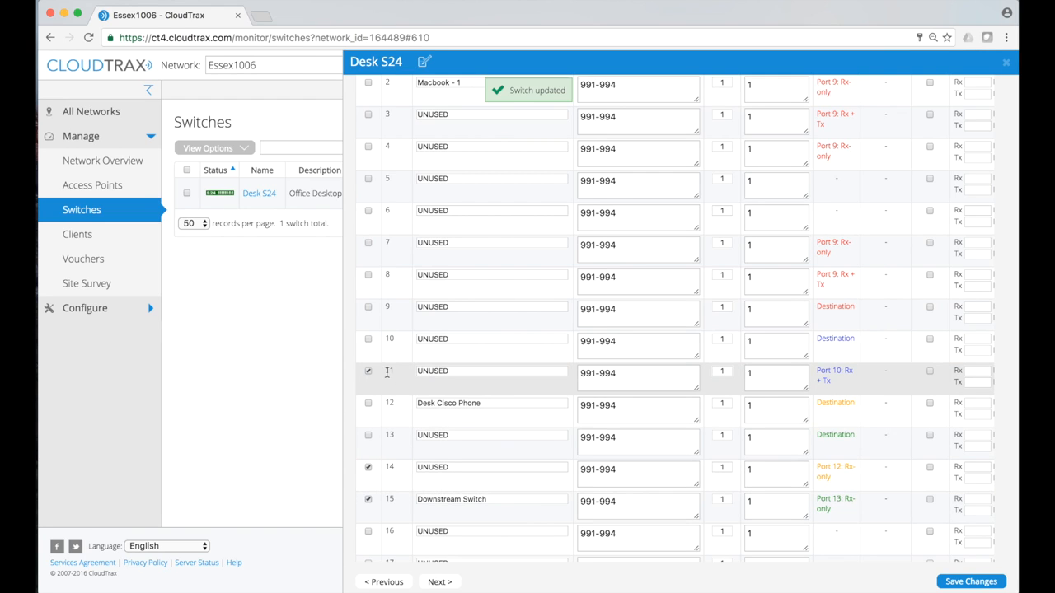
scroll(386, 372, up, 3)
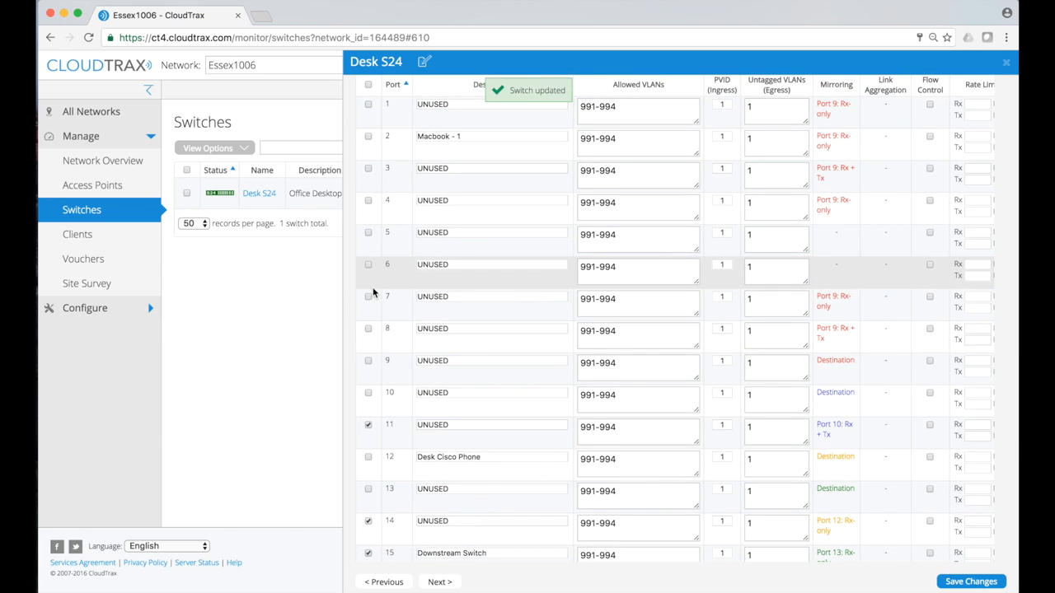
scroll(372, 286, down, 2)
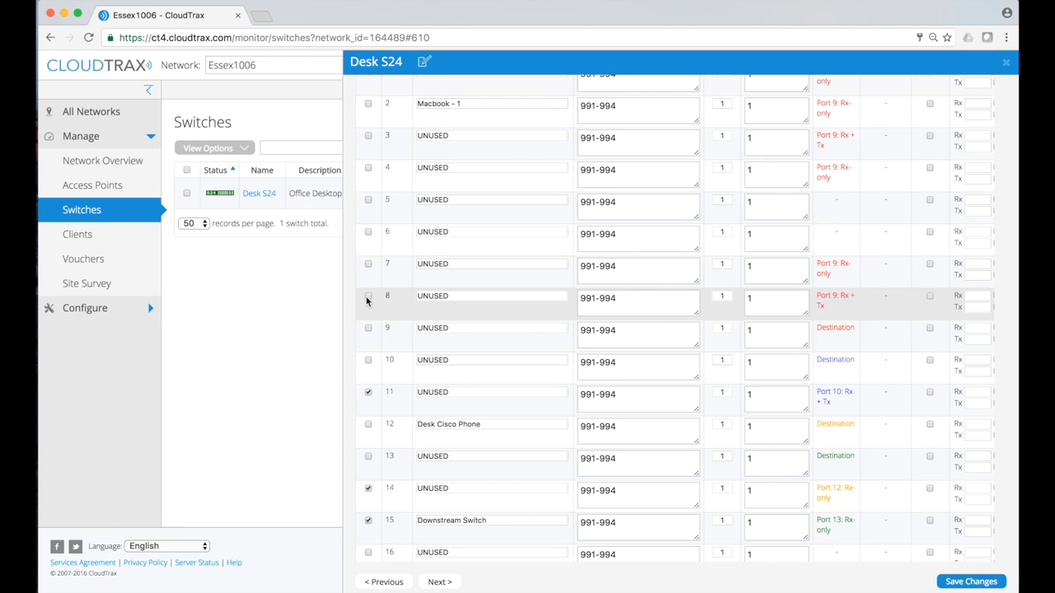
scroll(565, 330, up, 3)
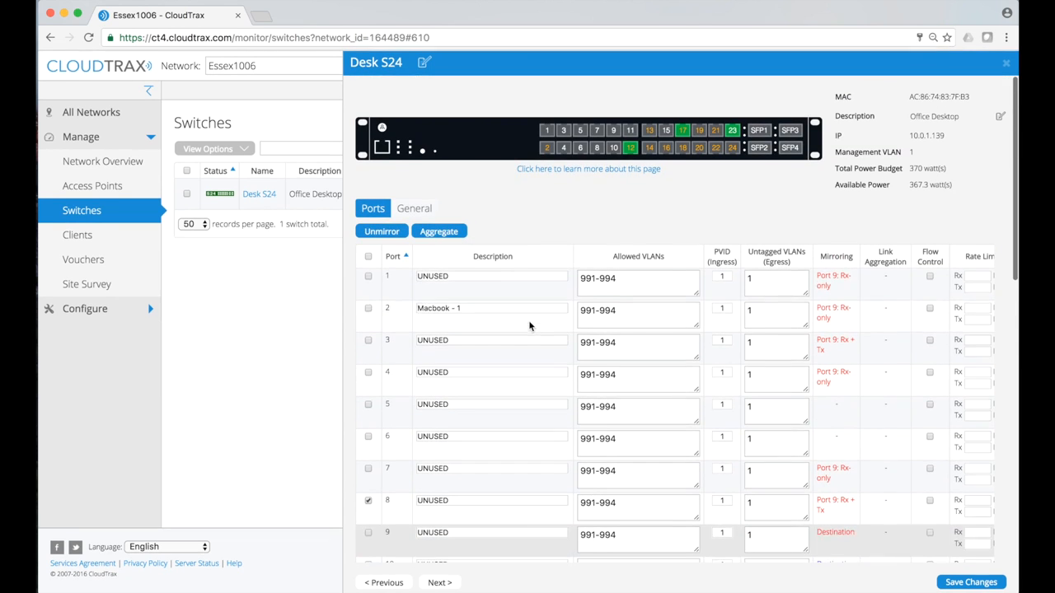
click(382, 232)
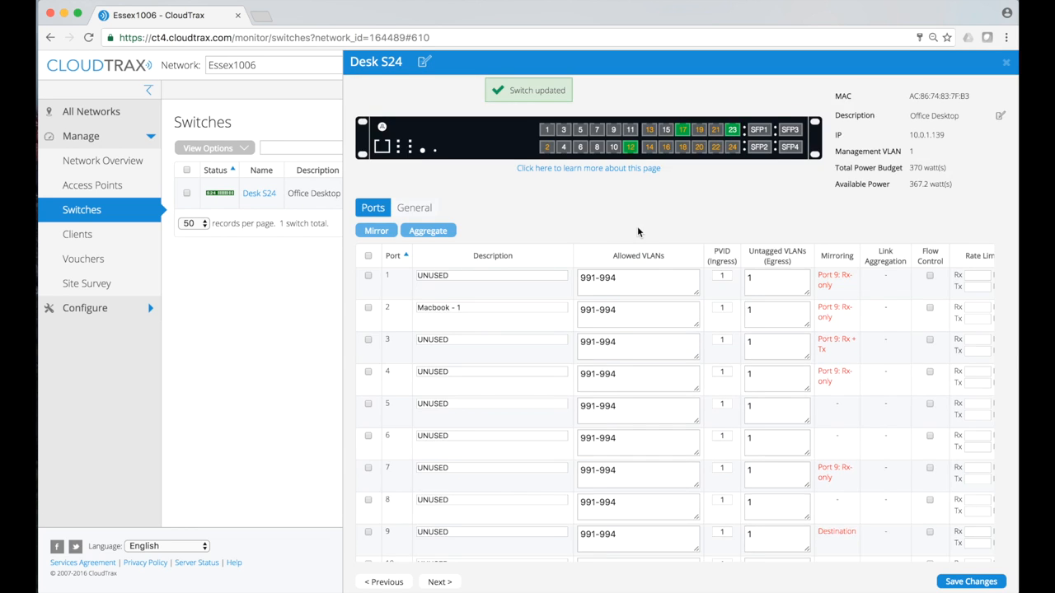
scroll(637, 226, down, 5)
scroll(637, 228, up, 3)
scroll(638, 227, up, 1)
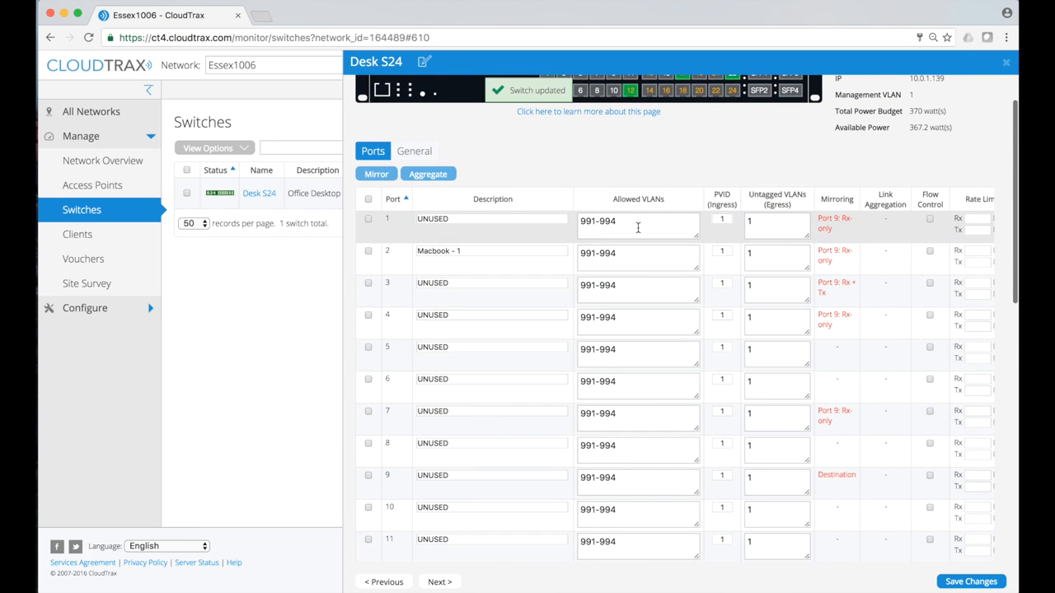
scroll(638, 227, down, 3)
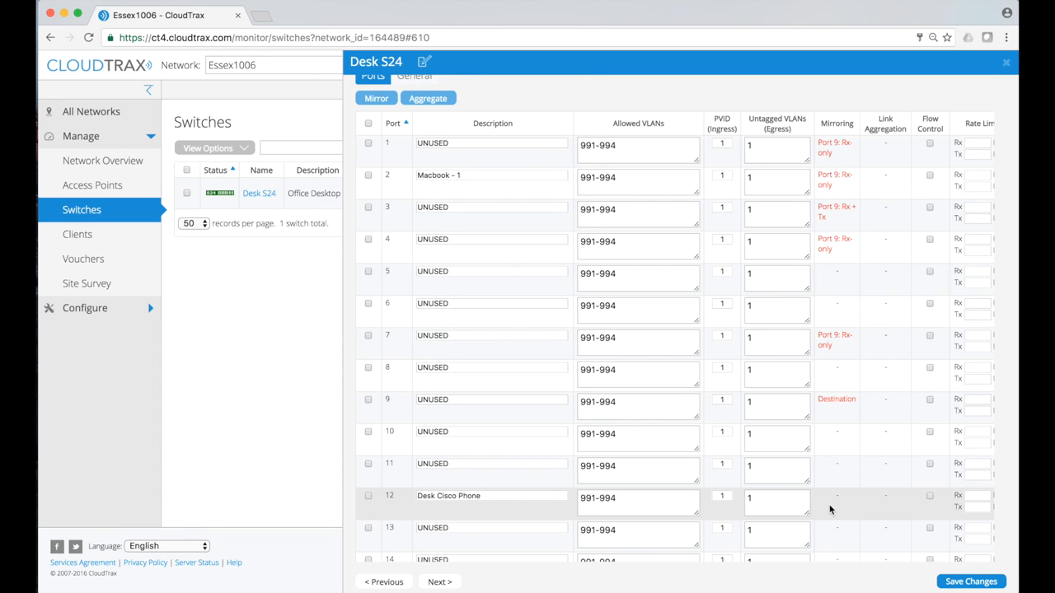
scroll(830, 510, up, 3)
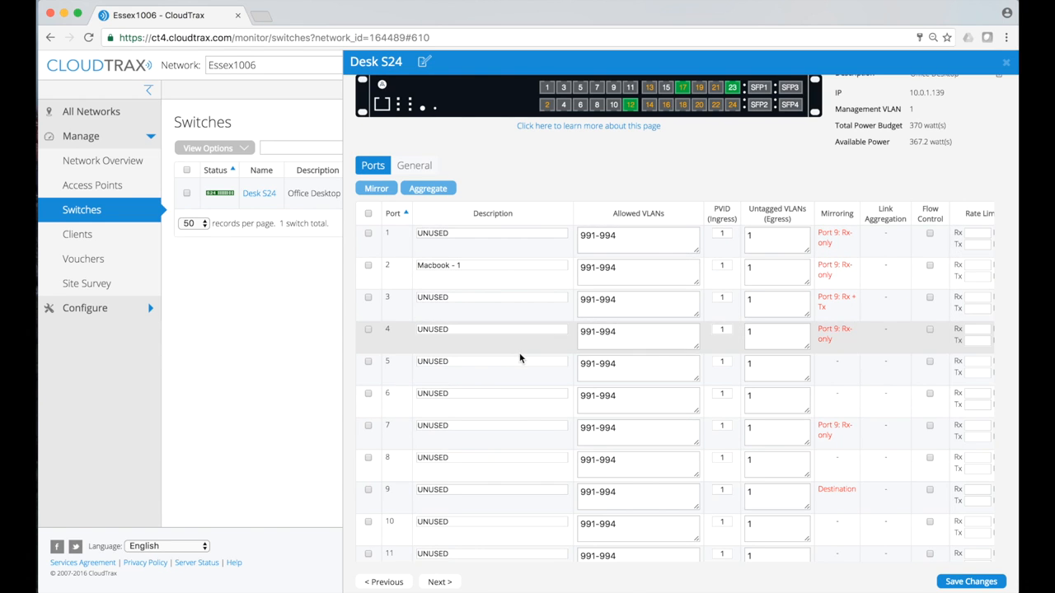
scroll(520, 357, up, 1)
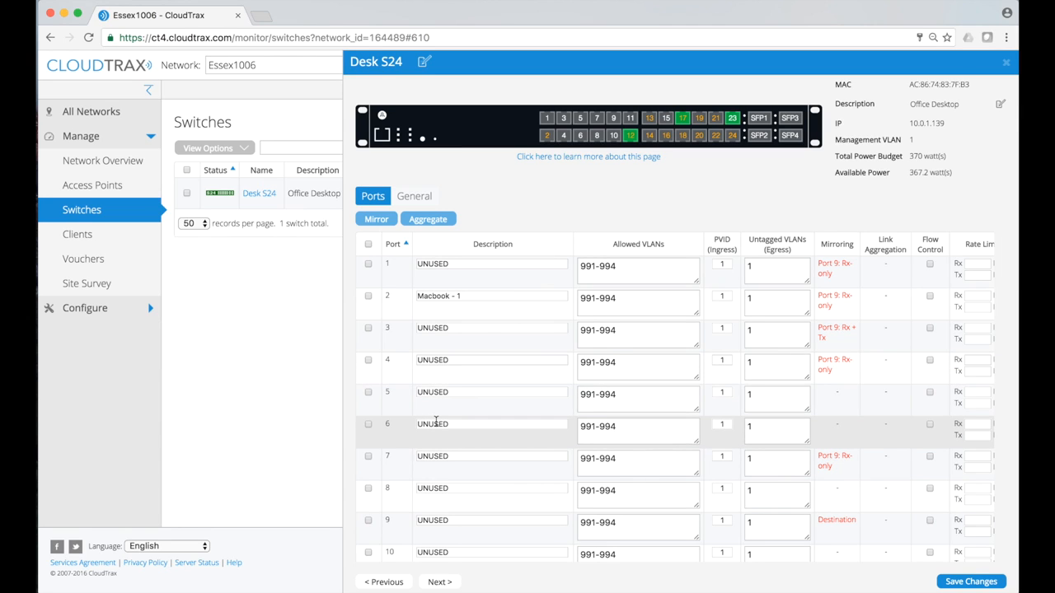
Select ports 5 and 6 and aggregate them into Group 1, confirming with OK
click(368, 393)
click(368, 423)
click(436, 220)
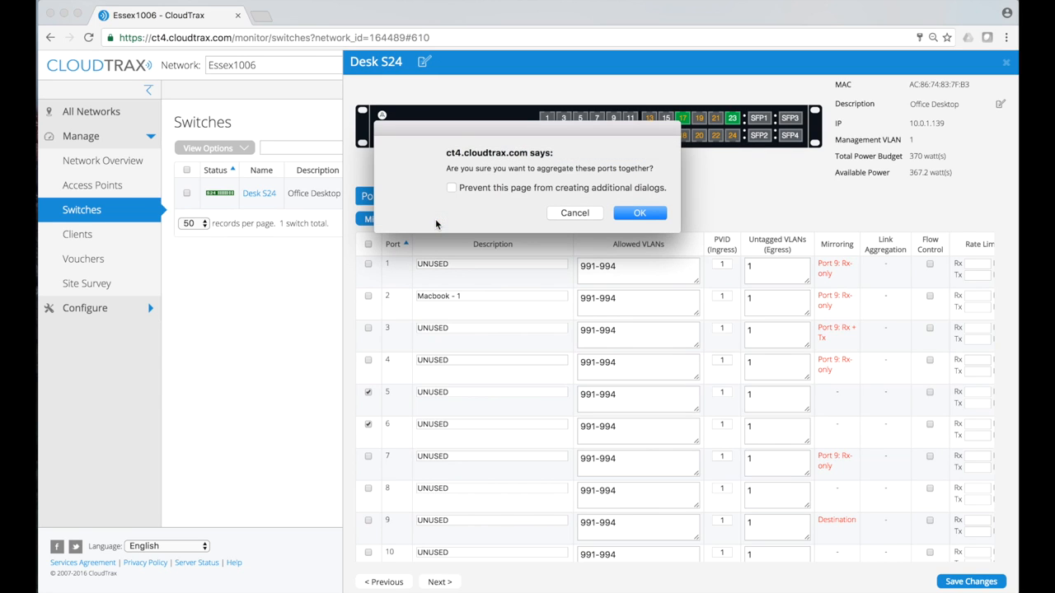
click(641, 214)
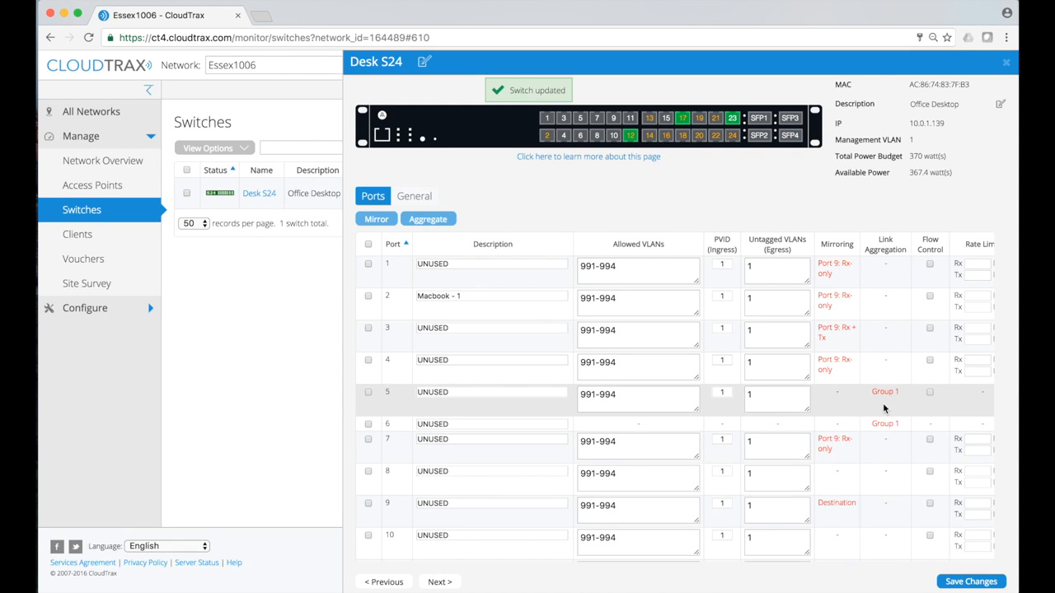
scroll(883, 403, down, 3)
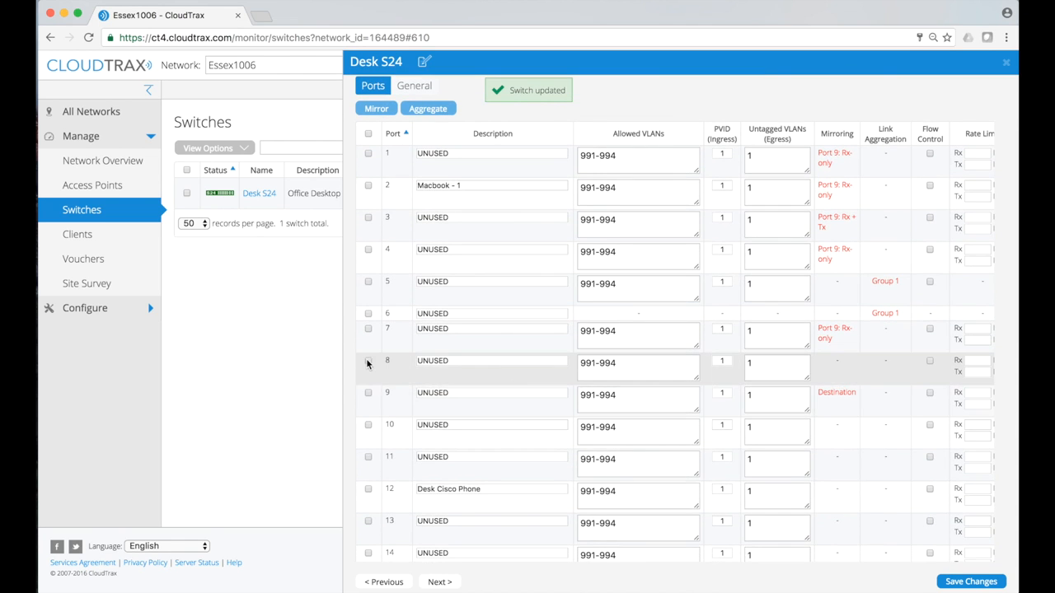
Select ports 8 and 10 and aggregate them, forming Group 2 with ports 8 and 10–12
click(367, 362)
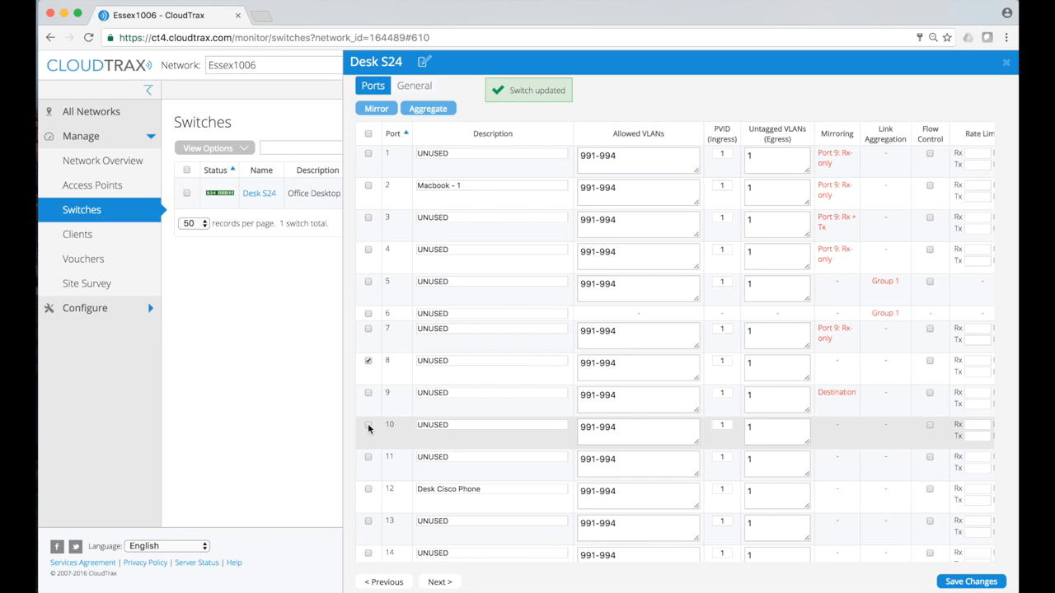
click(368, 426)
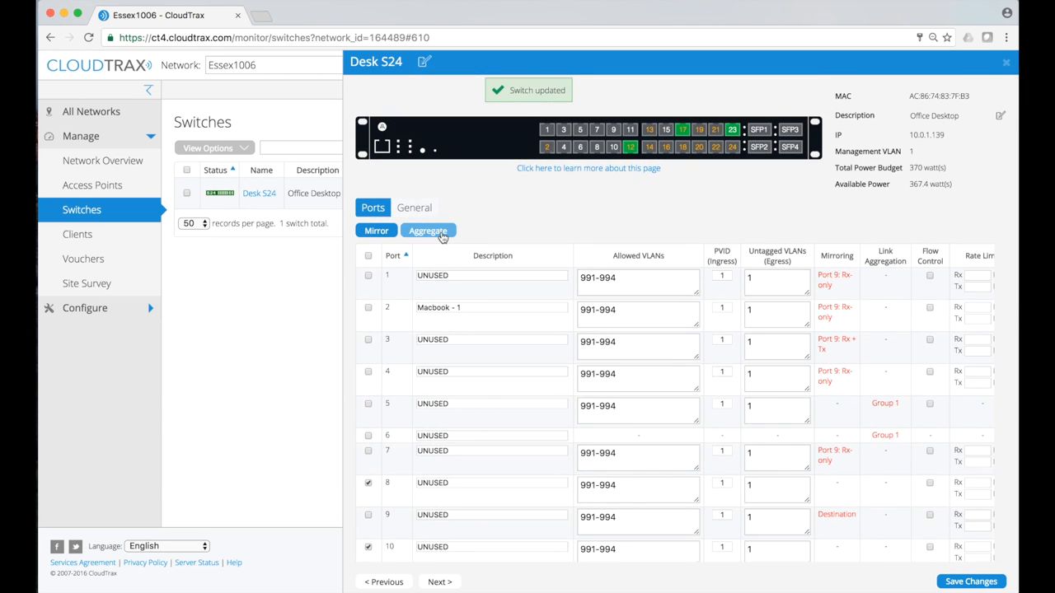
click(441, 235)
click(642, 213)
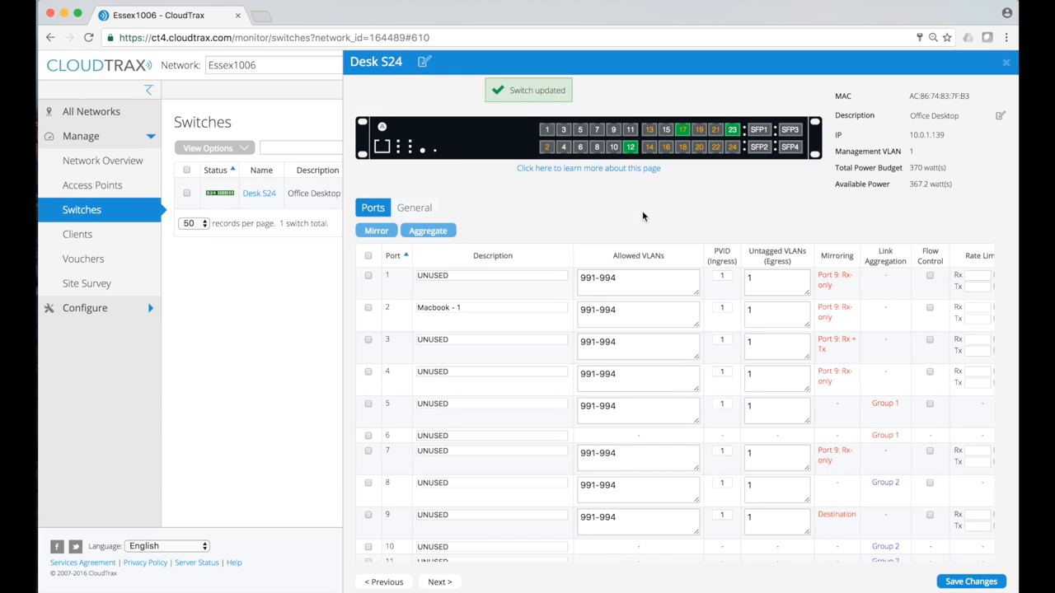
scroll(642, 211, down, 5)
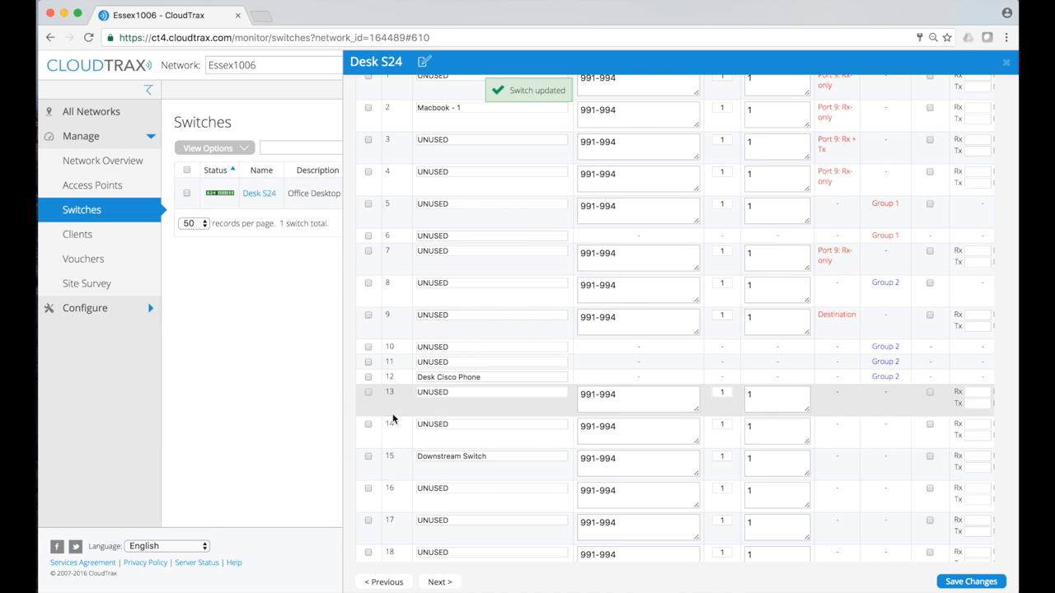
Select ports 16 and 17 and aggregate them into Group 3, confirming with OK
click(367, 488)
click(369, 521)
scroll(368, 522, up, 5)
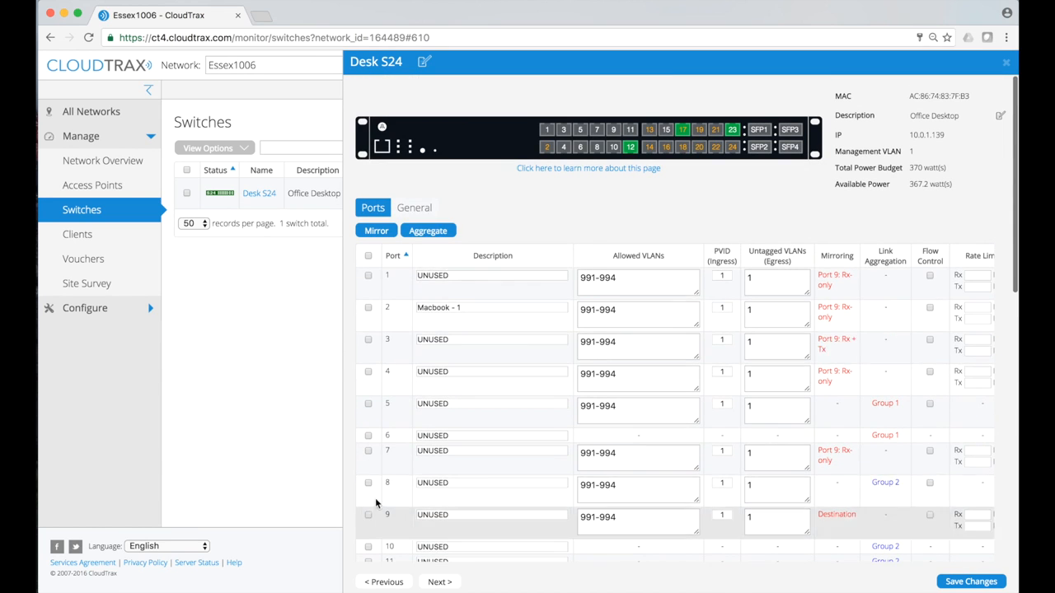
click(442, 235)
click(652, 213)
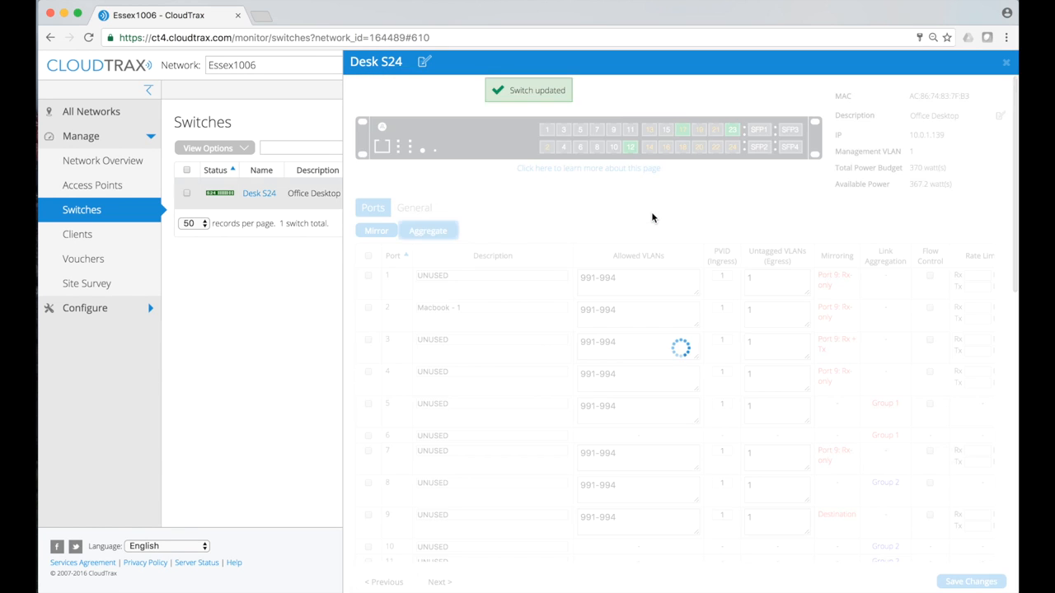
scroll(652, 216, down, 5)
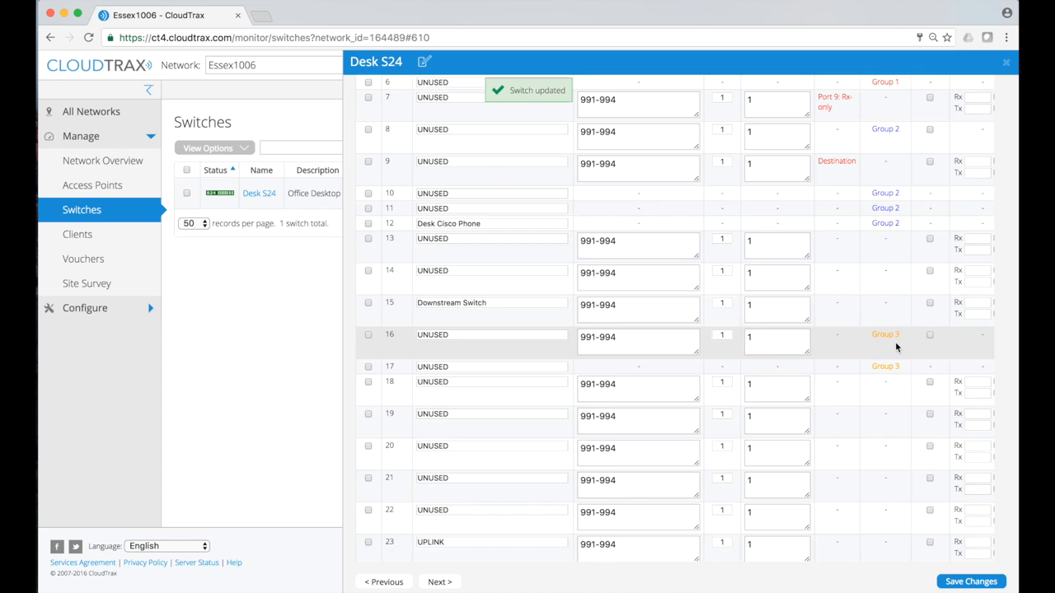
scroll(896, 342, up, 1)
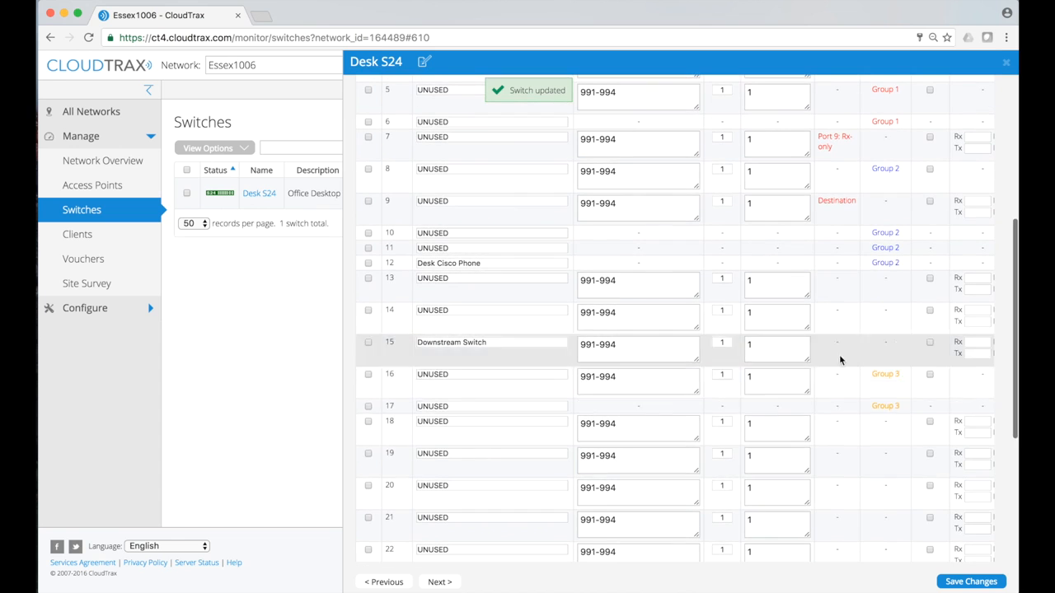
Tick ports 17, 6, 11 and 12 in the ports table for splitting from their groups
click(368, 407)
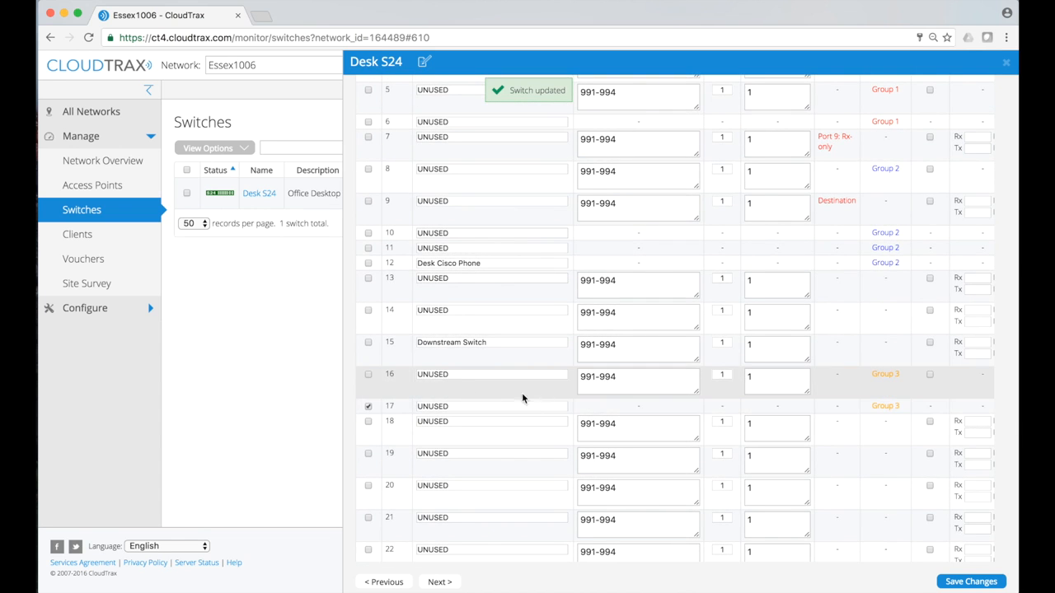
scroll(534, 396, up, 2)
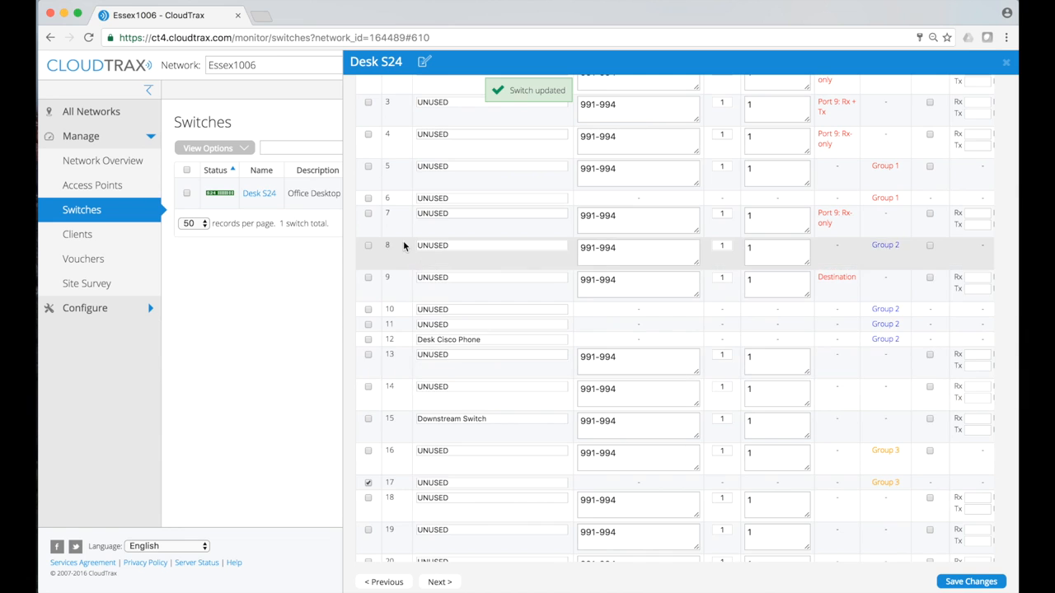
click(369, 198)
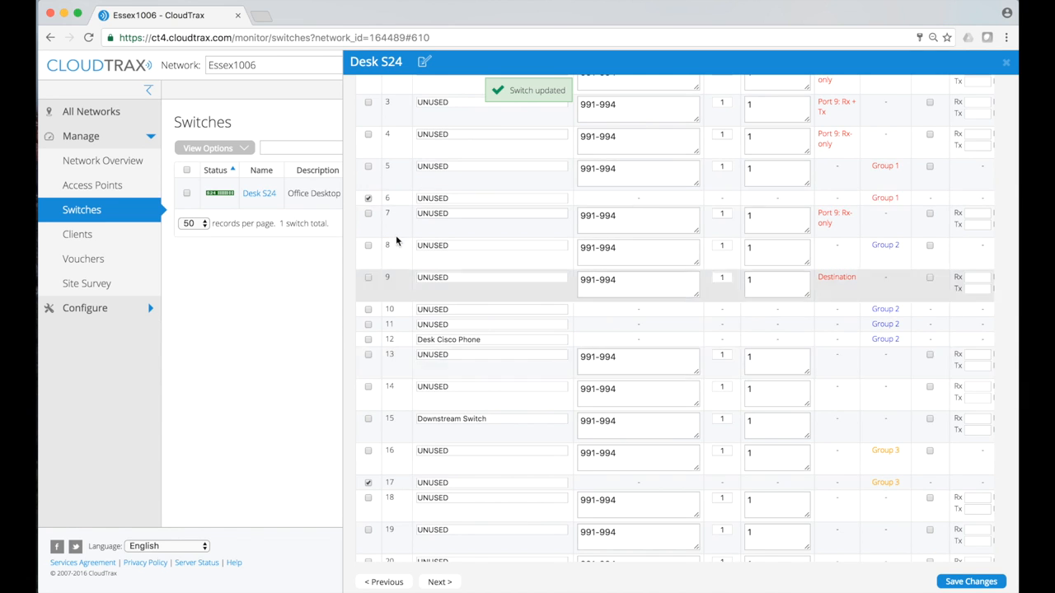
click(369, 325)
click(369, 339)
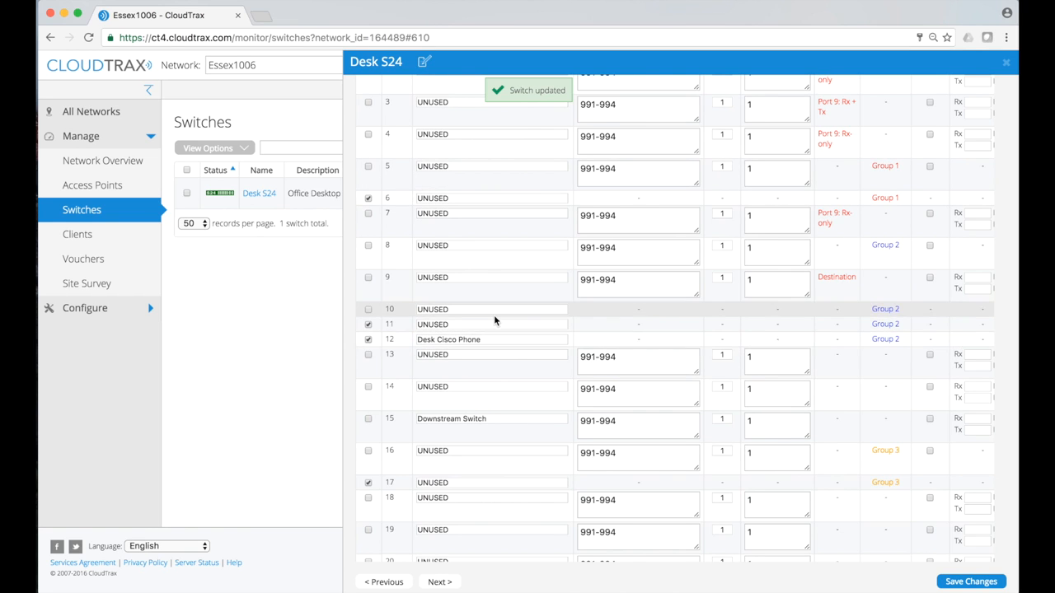
scroll(493, 317, up, 1)
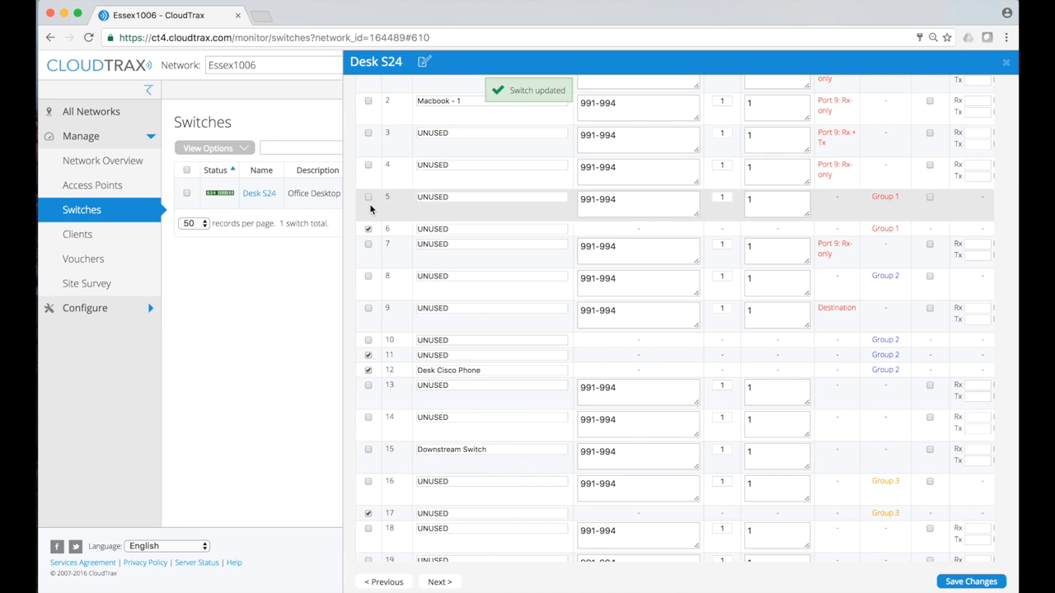
scroll(857, 272, down, 5)
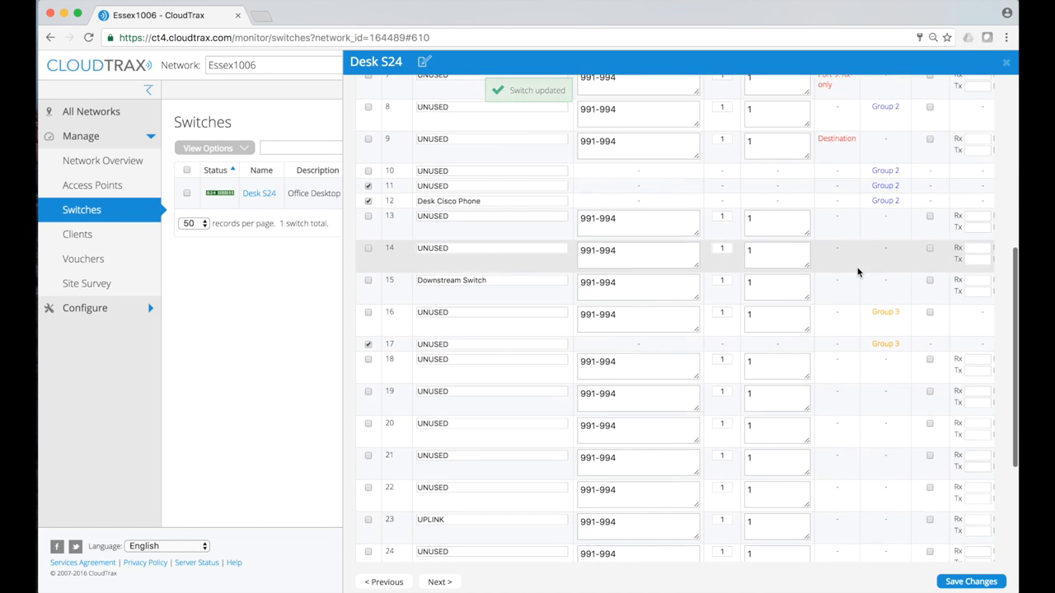
scroll(857, 272, up, 8)
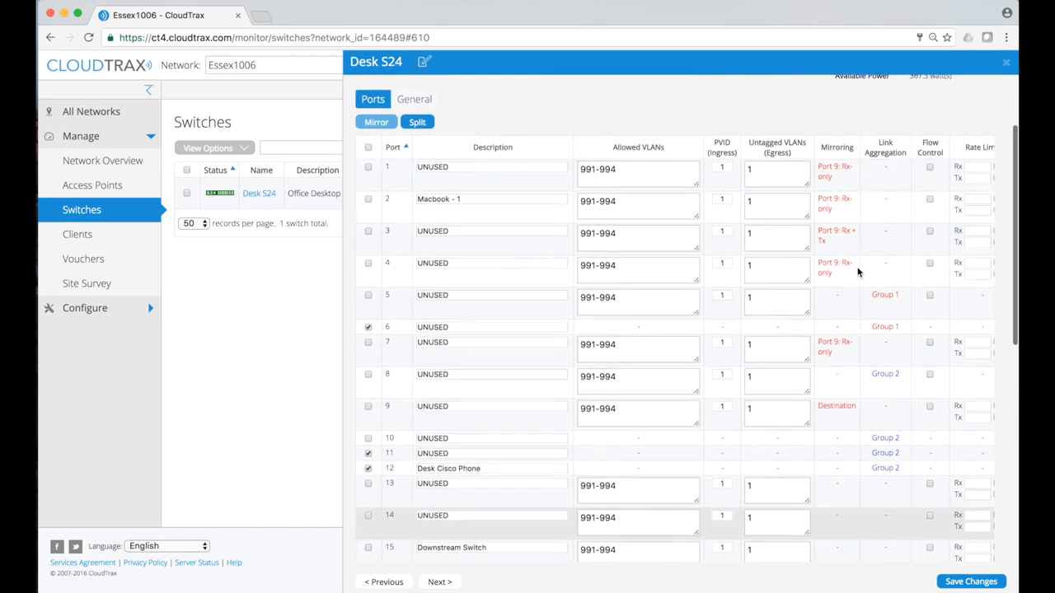
scroll(495, 185, up, 1)
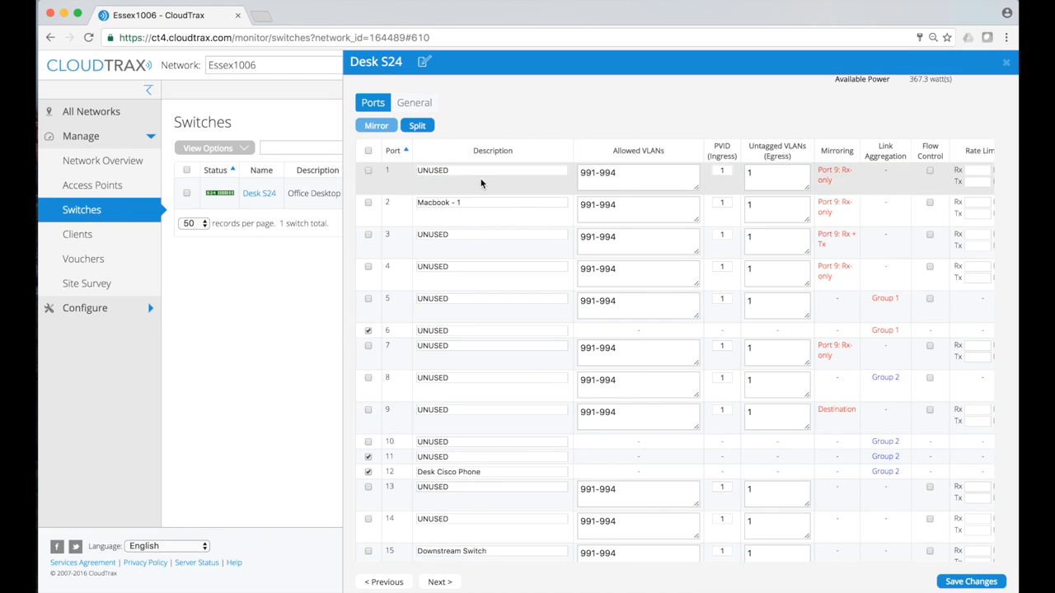
Split the selected aggregated ports out of their link aggregation groups
click(421, 129)
click(641, 228)
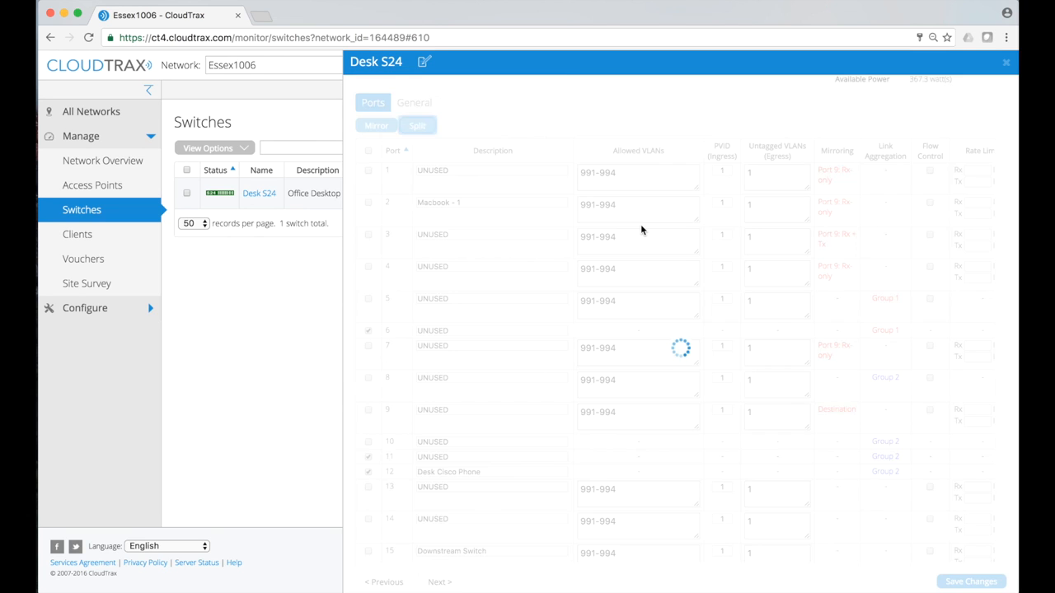
scroll(641, 224, down, 2)
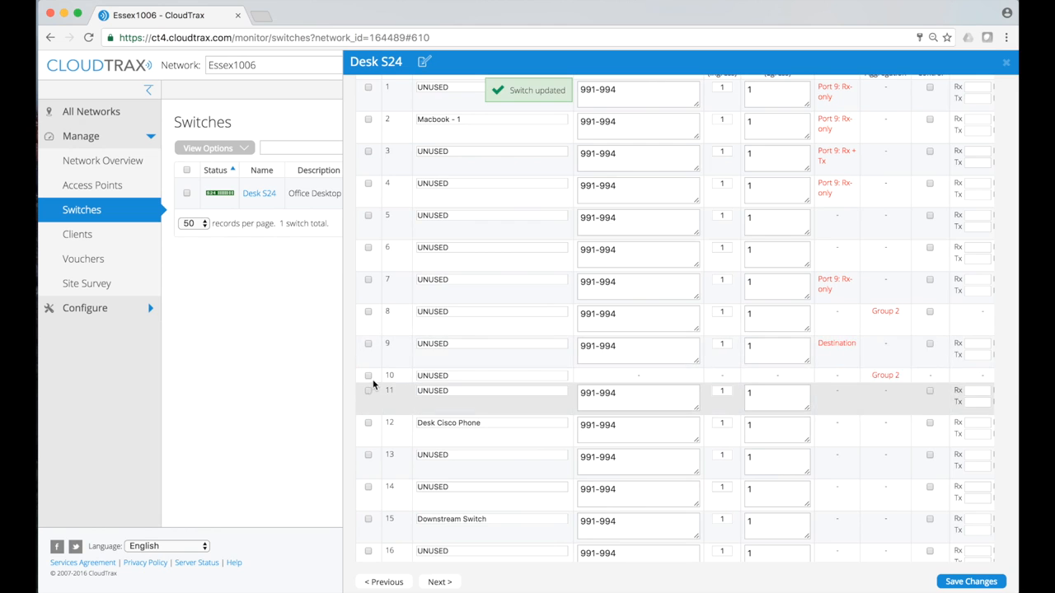
scroll(368, 377, up, 5)
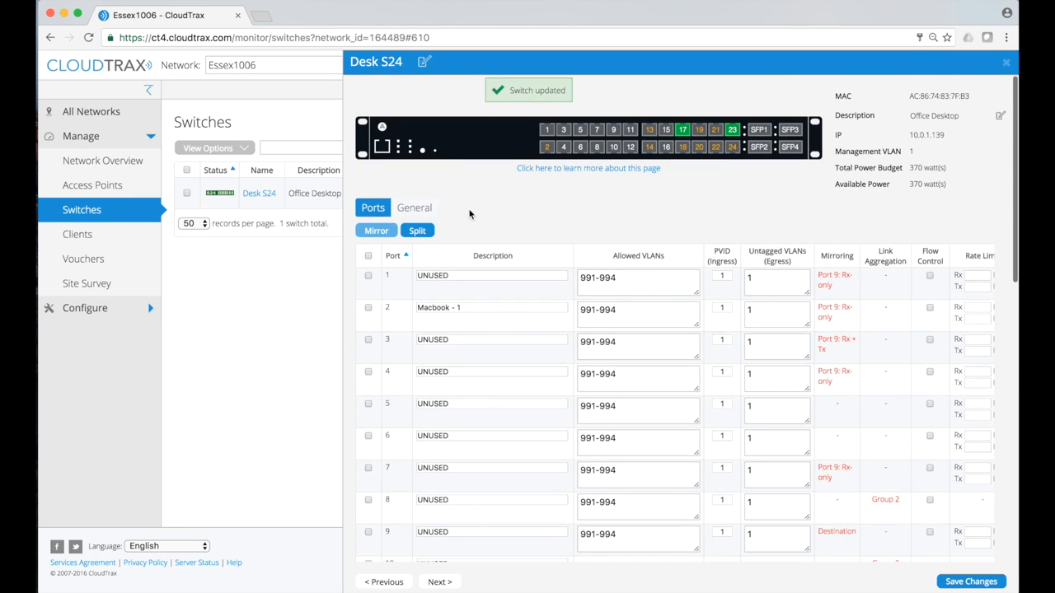
Split port 10 out of its link aggregation group as well
click(419, 232)
click(636, 228)
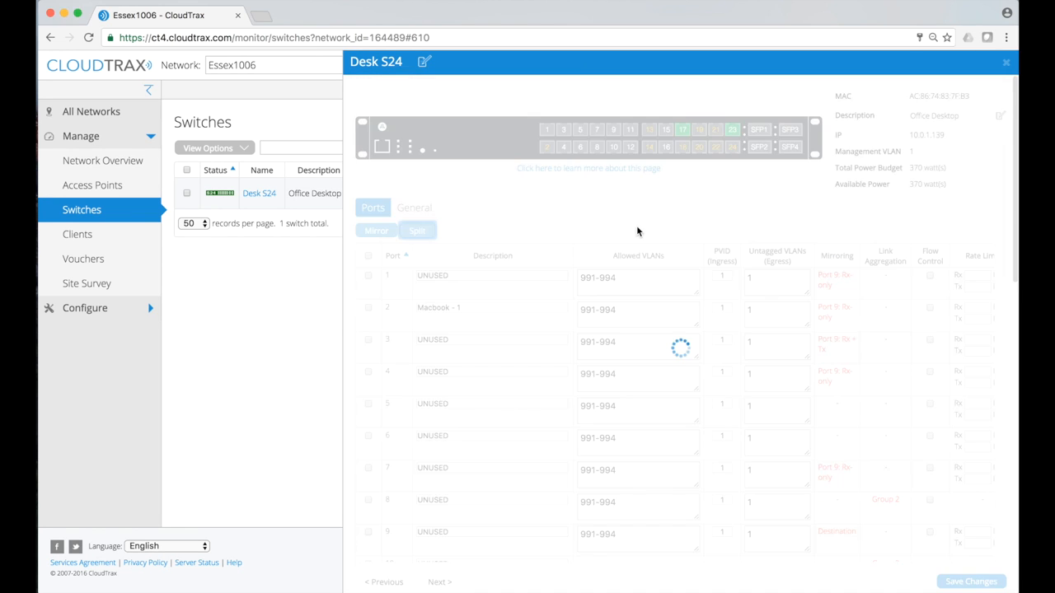
scroll(637, 225, down, 5)
scroll(637, 226, up, 5)
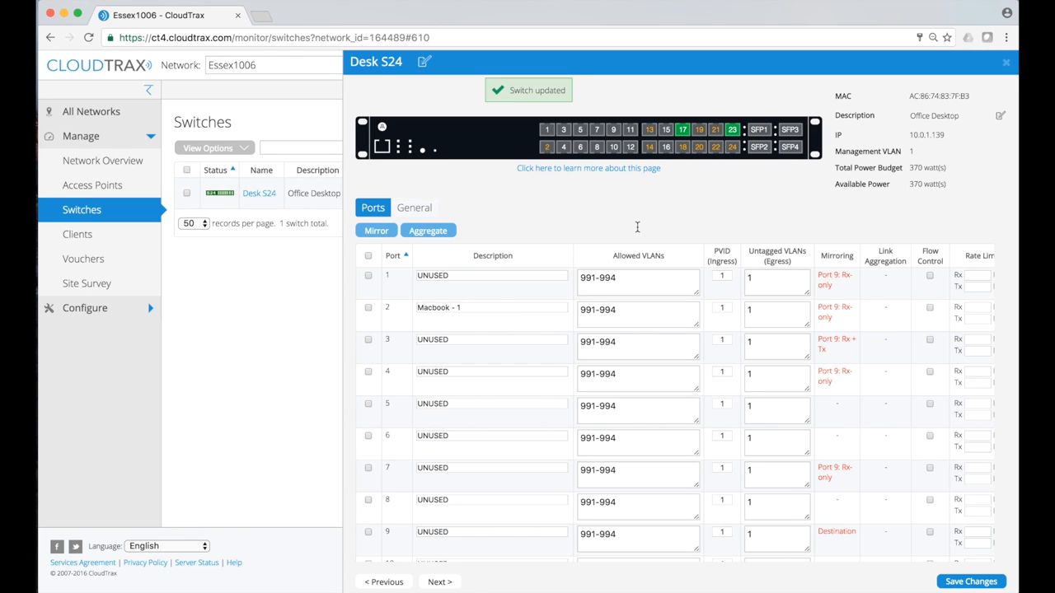
In General settings, enable IGMP snooping at version V2, leaving its VLAN selection unchanged
click(414, 210)
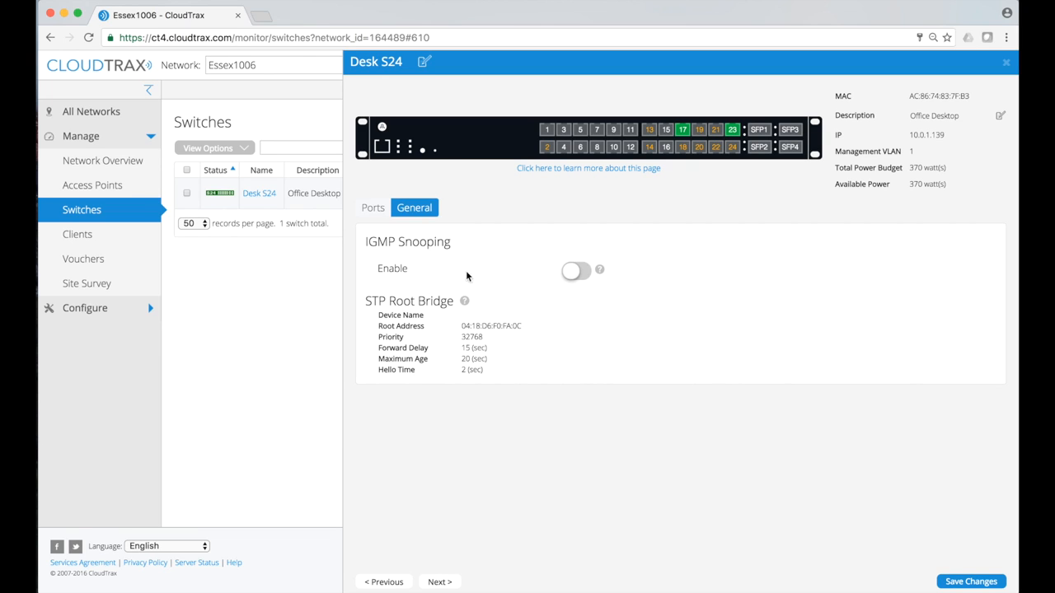
click(587, 274)
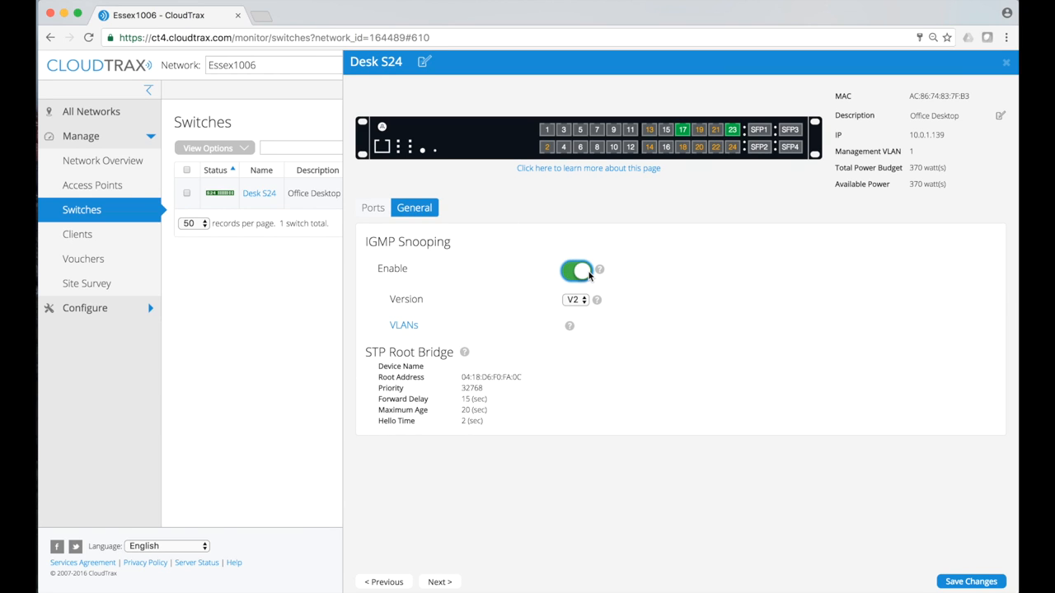
click(584, 301)
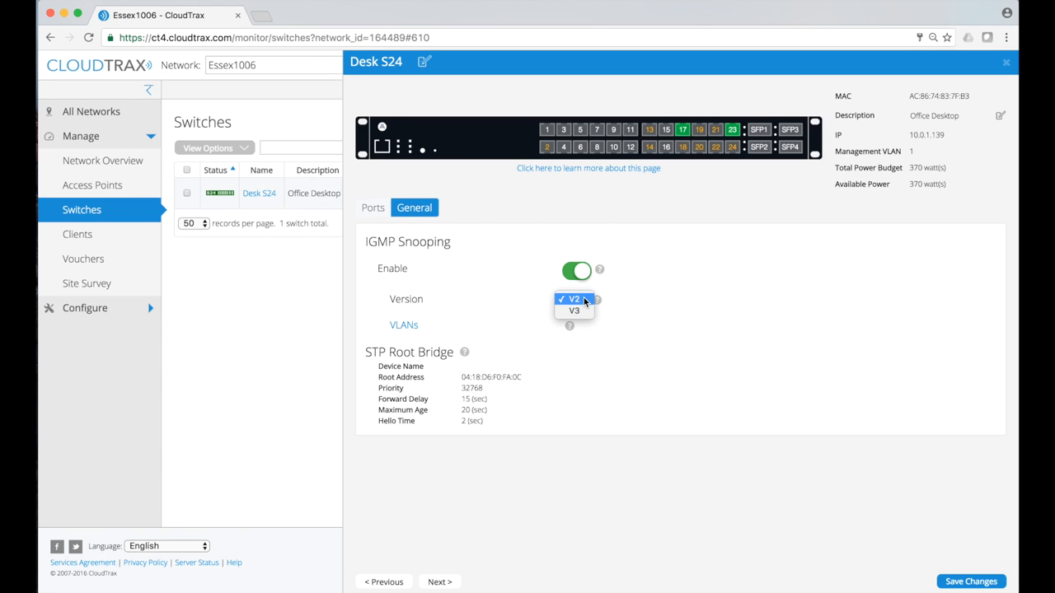
click(585, 300)
click(579, 302)
click(579, 303)
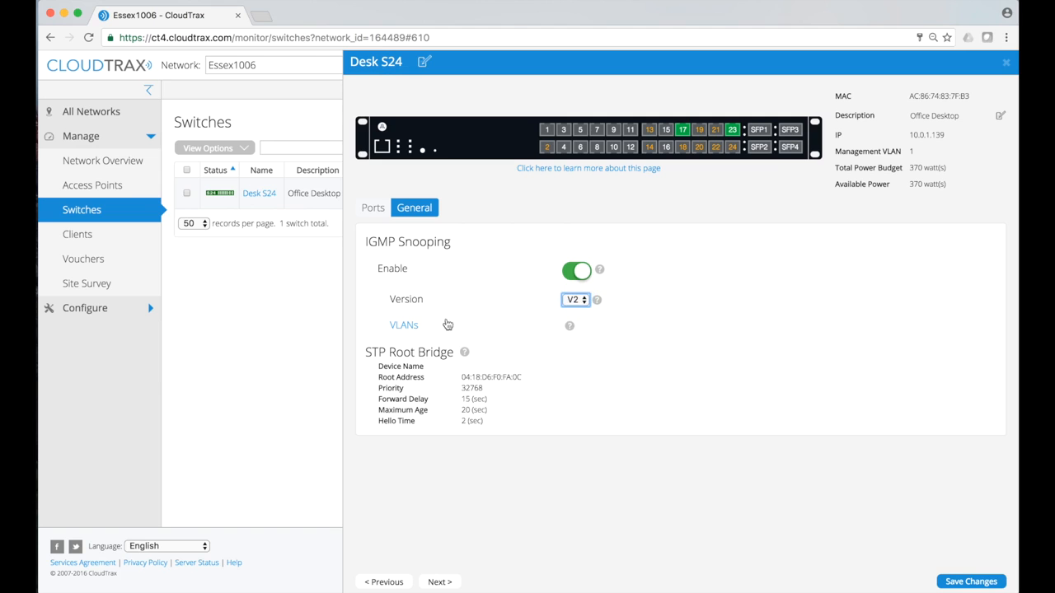
click(416, 327)
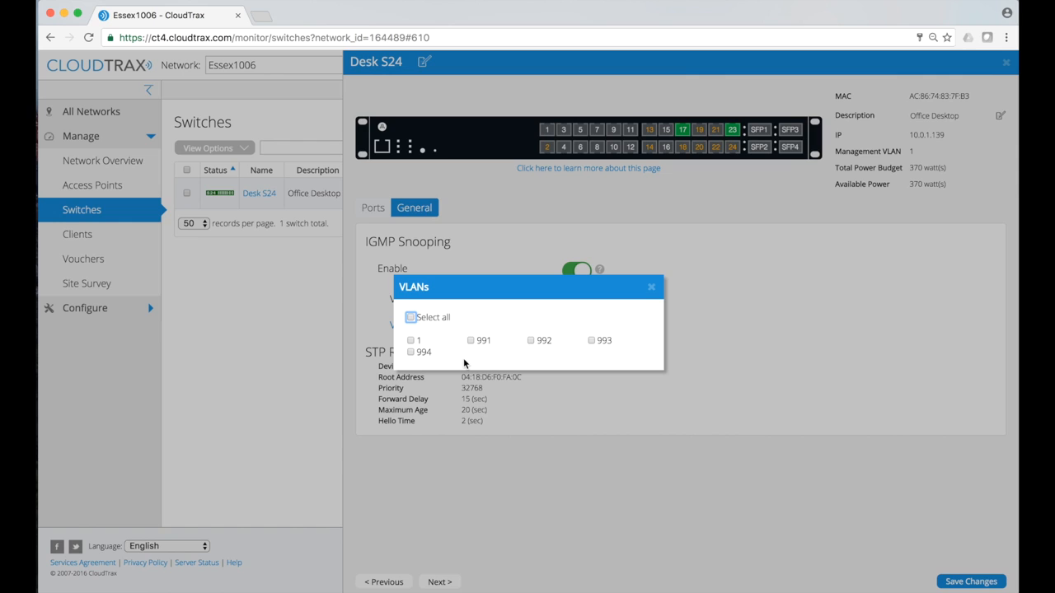
click(651, 287)
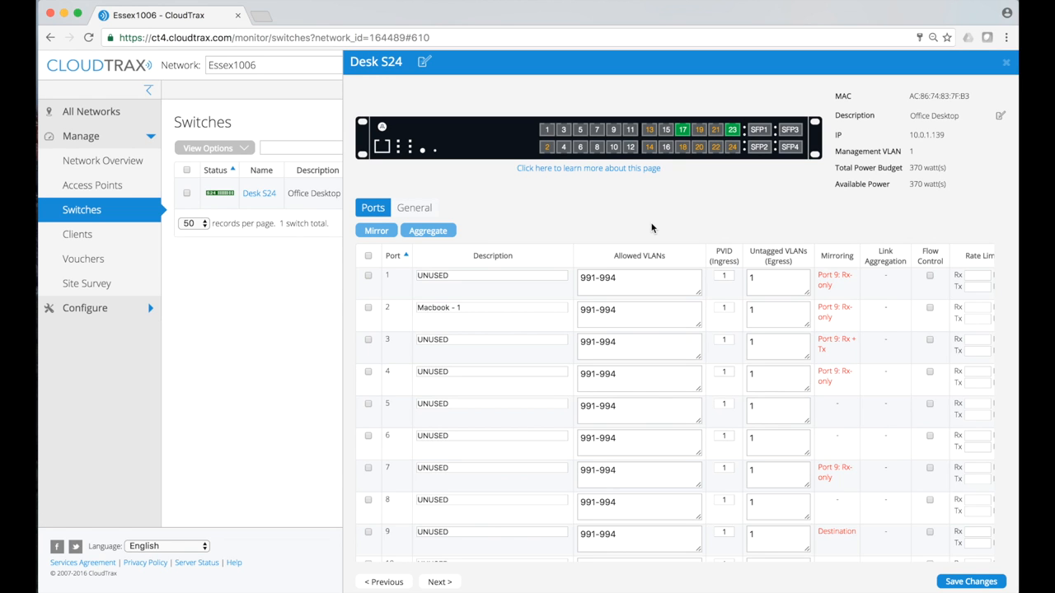
Read the 'Viewing and Configuring a Switch' help article, then return to the Essex1006 tab
scroll(722, 354, right, 8)
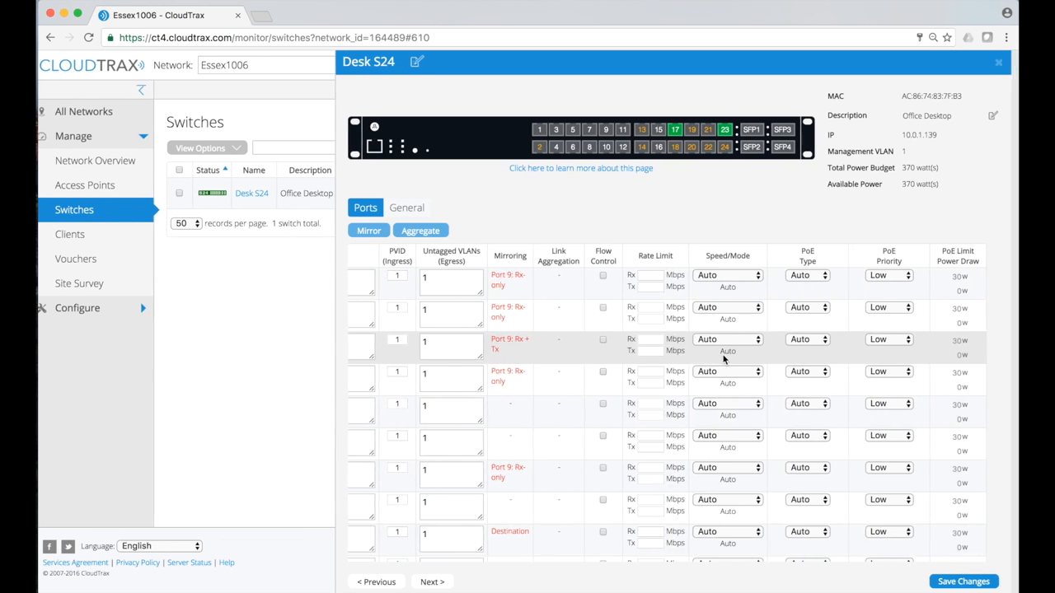
scroll(724, 358, left, 8)
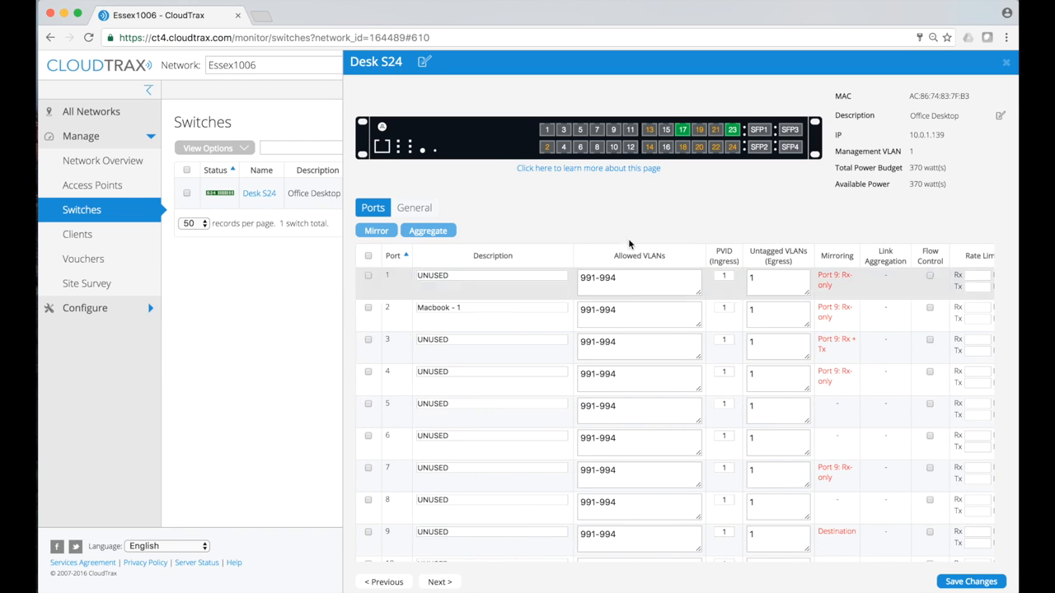
click(620, 169)
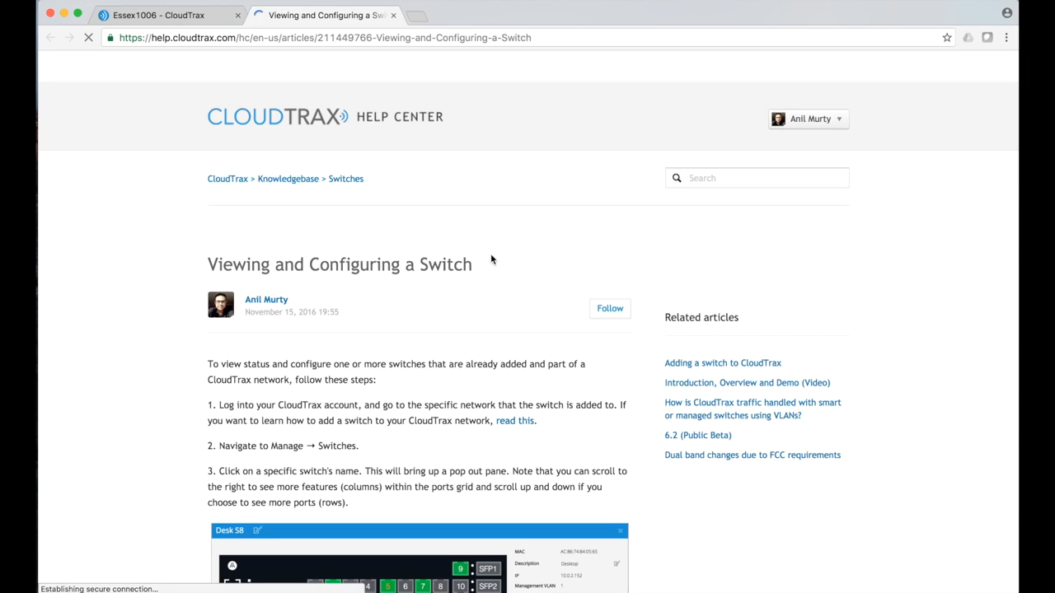
scroll(491, 259, down, 5)
scroll(491, 259, down, 10)
scroll(490, 260, down, 4)
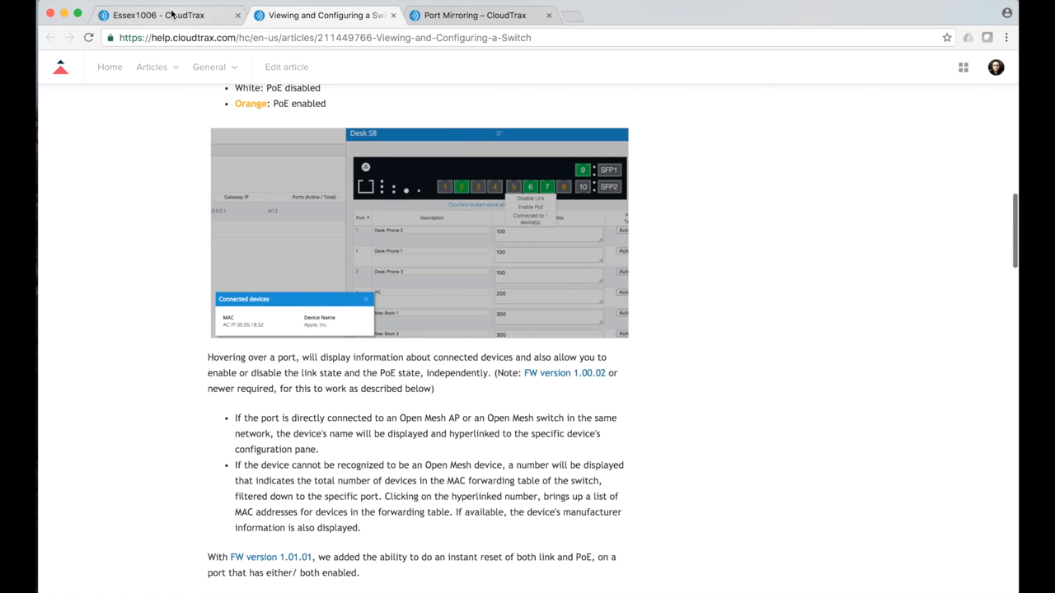
click(171, 15)
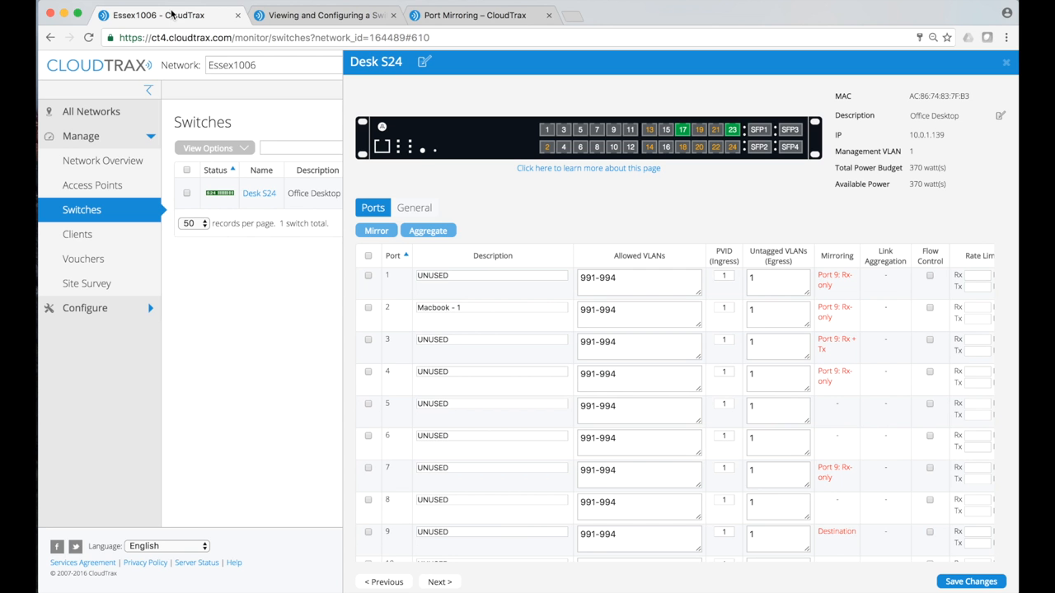